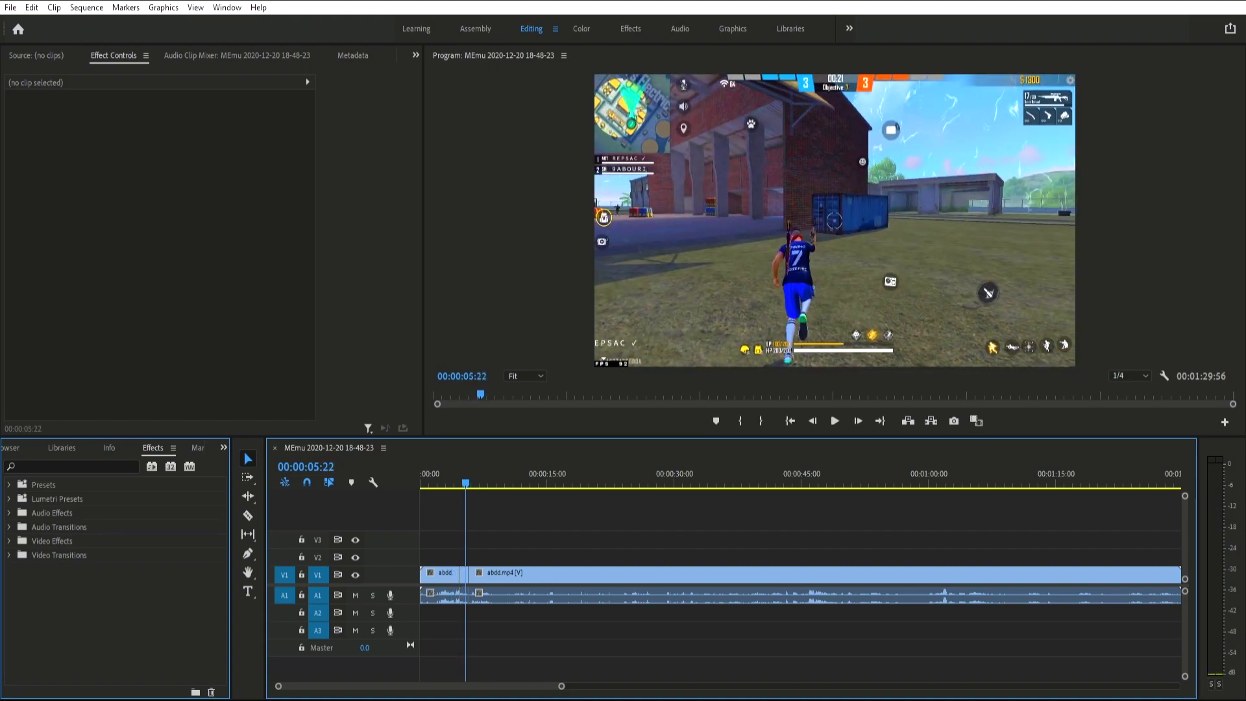
Expand Presets > 60 Transition WGFX Pack > WGFX Glitch Transitions and select WGFX Glitch 01.
left_click(9, 485)
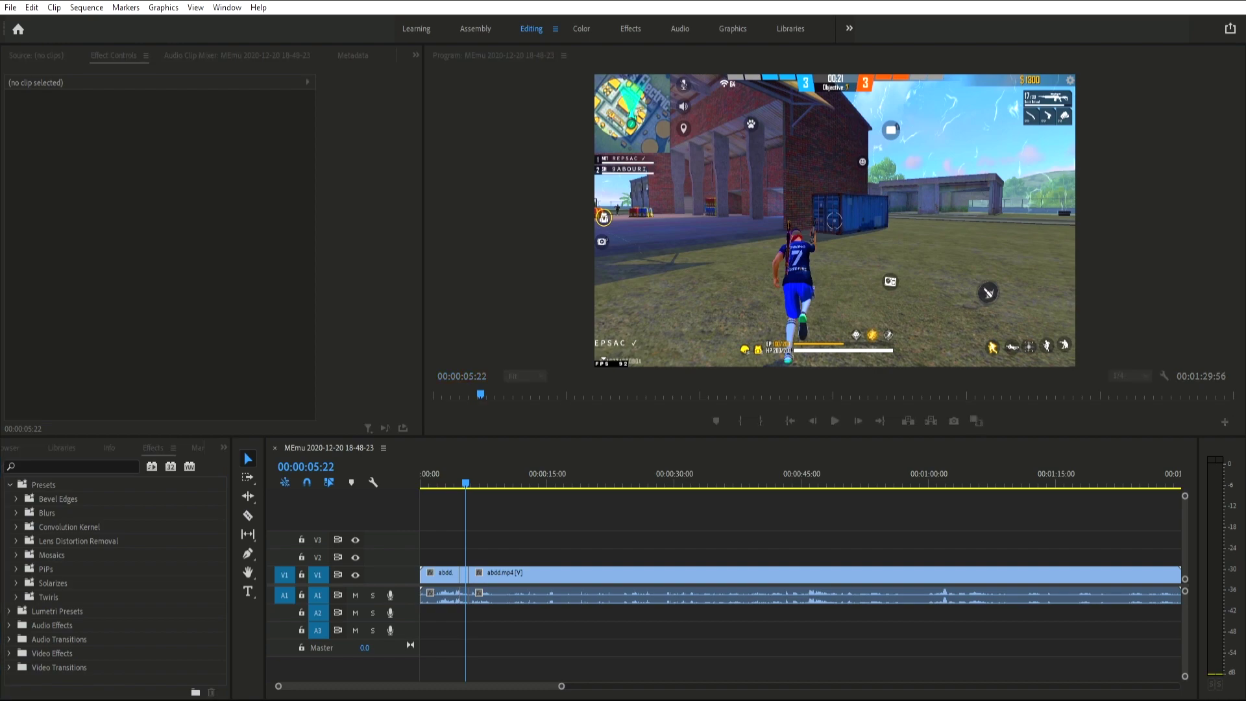
left_click(57, 498)
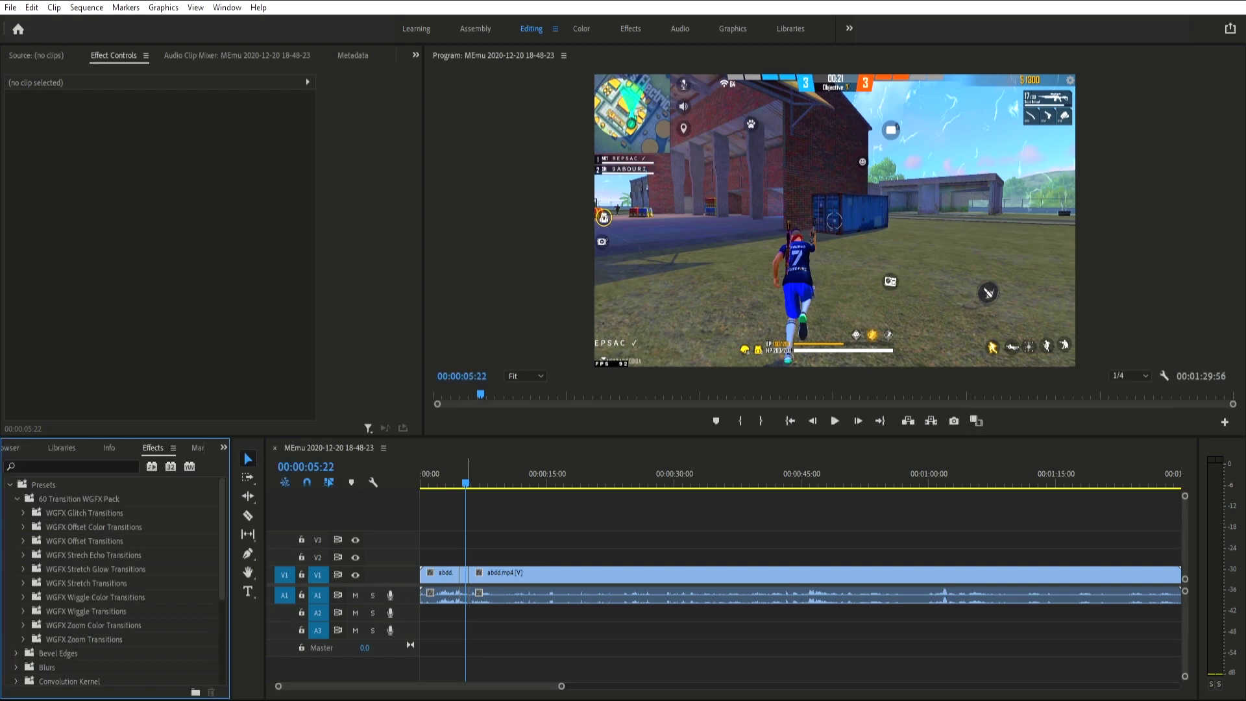
left_click(24, 512)
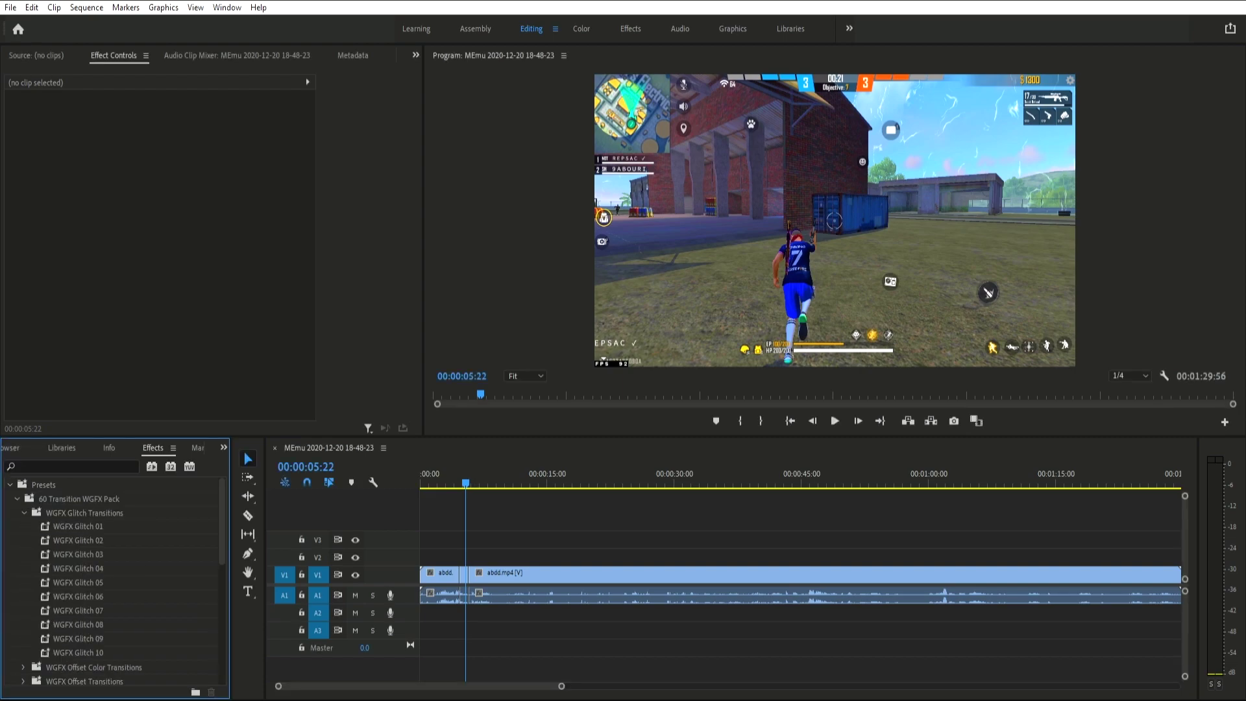
left_click(78, 526)
Apply WGFX Glitch 01 at the cut, preview it, then undo it.
left_click_drag(78, 526, 463, 573)
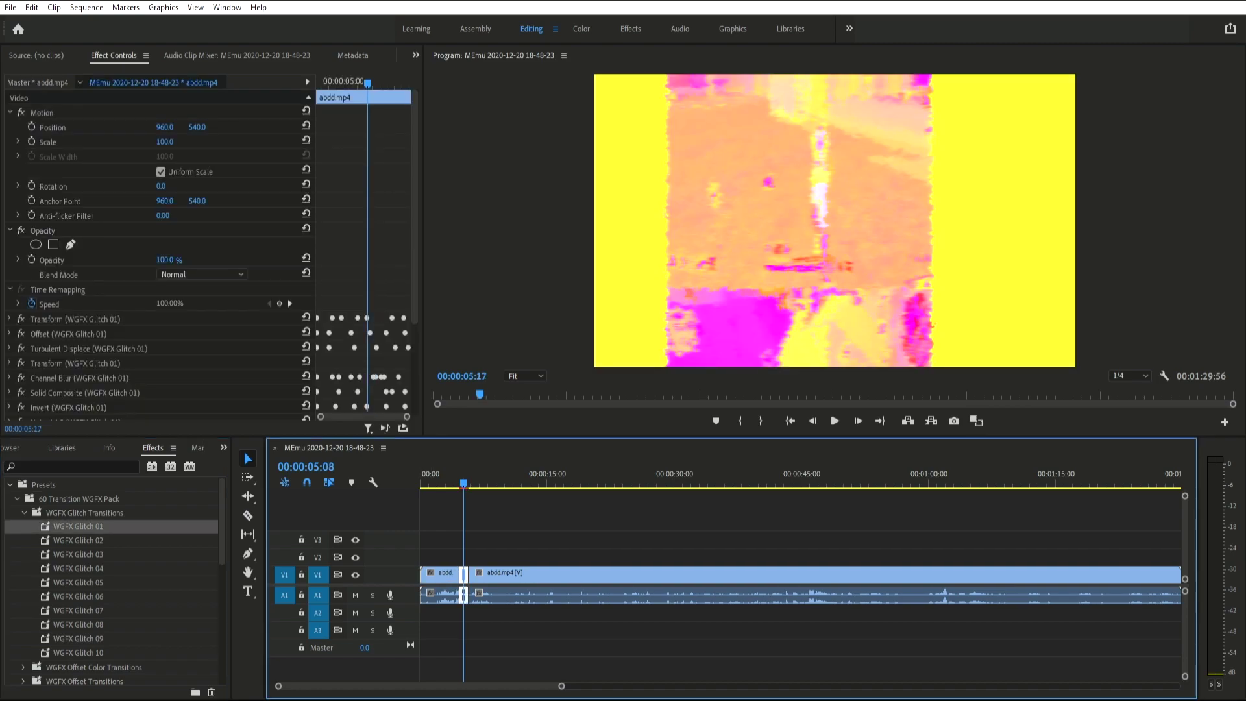
key("space")
key("space")
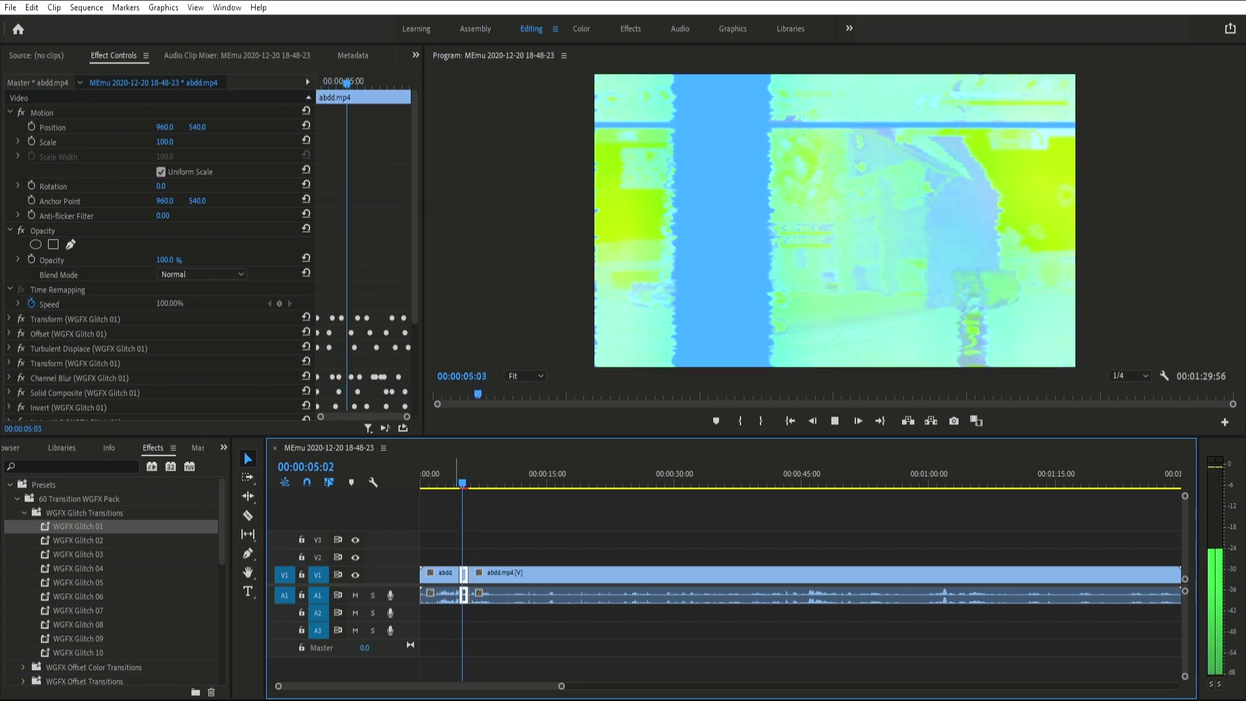
key("space")
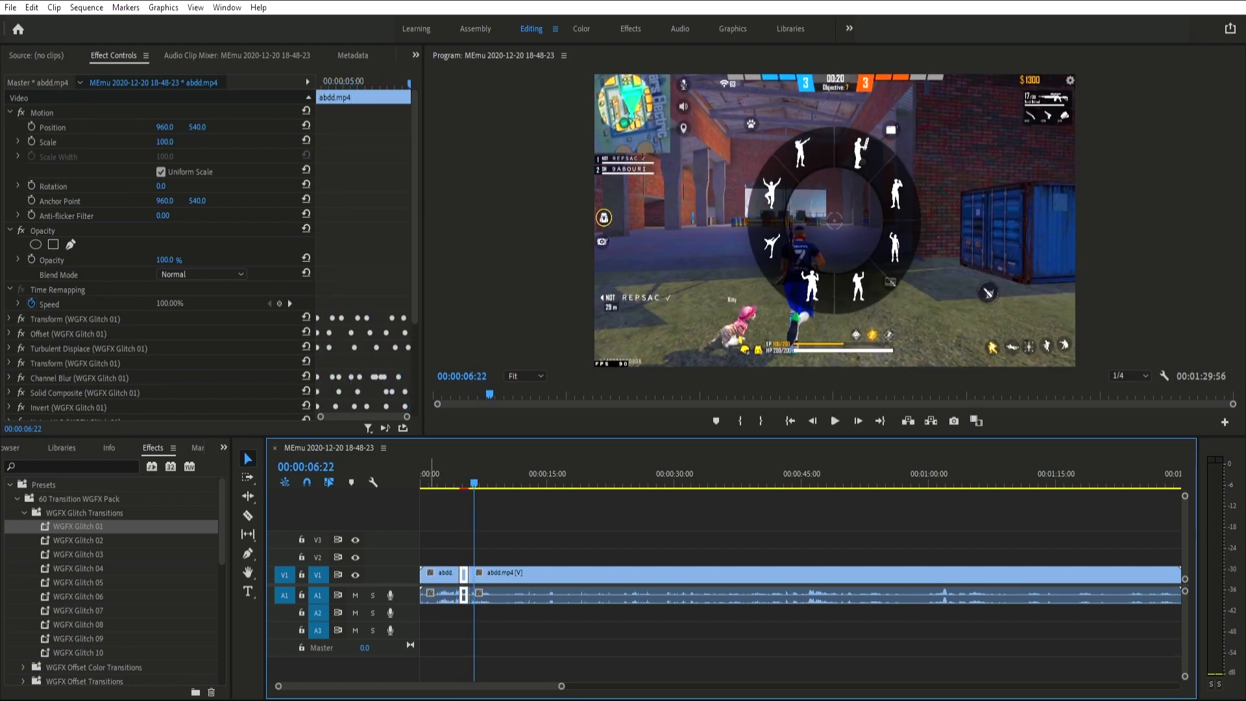
key("j")
key("k")
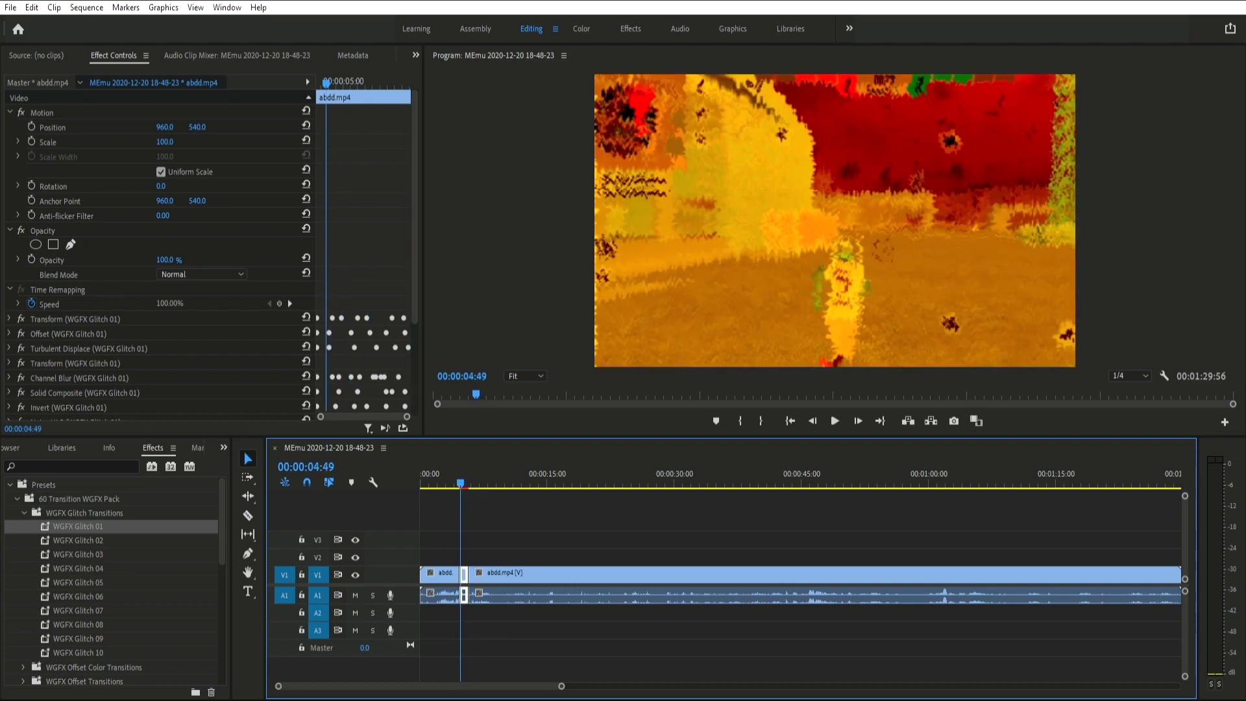
key("ctrl+z")
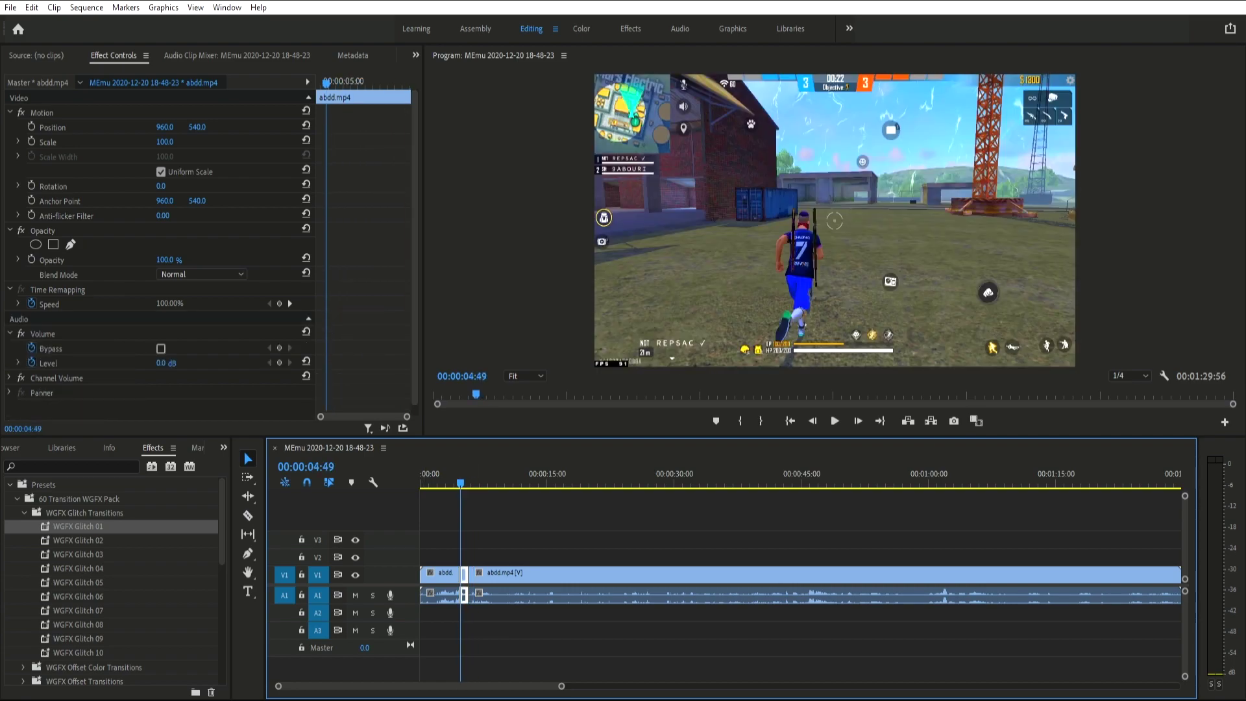
Apply WGFX Glitch 02 to the clip, preview it, undo it and return before the cut.
left_click(78, 540)
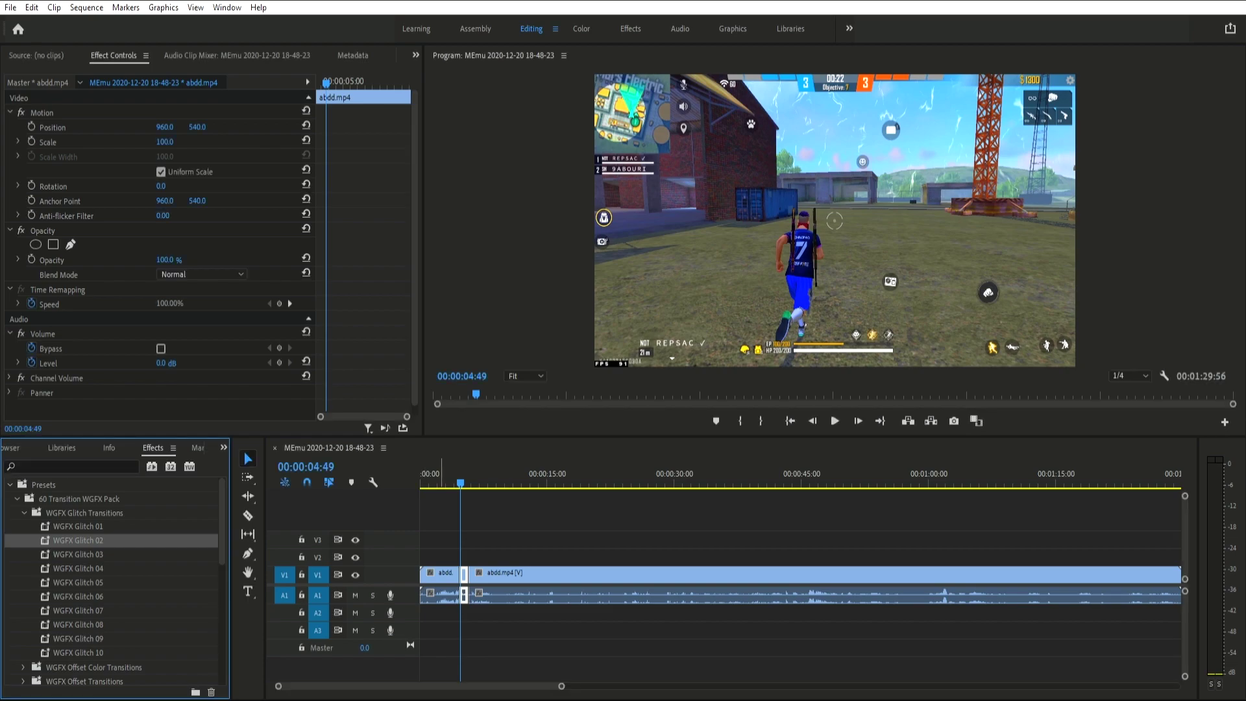
double_click(78, 540)
key("space")
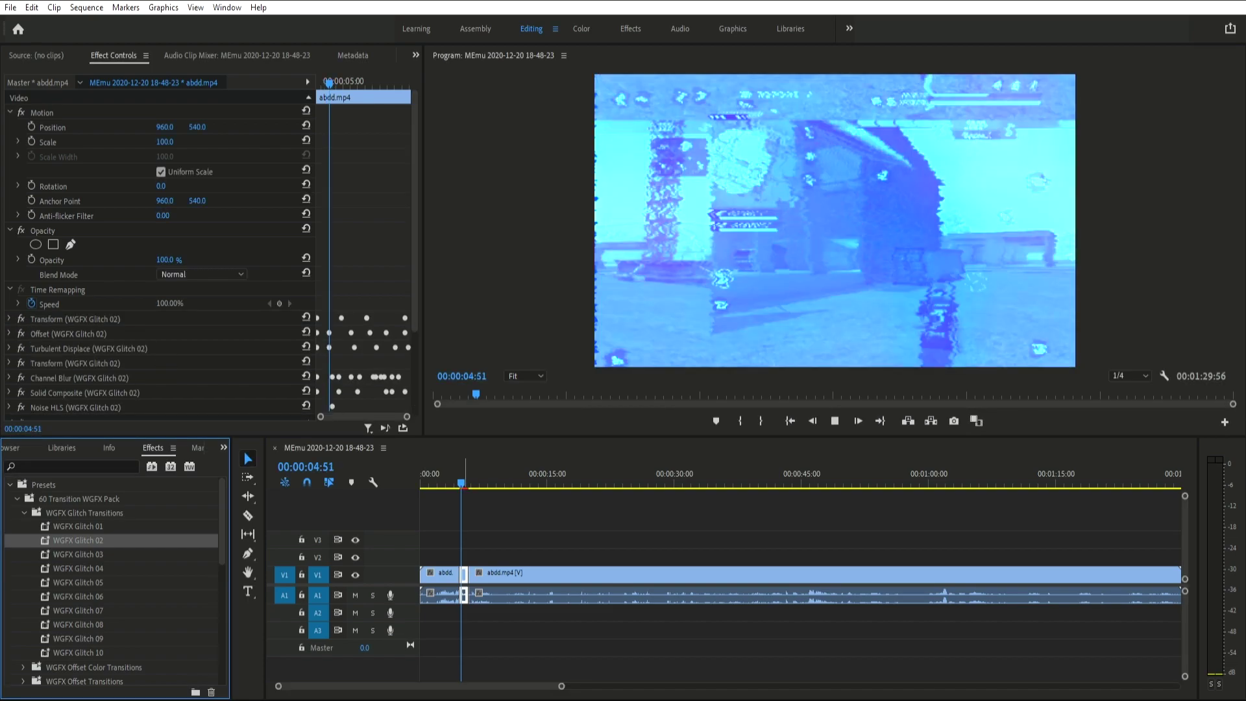
key("space")
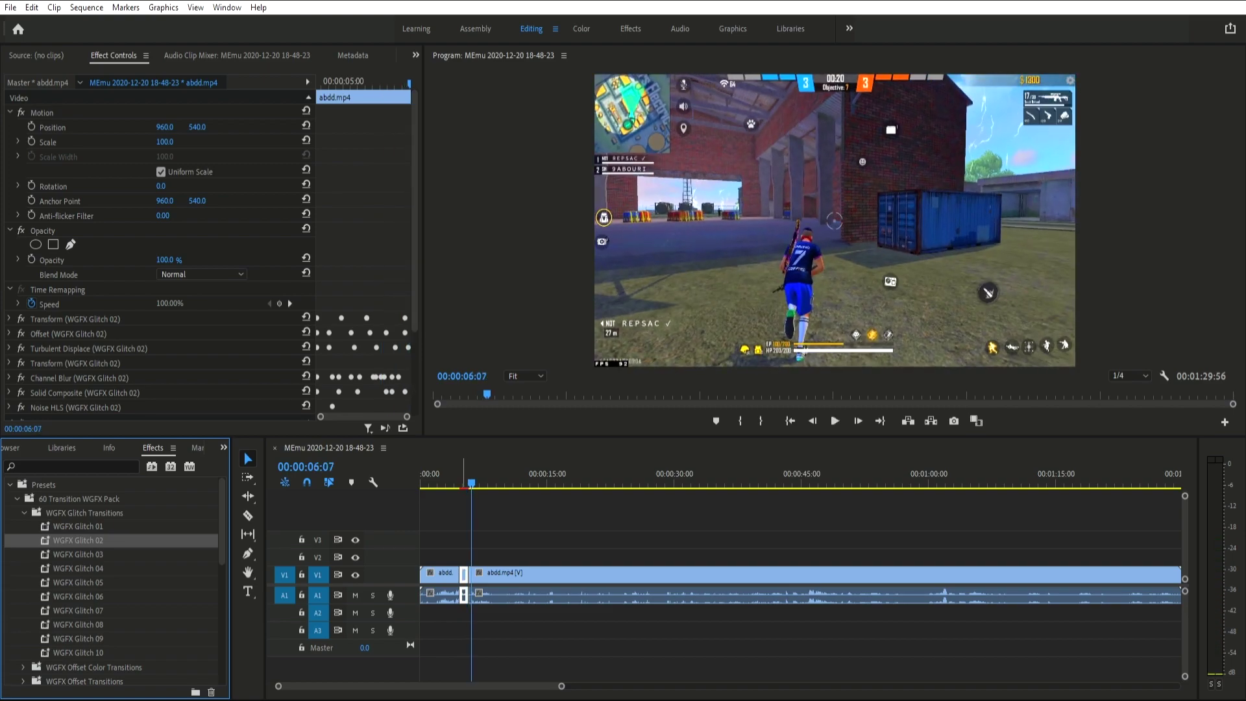
key("ctrl+z")
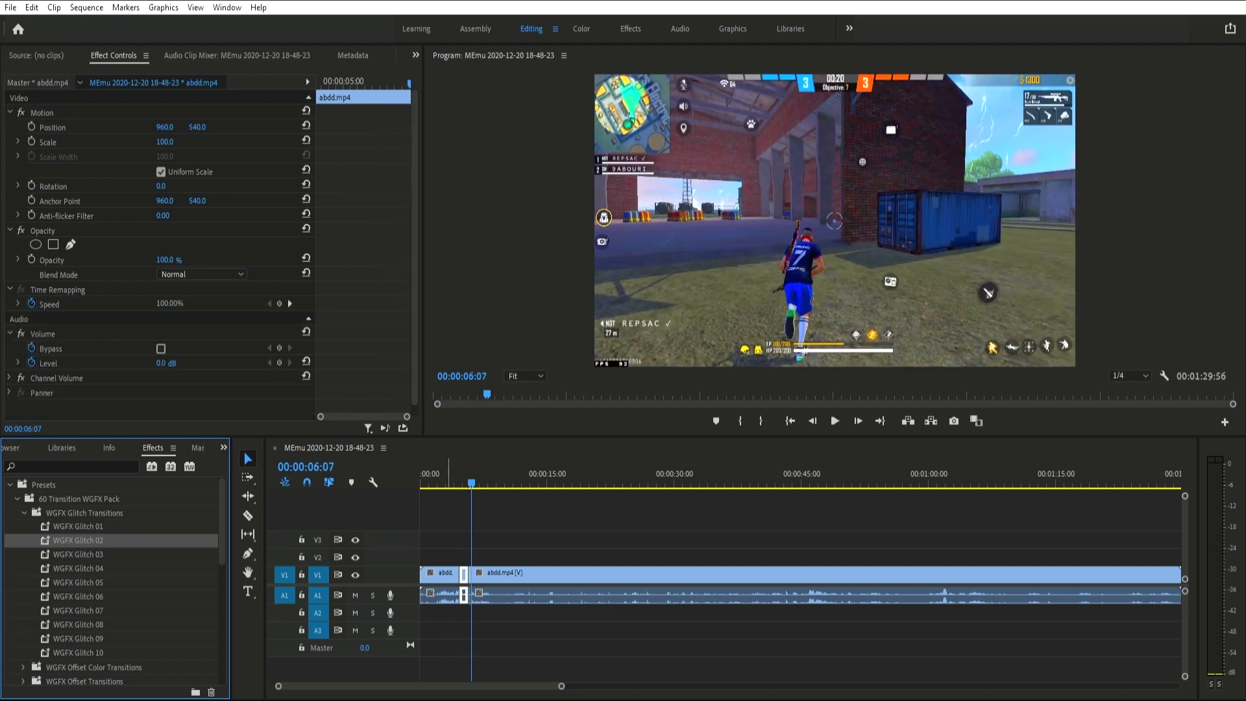
left_click(458, 483)
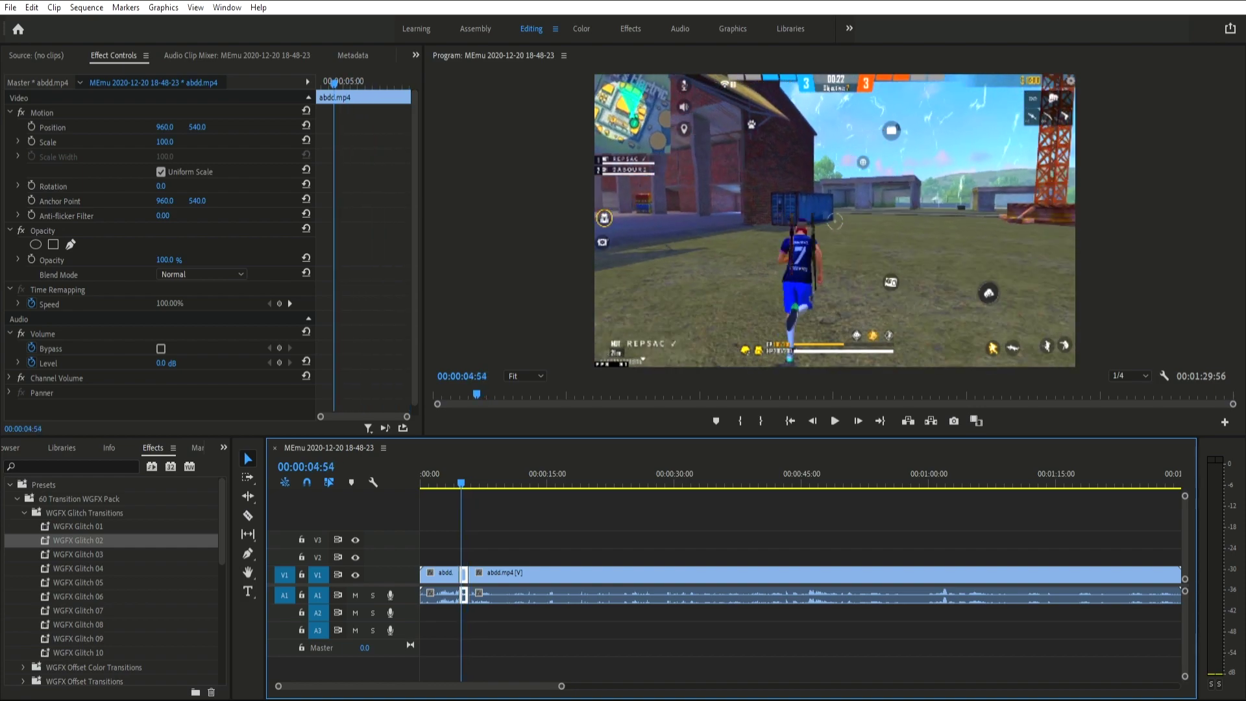
Apply and preview WGFX Glitch 03, then WGFX Glitch 04, at the cut.
left_click(78, 554)
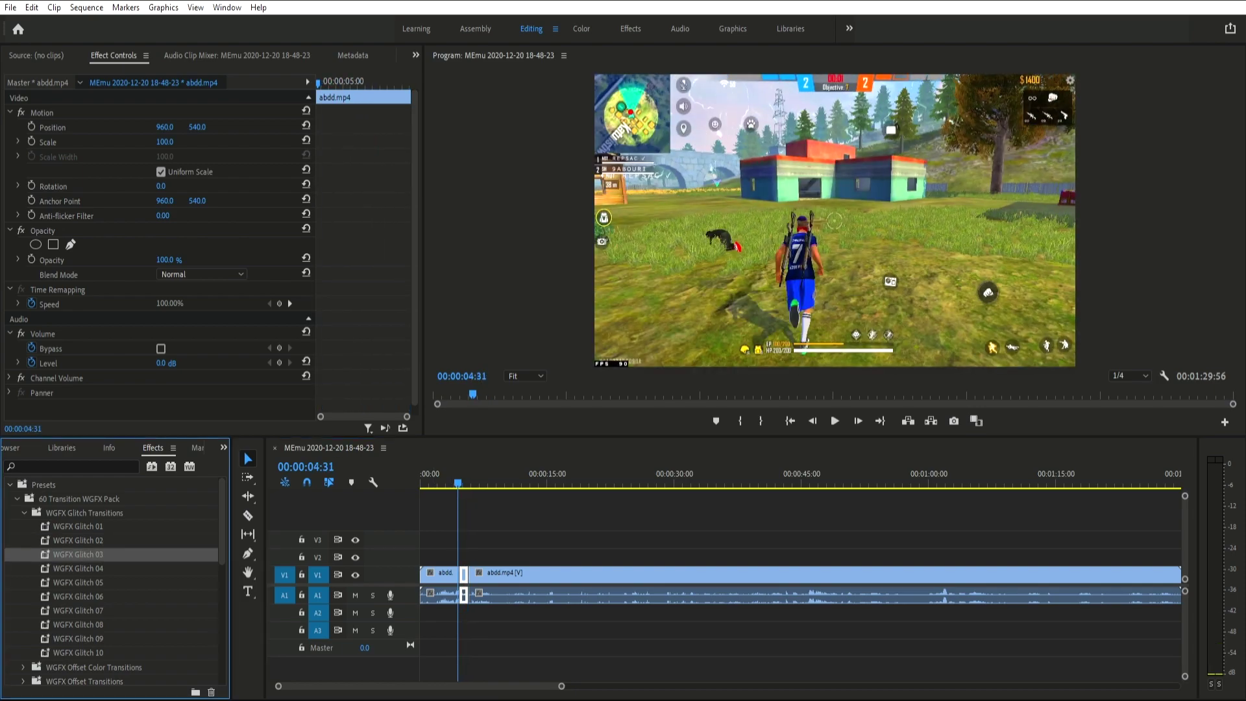
left_click_drag(78, 554, 442, 574)
key("space")
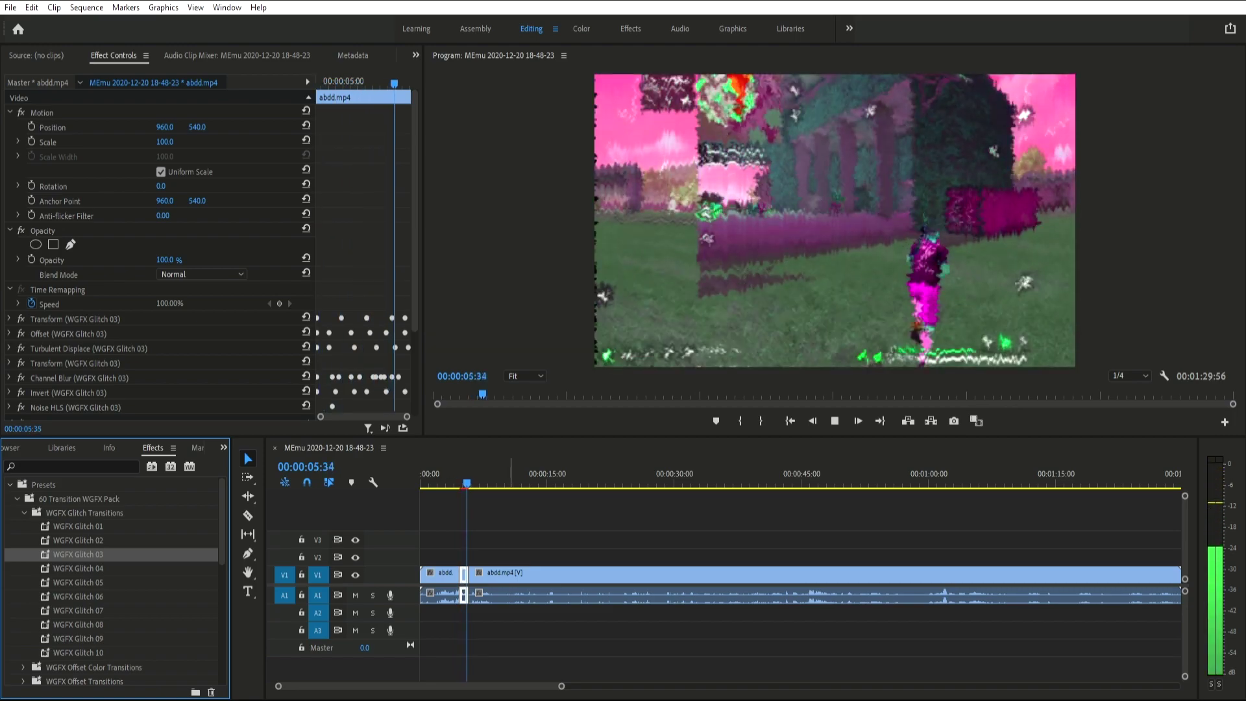
key("space")
left_click(78, 568)
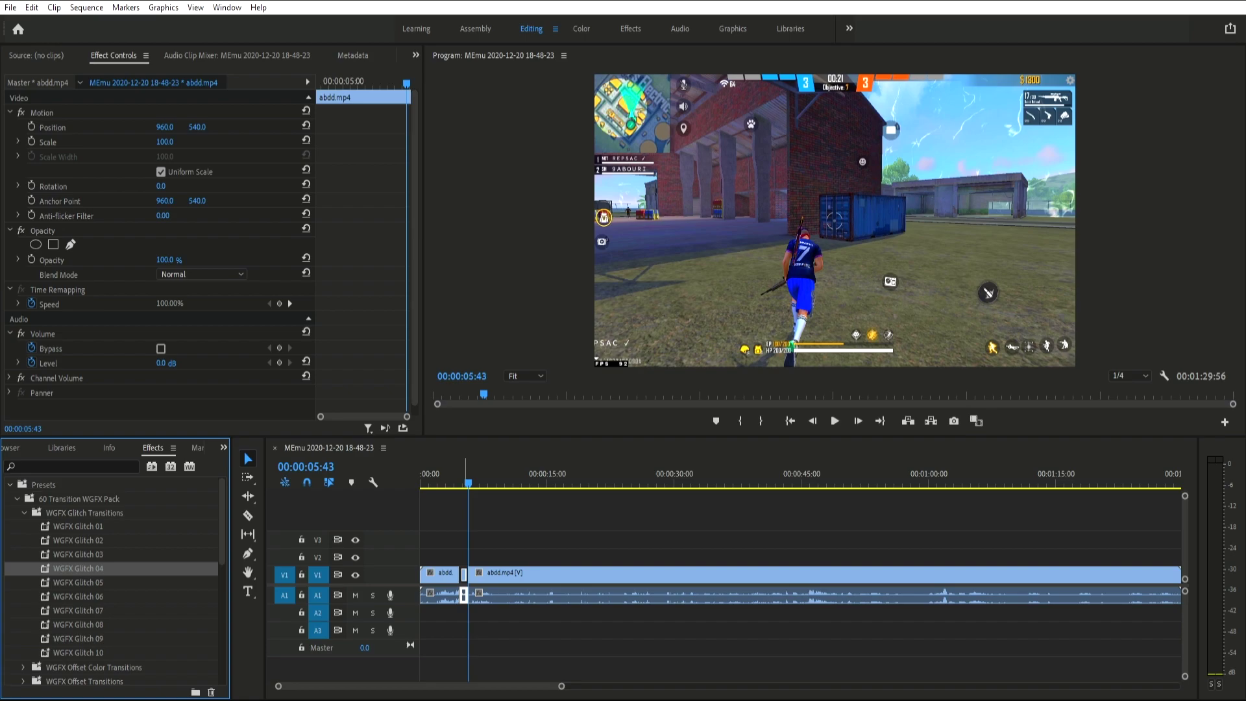
left_click_drag(78, 568, 463, 574)
left_click(456, 483)
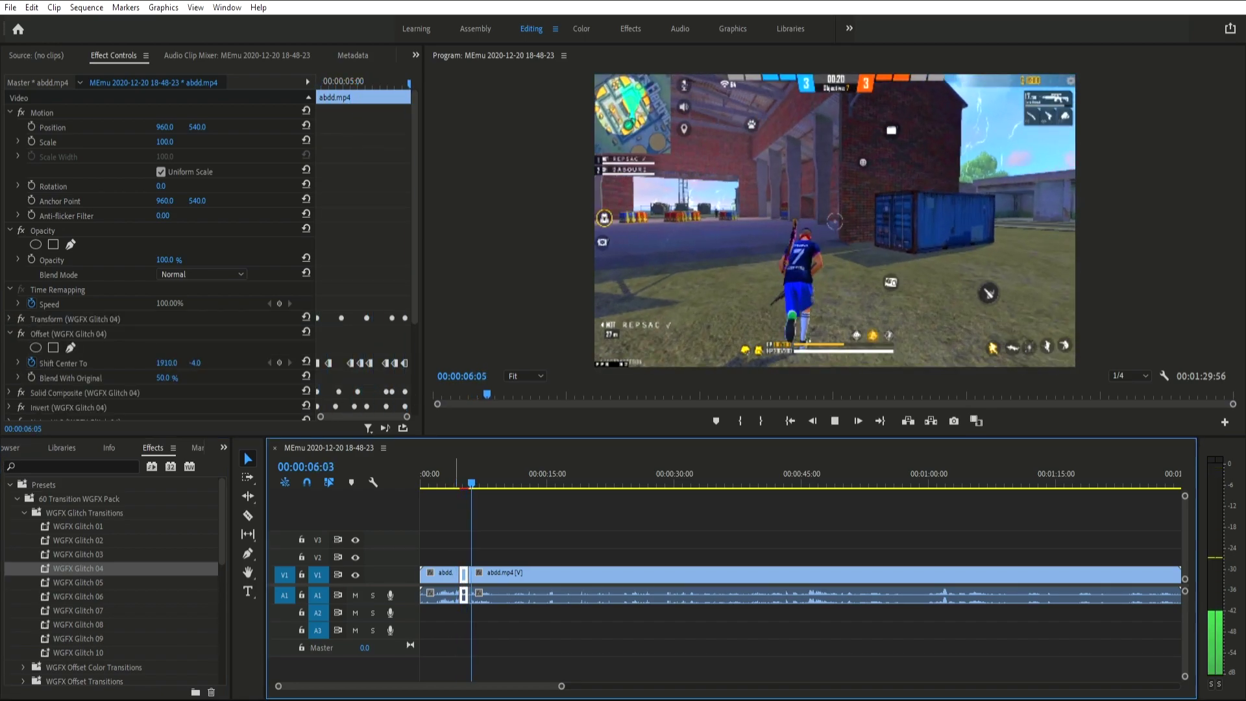
key("space")
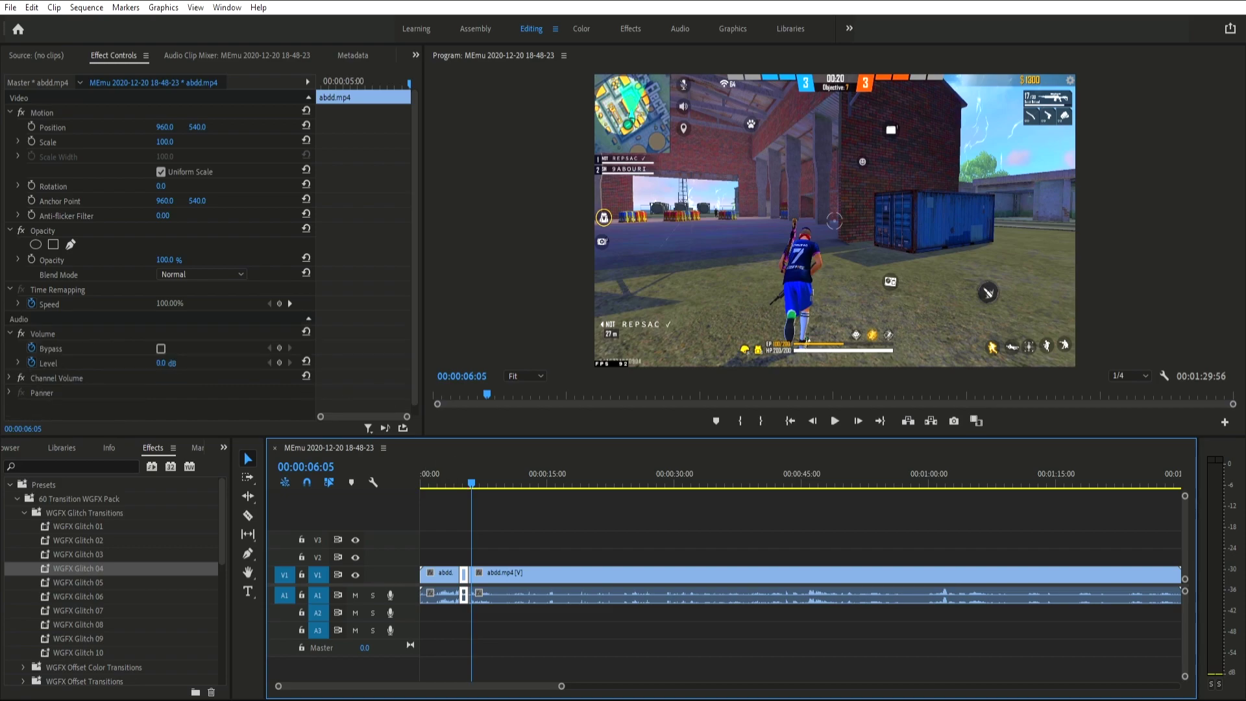
left_click(78, 582)
Apply WGFX Glitch 05 at the cut and preview it from 00:00:03:27.
left_click_drag(77, 582, 463, 574)
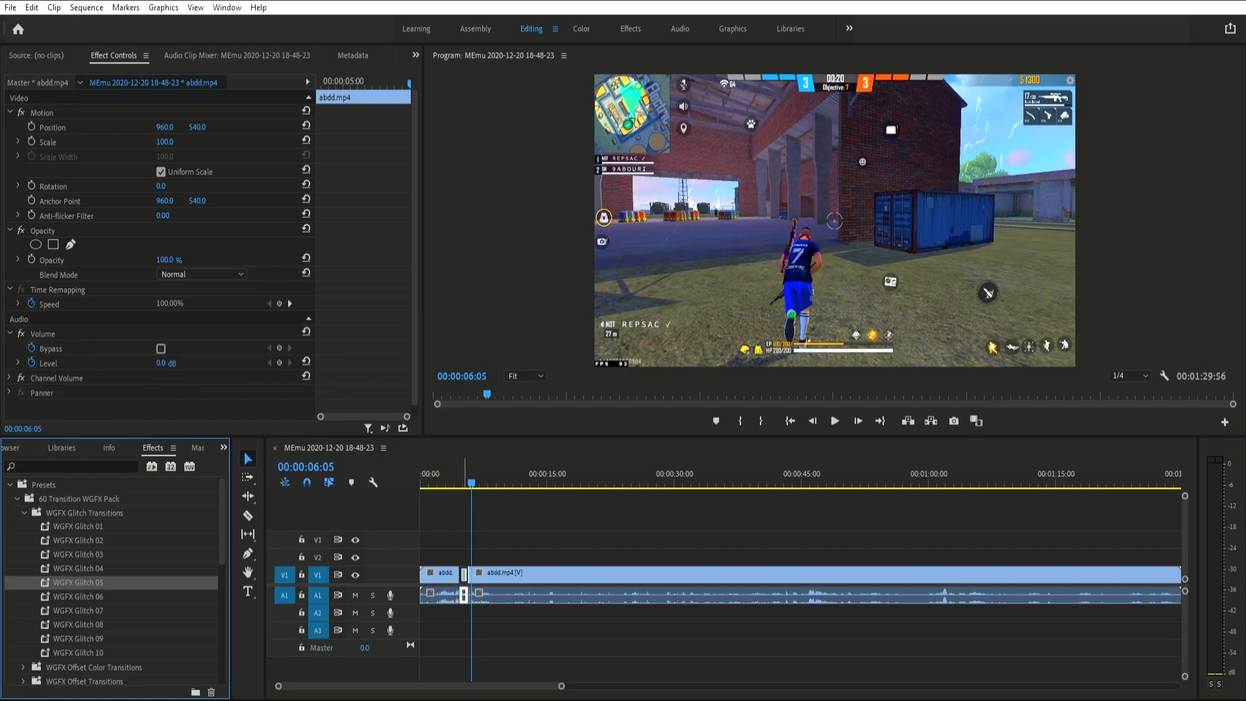
left_click(458, 483)
left_click_drag(458, 484, 450, 483)
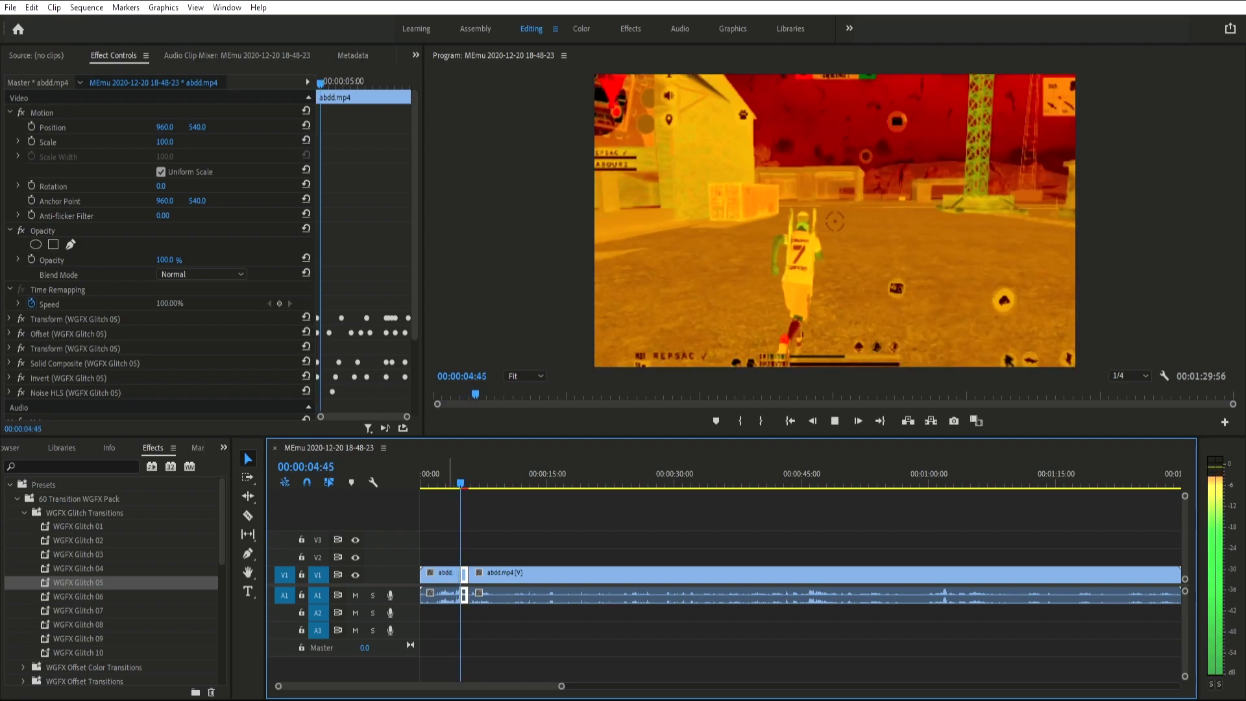
key("space")
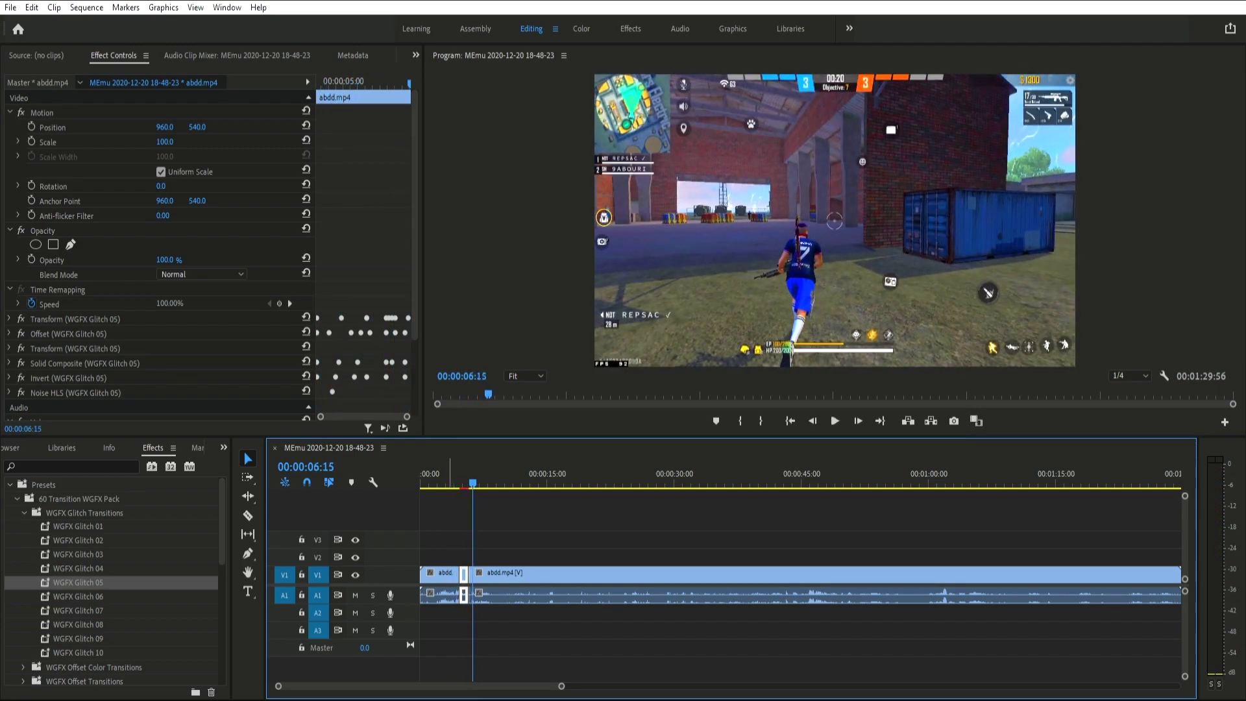
Apply WGFX Glitch 06 at the cut and preview it.
left_click(78, 596)
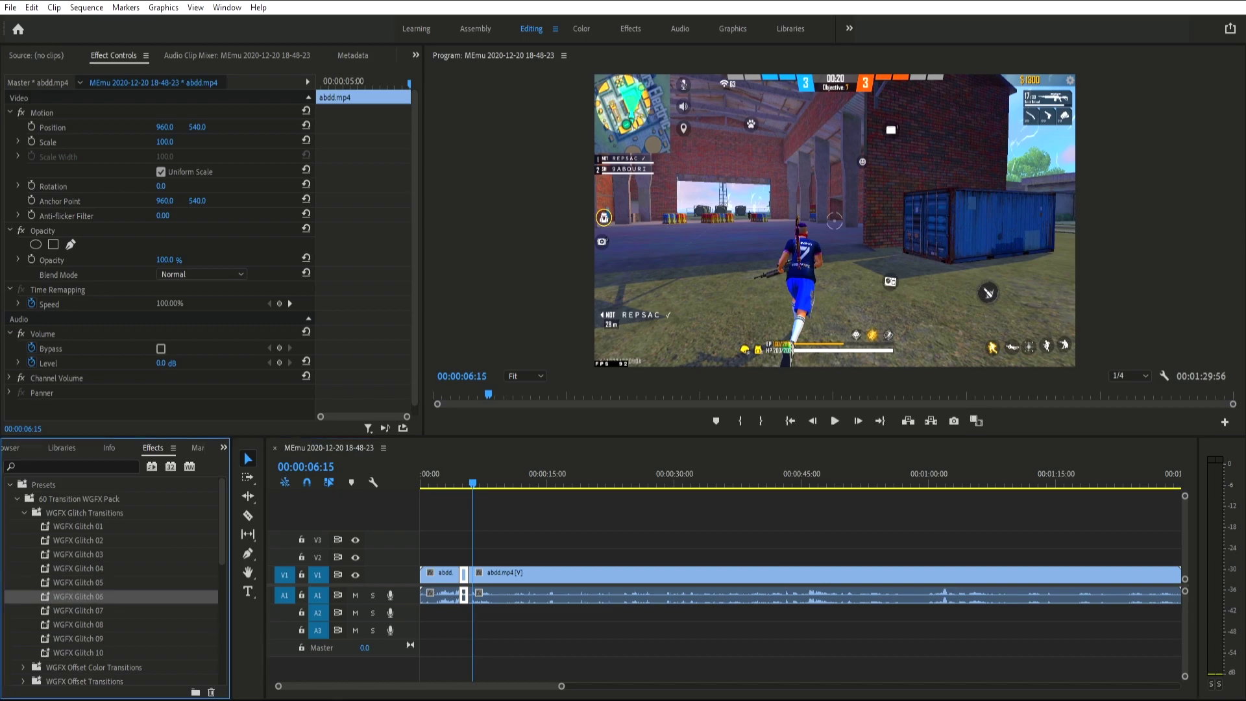
left_click_drag(78, 597, 483, 573)
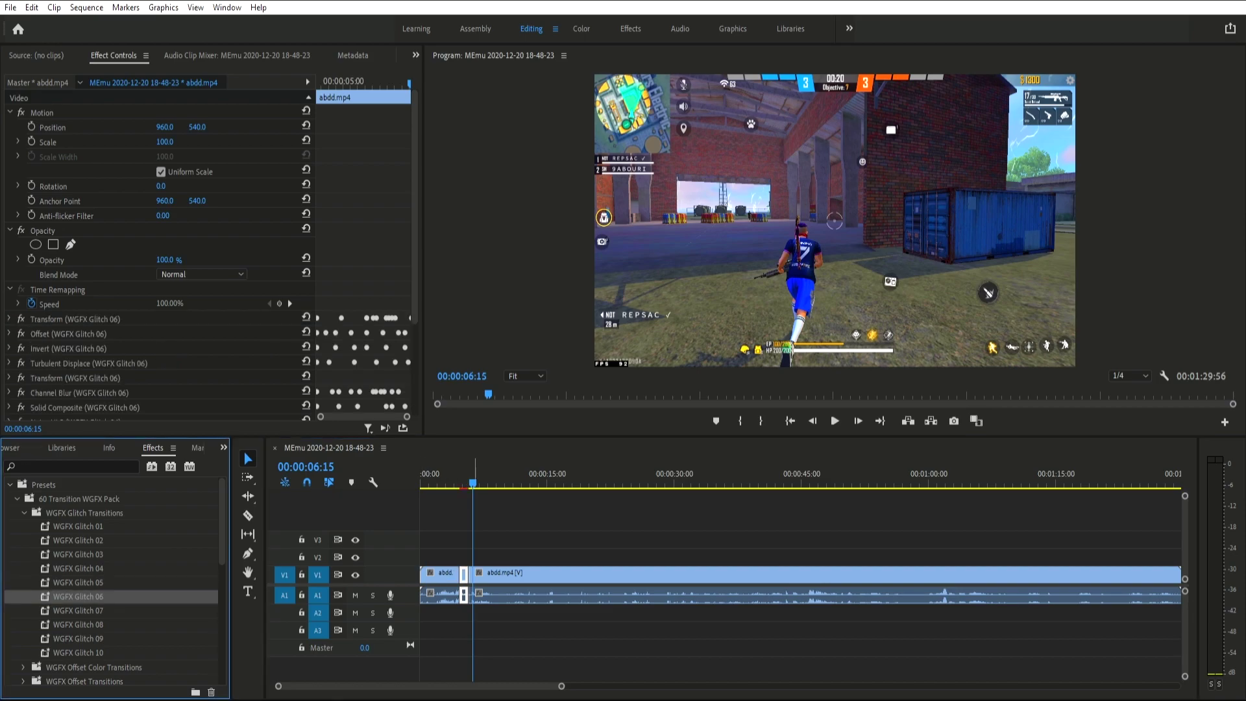
left_click(459, 484)
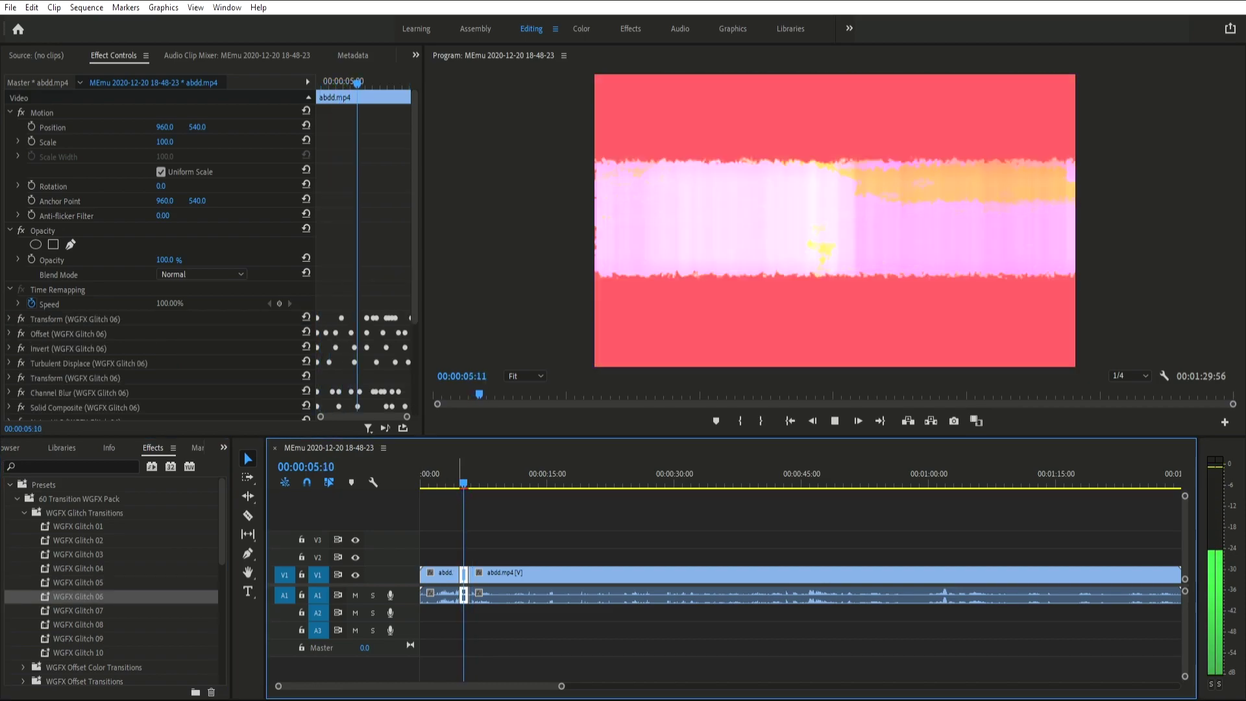
key("space")
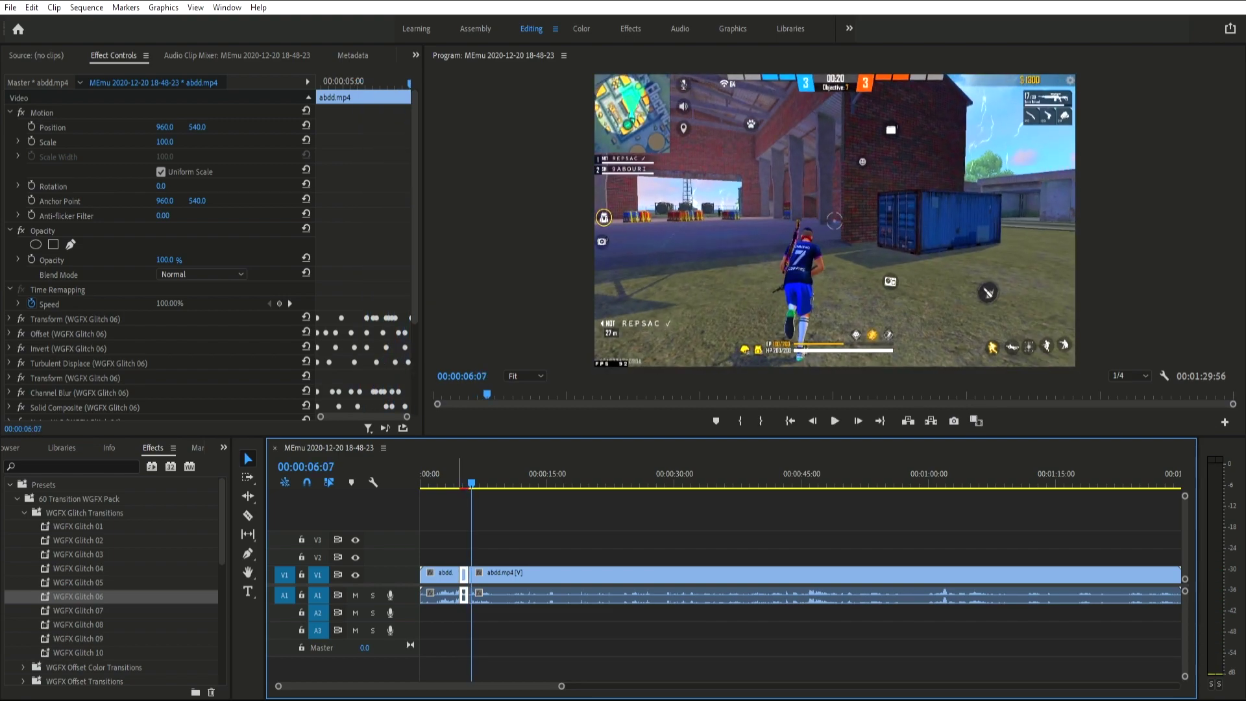
Apply WGFX Glitch 07 to the first clip, preview it, then select the clips.
left_click(78, 611)
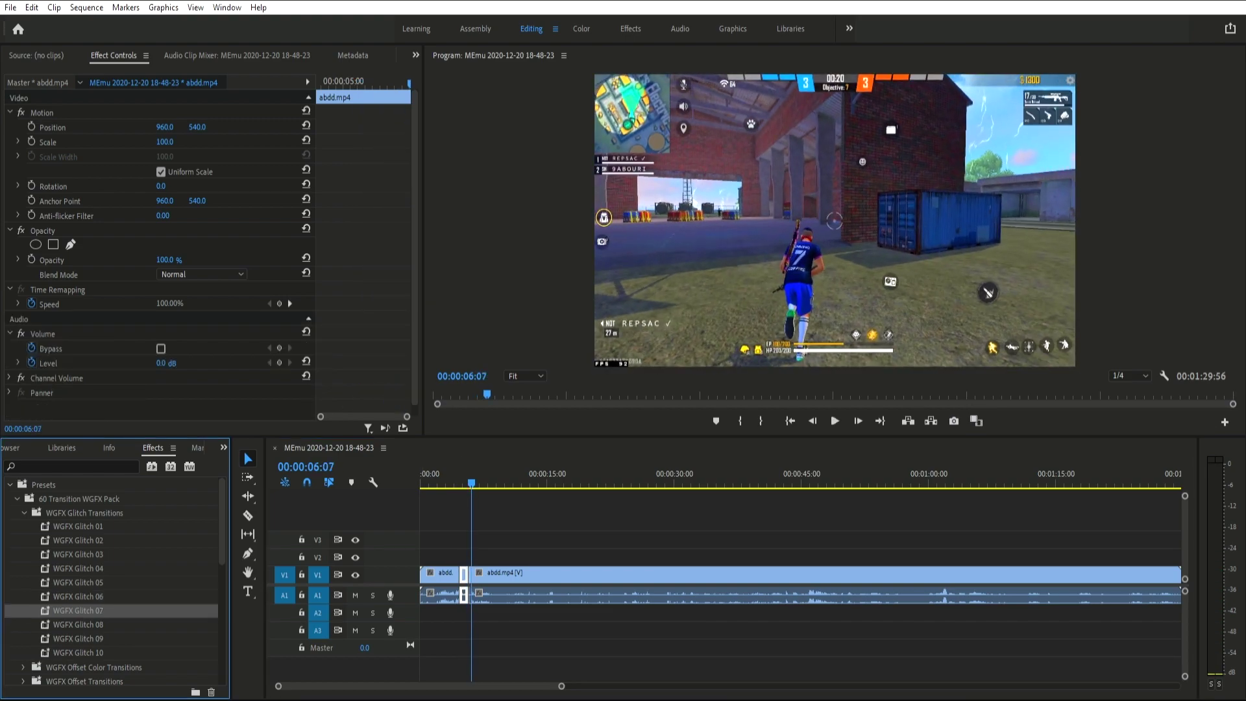
left_click_drag(77, 611, 442, 575)
left_click(457, 480)
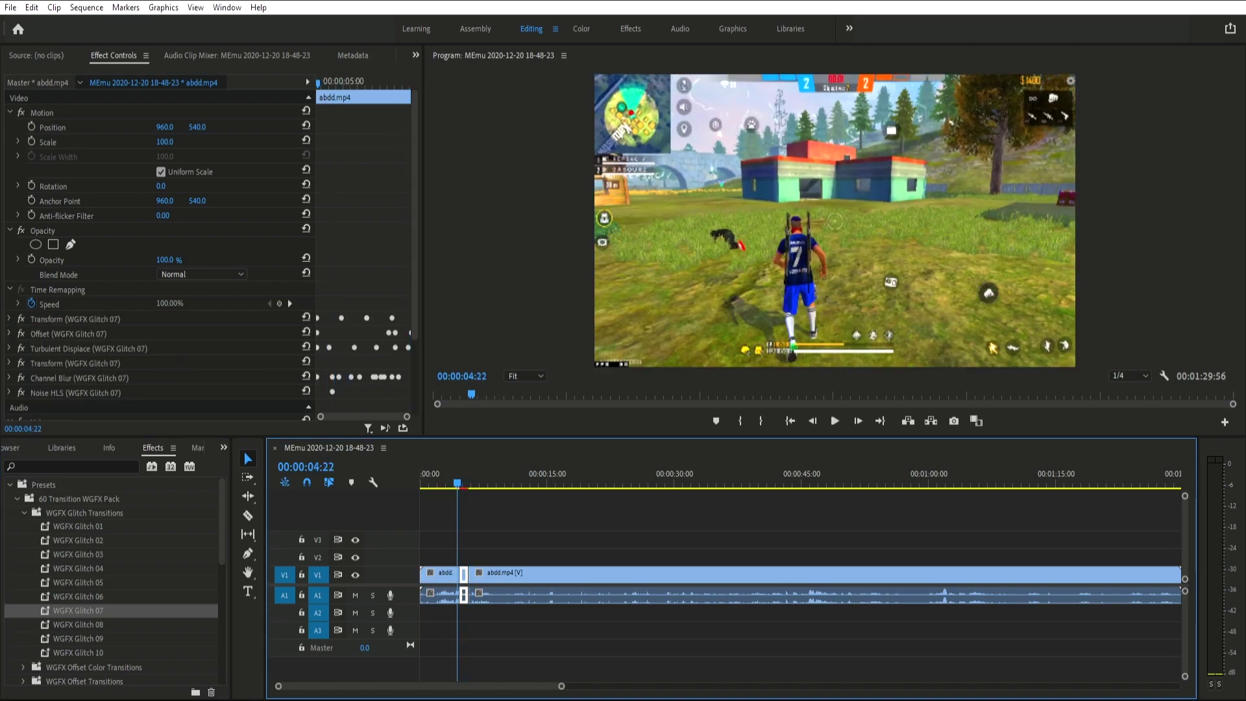
key("space")
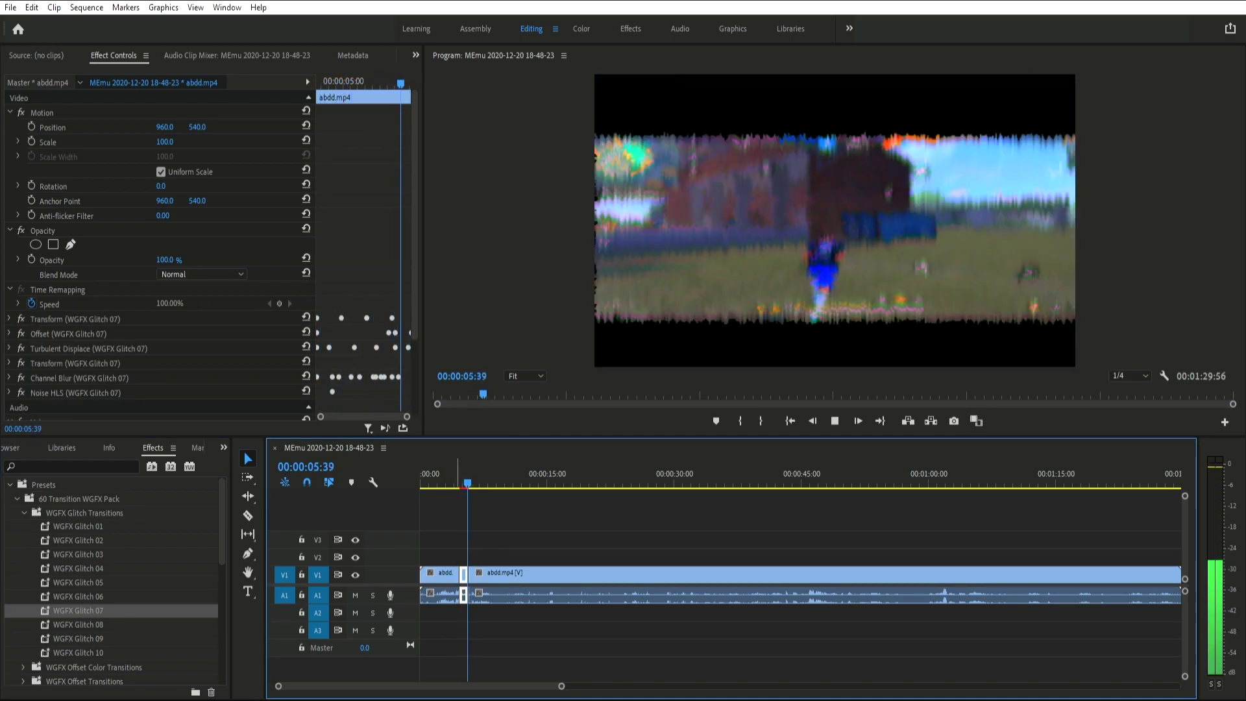
key("space")
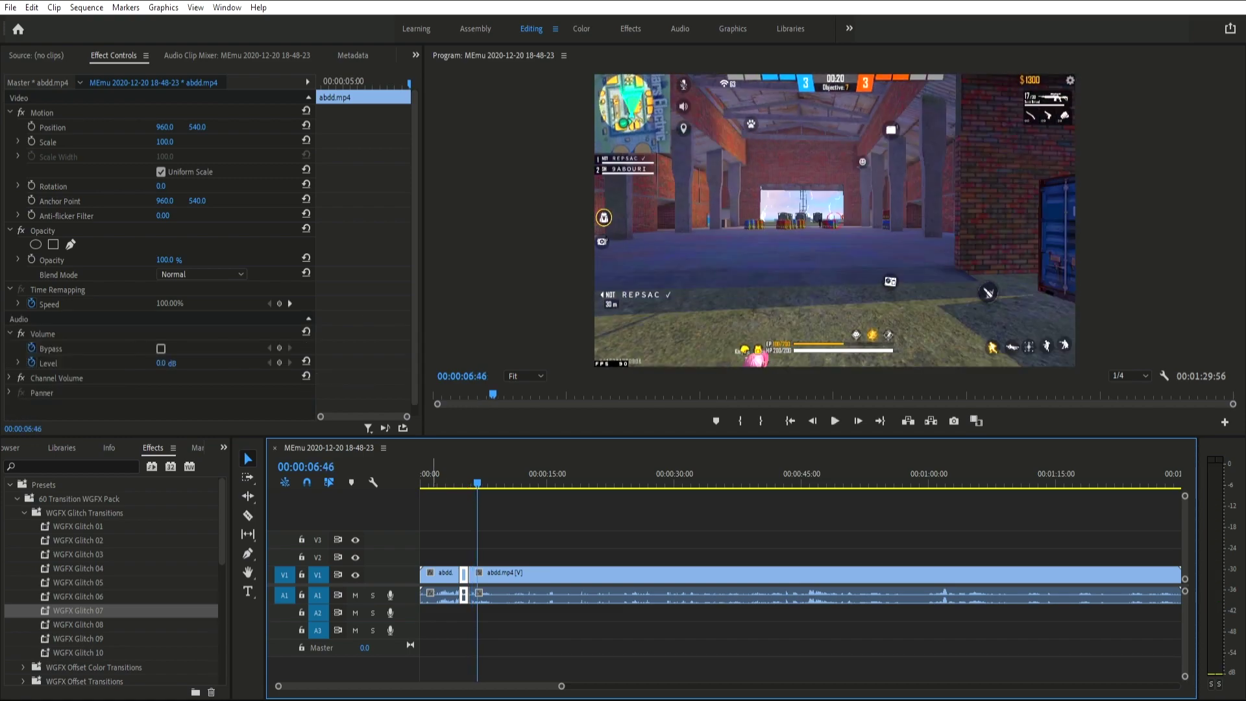
left_click(439, 574)
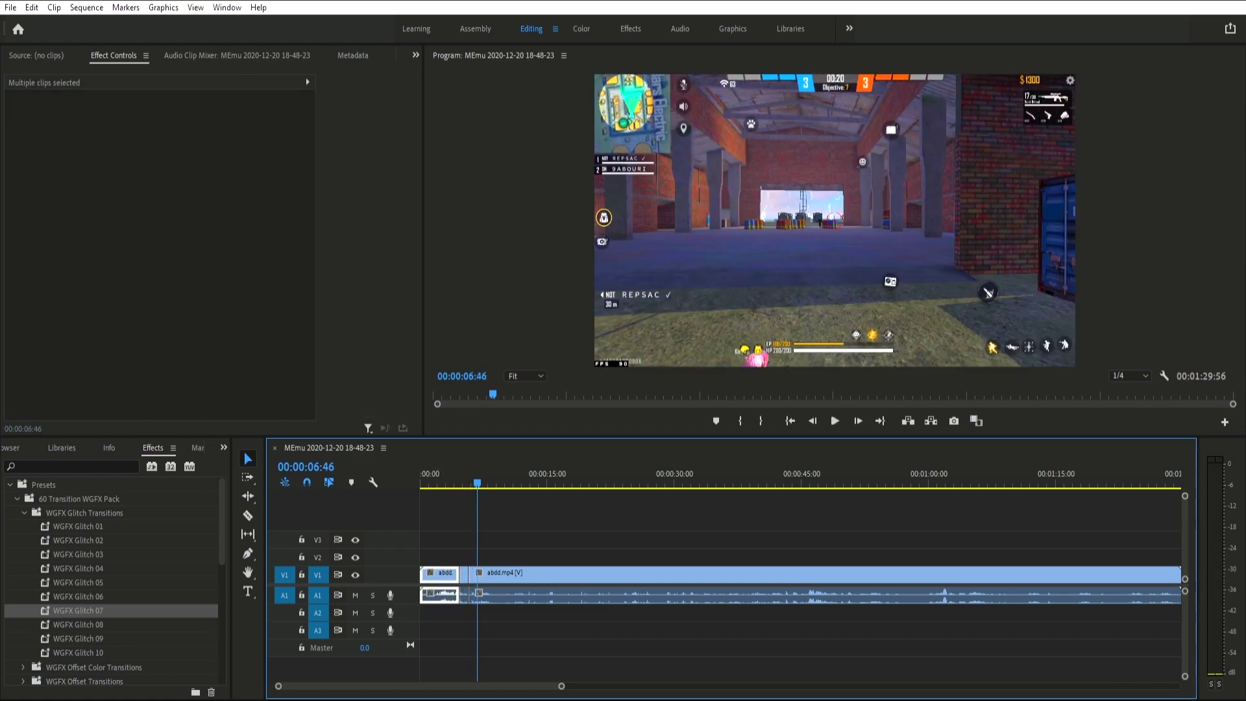
Select only the abdd.mp4 audio portion and delete it, keeping the video clips.
left_click(439, 595, "alt")
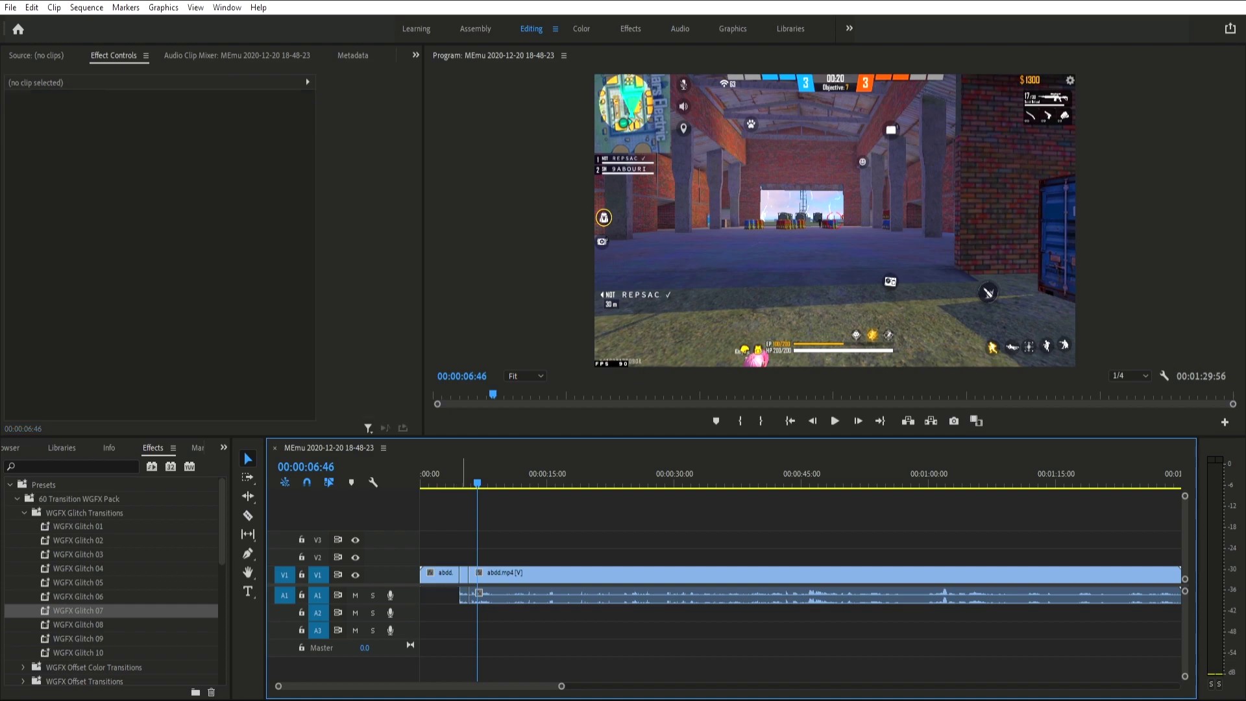
left_click(463, 574)
left_click(463, 574, "alt")
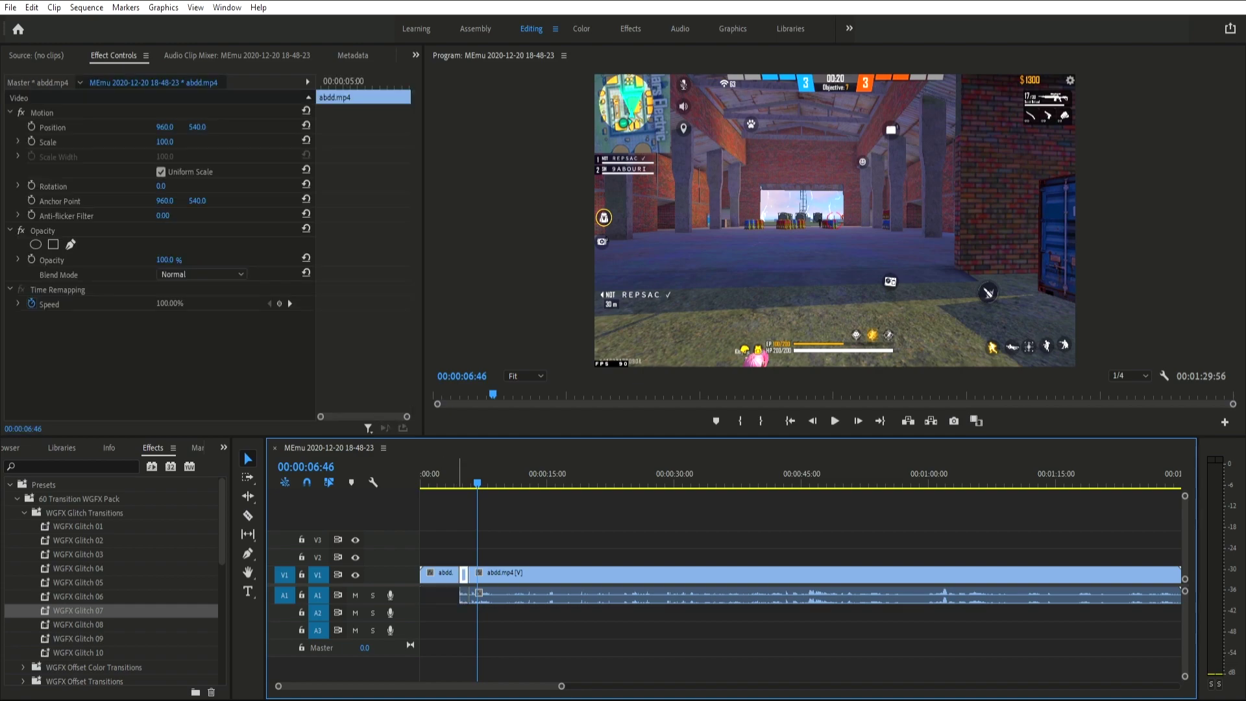
left_click(472, 593)
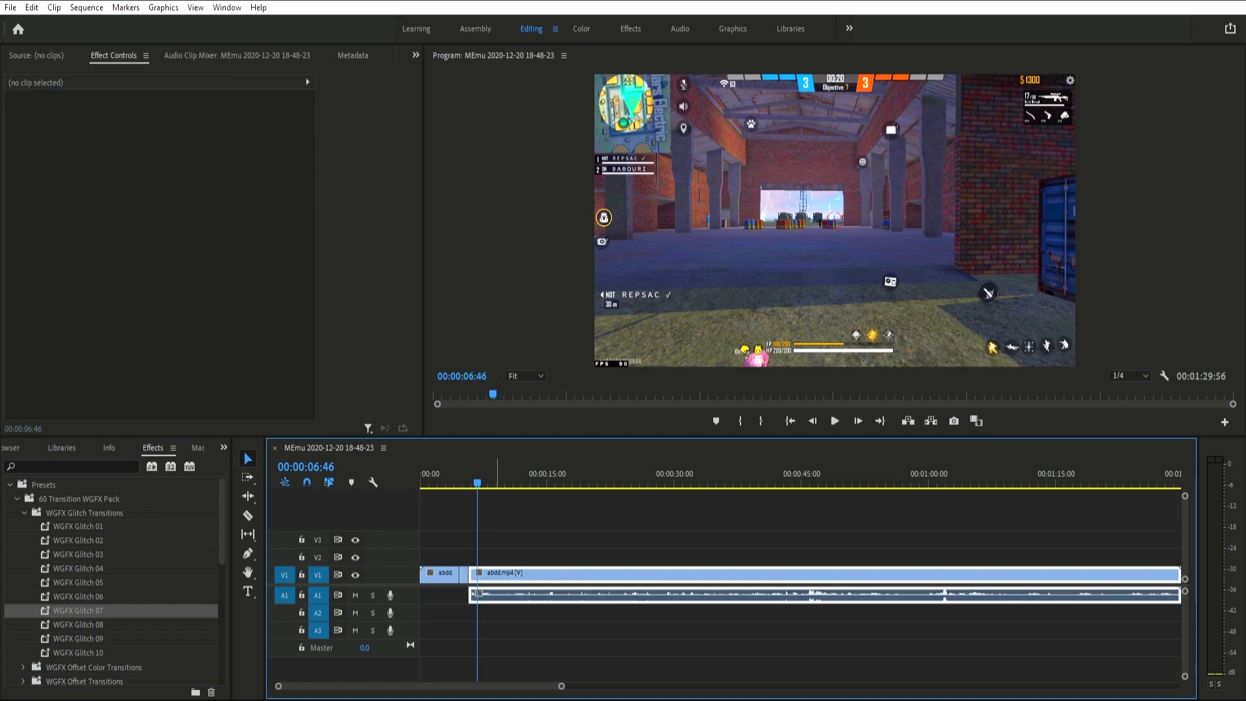
left_click(537, 594, "alt")
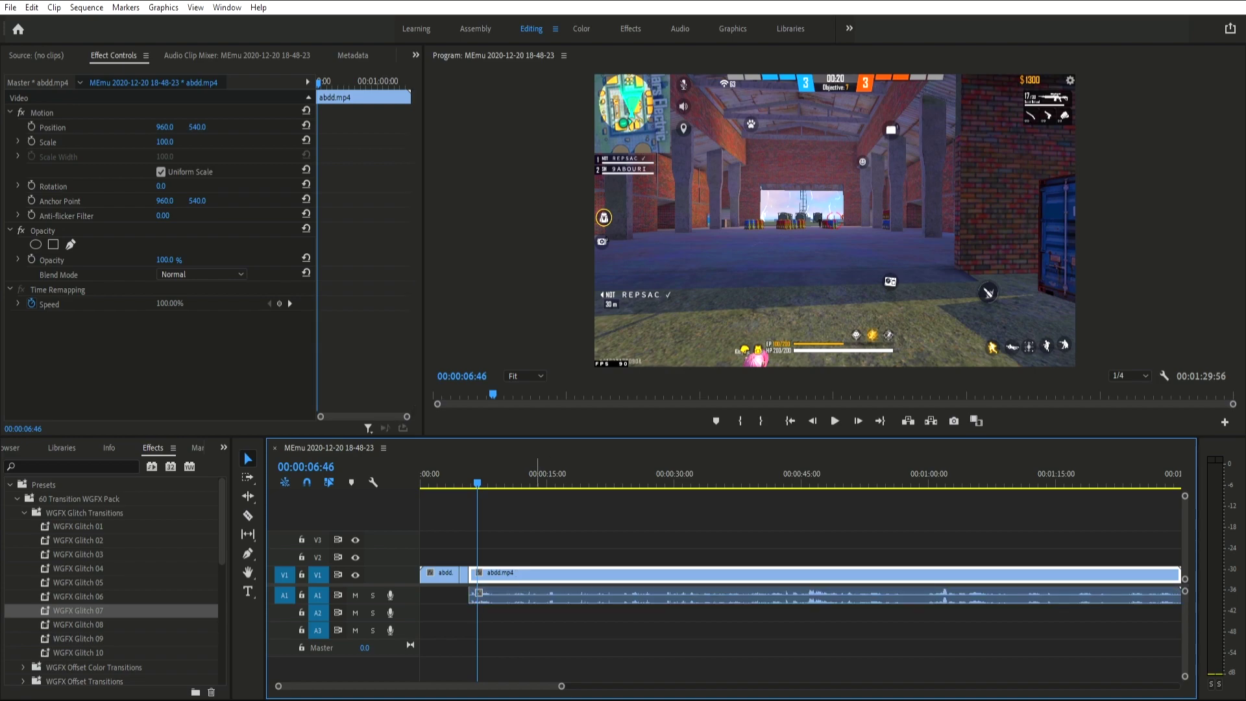
key("Delete")
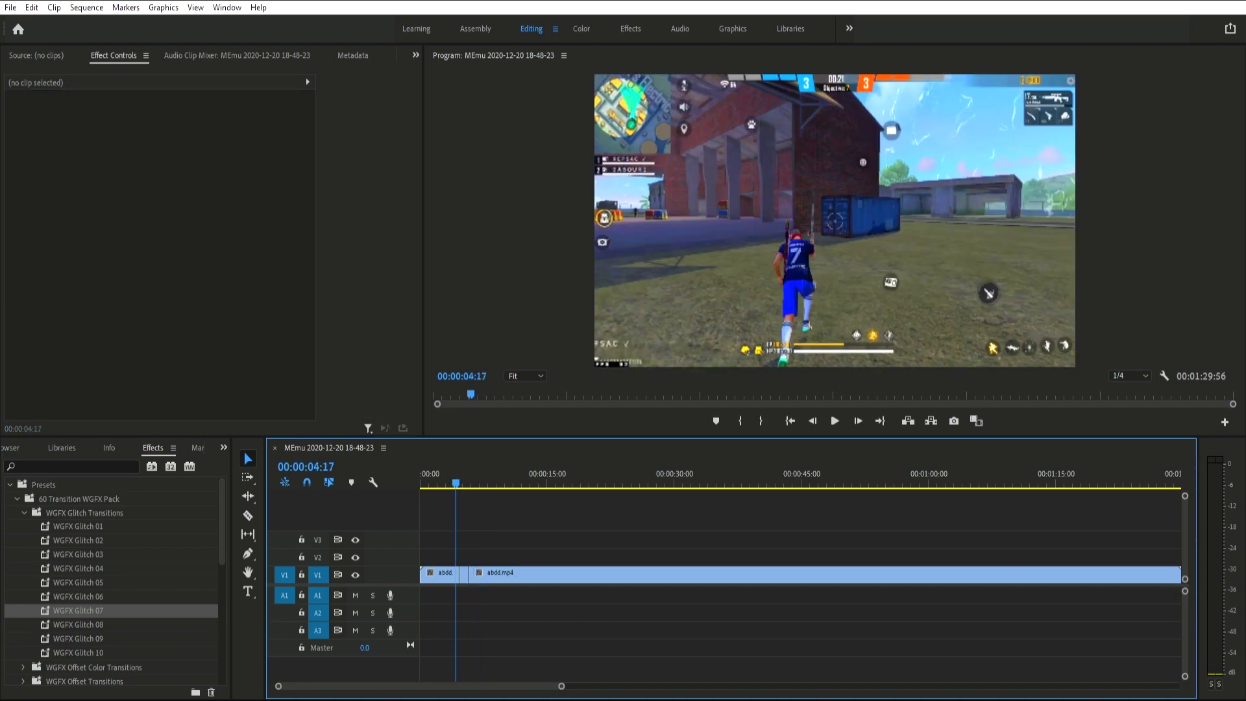
Apply WGFX Glitch 08 at the cut, preview it, then undo it.
left_click(78, 624)
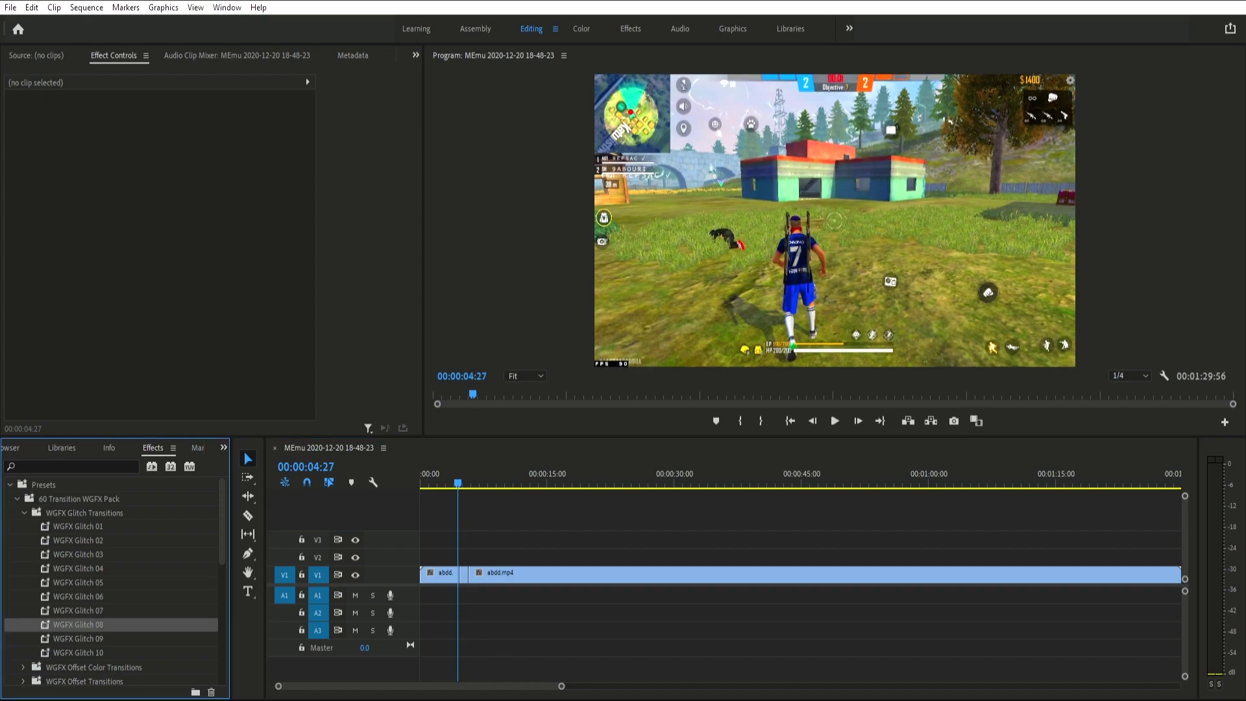
left_click_drag(78, 624, 459, 573)
key("space")
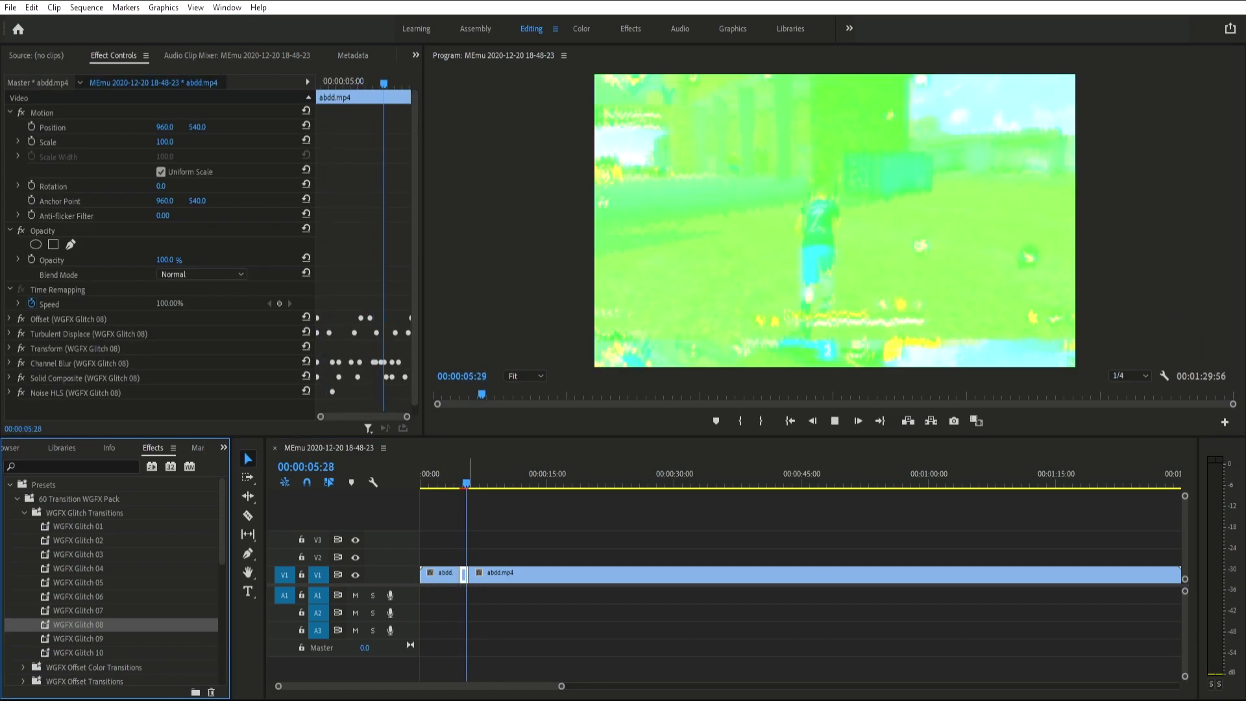
key("space")
key("ctrl+z")
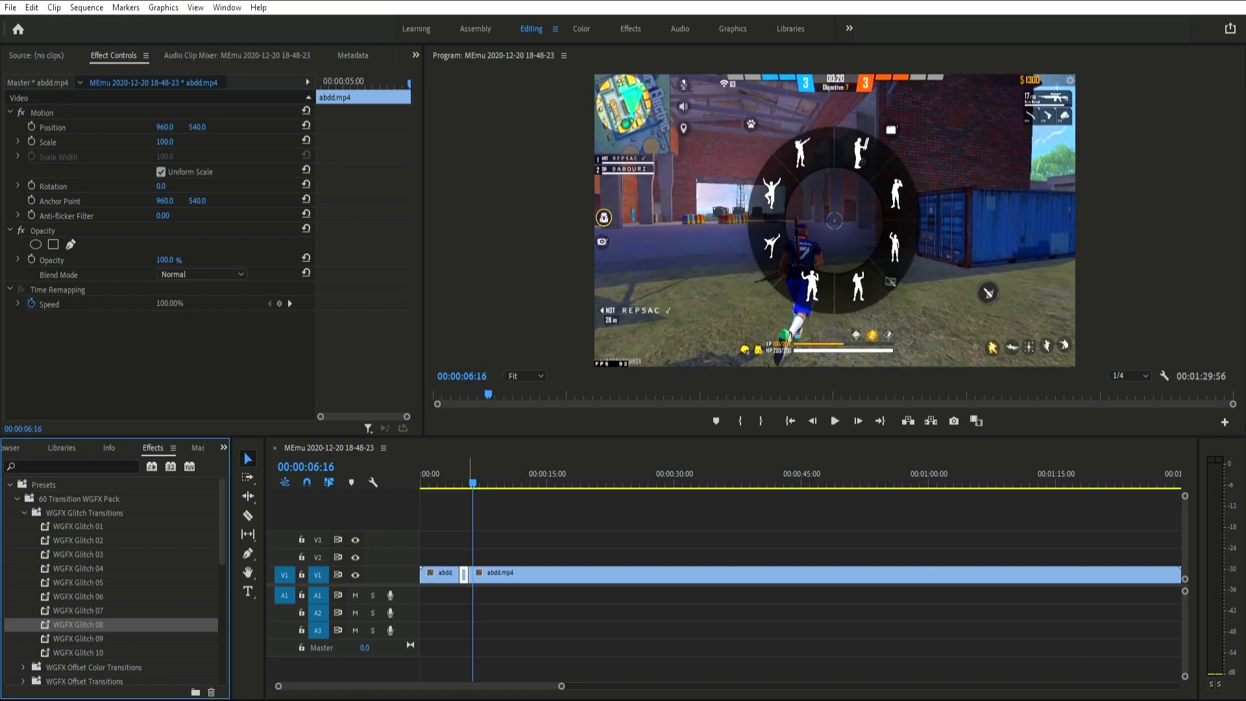
Apply WGFX Glitch 09 at the cut and preview it from before the cut.
left_click(78, 638)
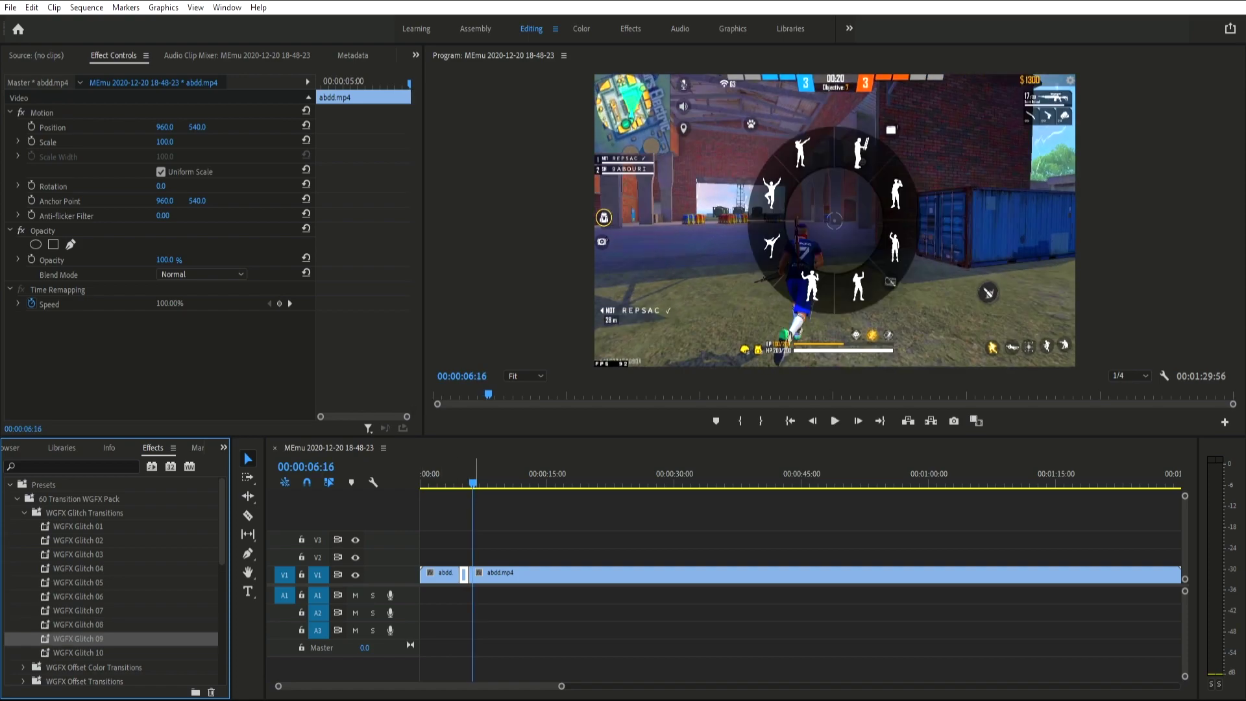
left_click_drag(78, 639, 448, 573)
left_click(458, 480)
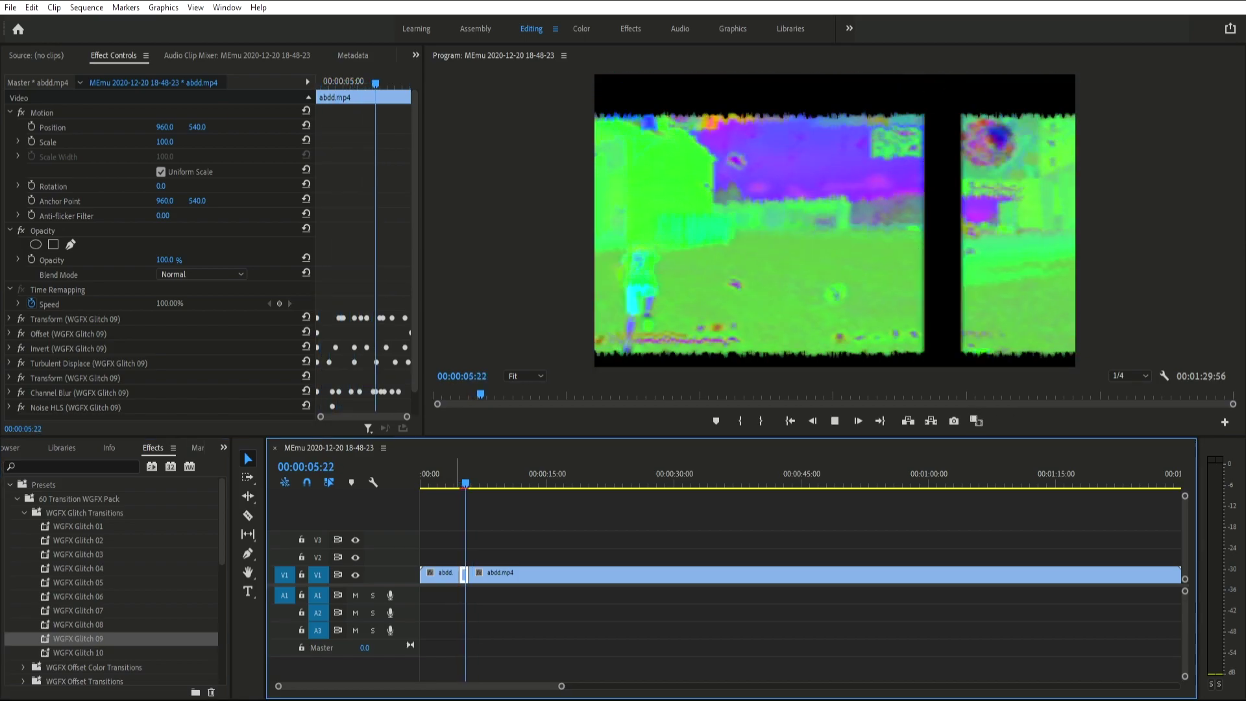
key("space")
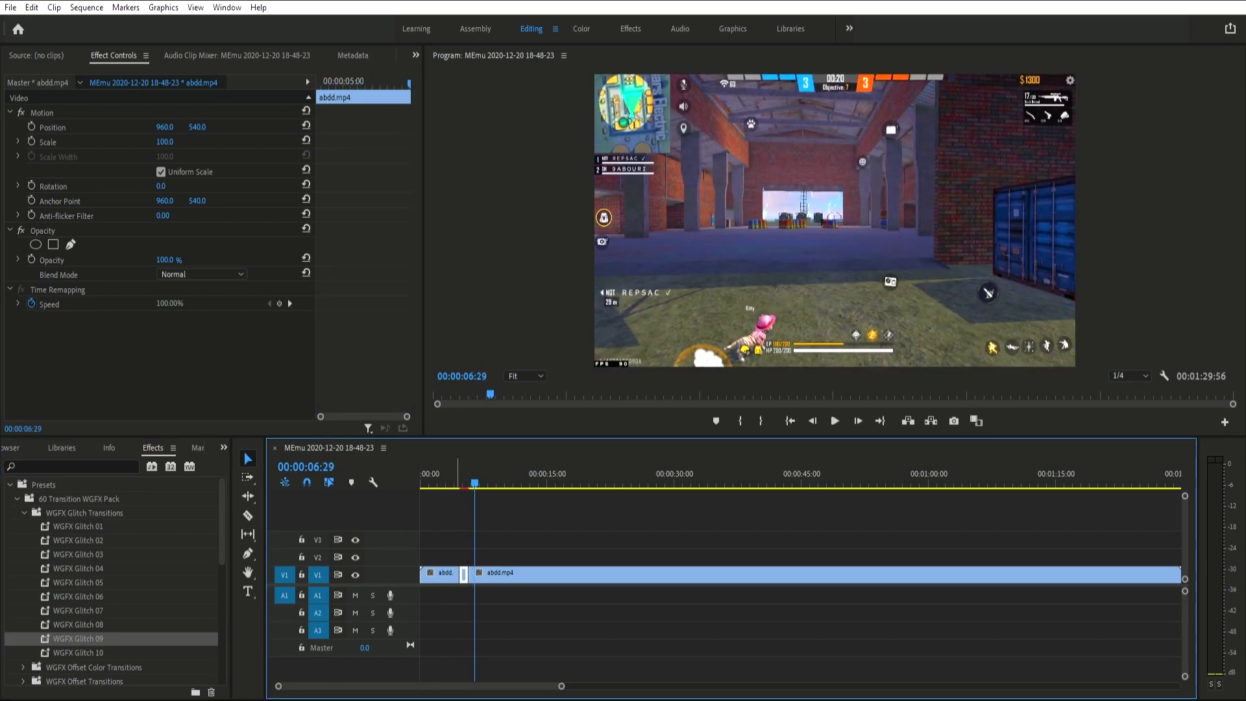
Apply WGFX Glitch 10 at the cut, preview from 00:00:04:40, then undo it.
left_click_drag(77, 652, 462, 572)
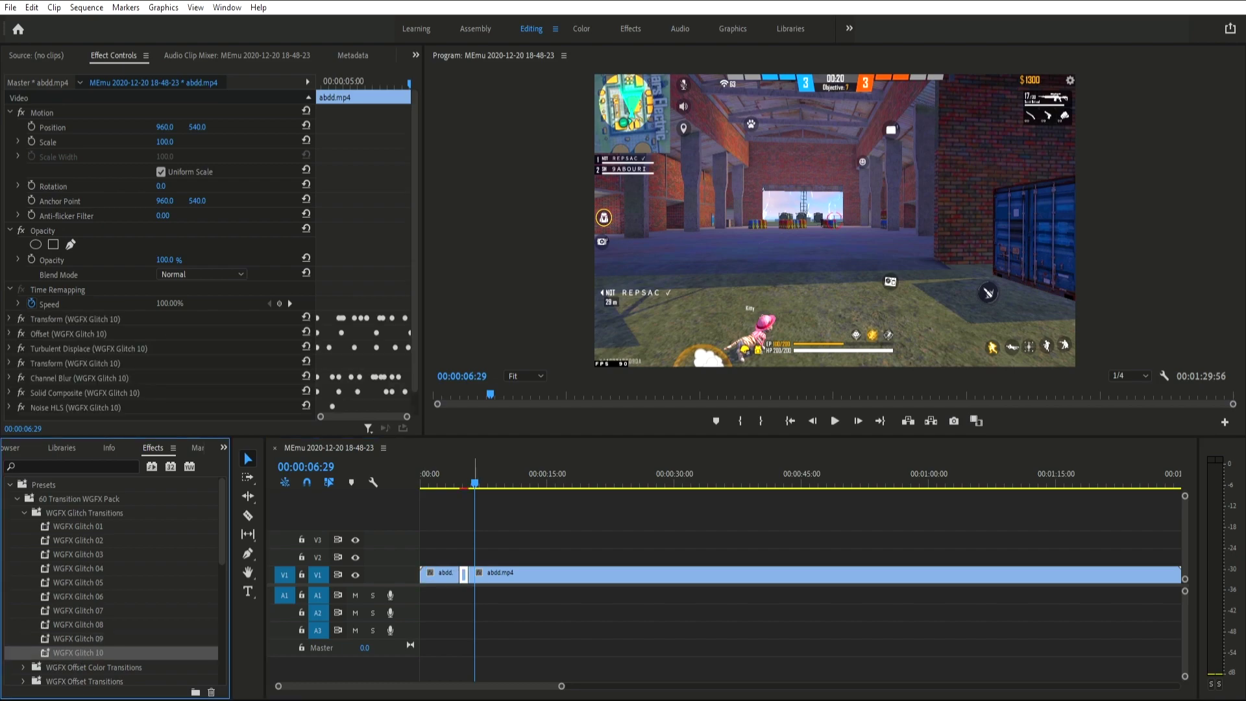
left_click_drag(462, 483, 459, 484)
key("space")
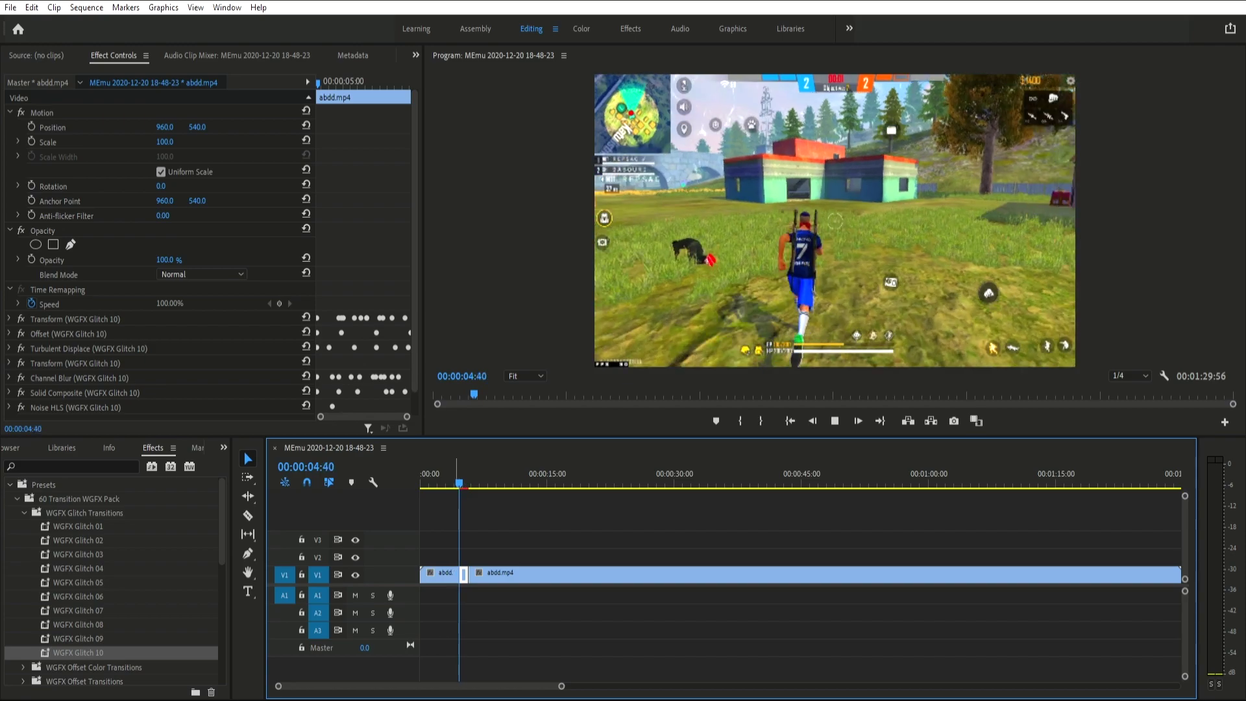
key("space")
key("ctrl+z")
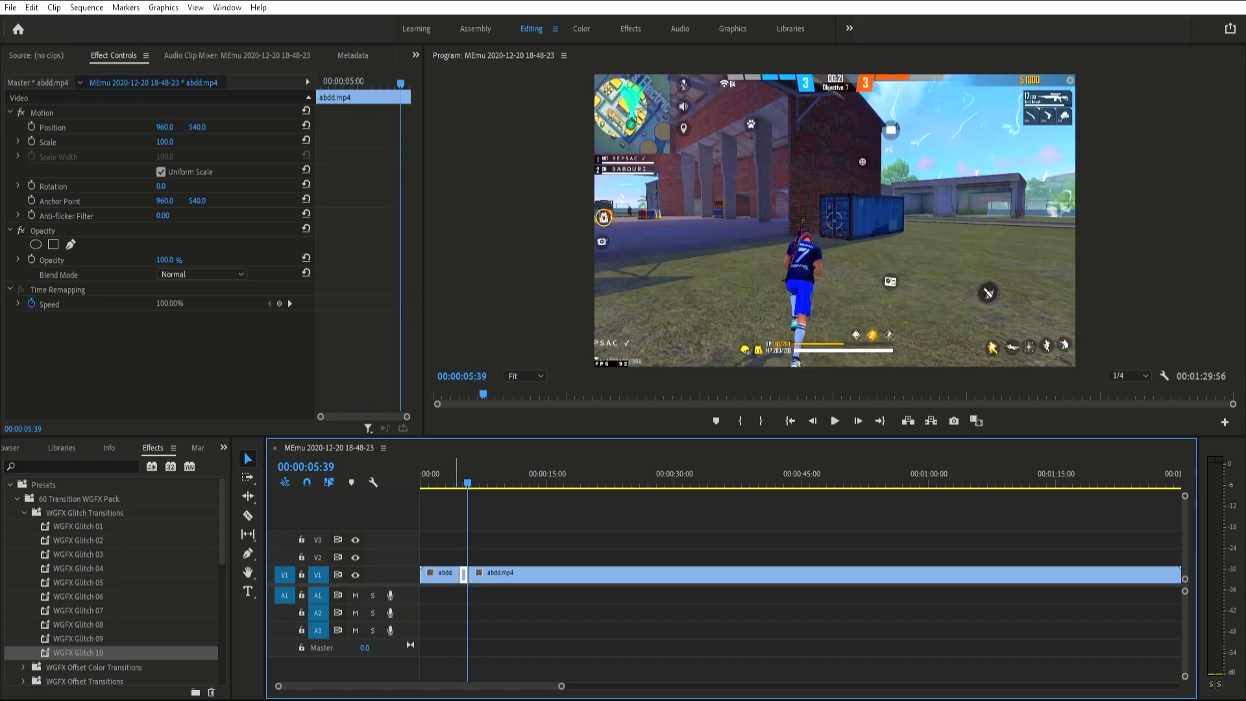
Switch to WGFX Offset Color Transitions and preview Offset Color 01 on the clip.
left_click(24, 513)
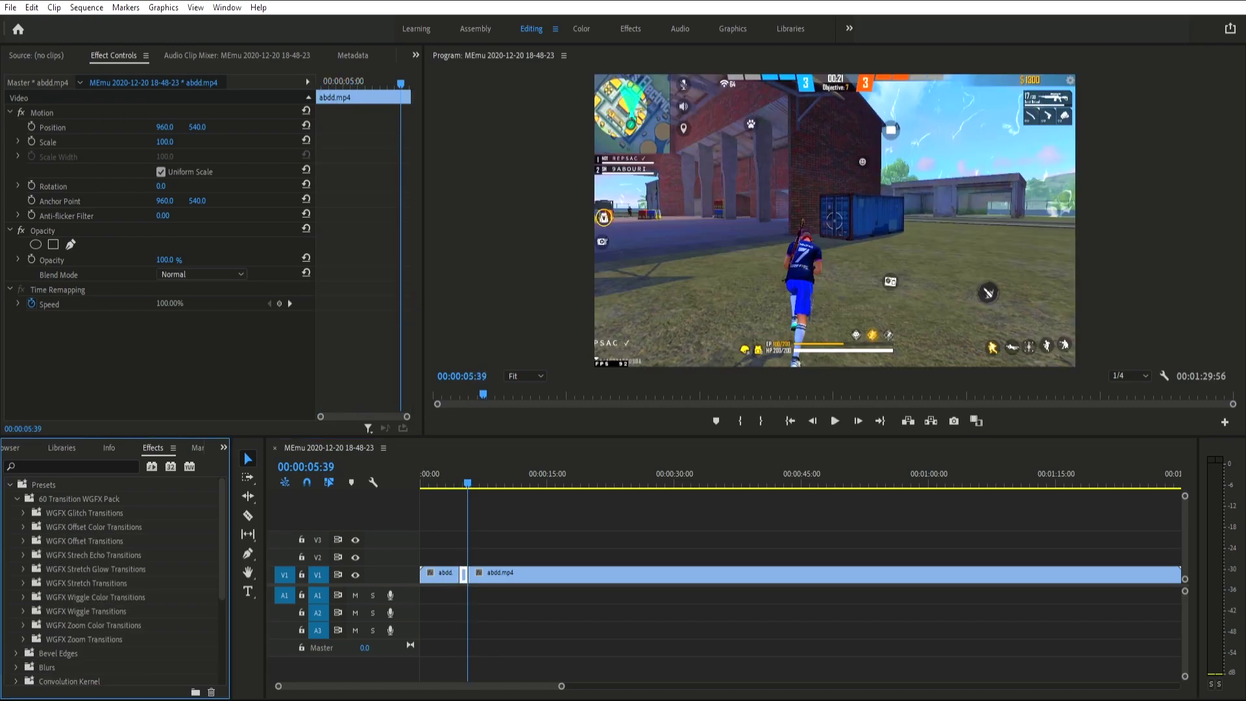
left_click(24, 527)
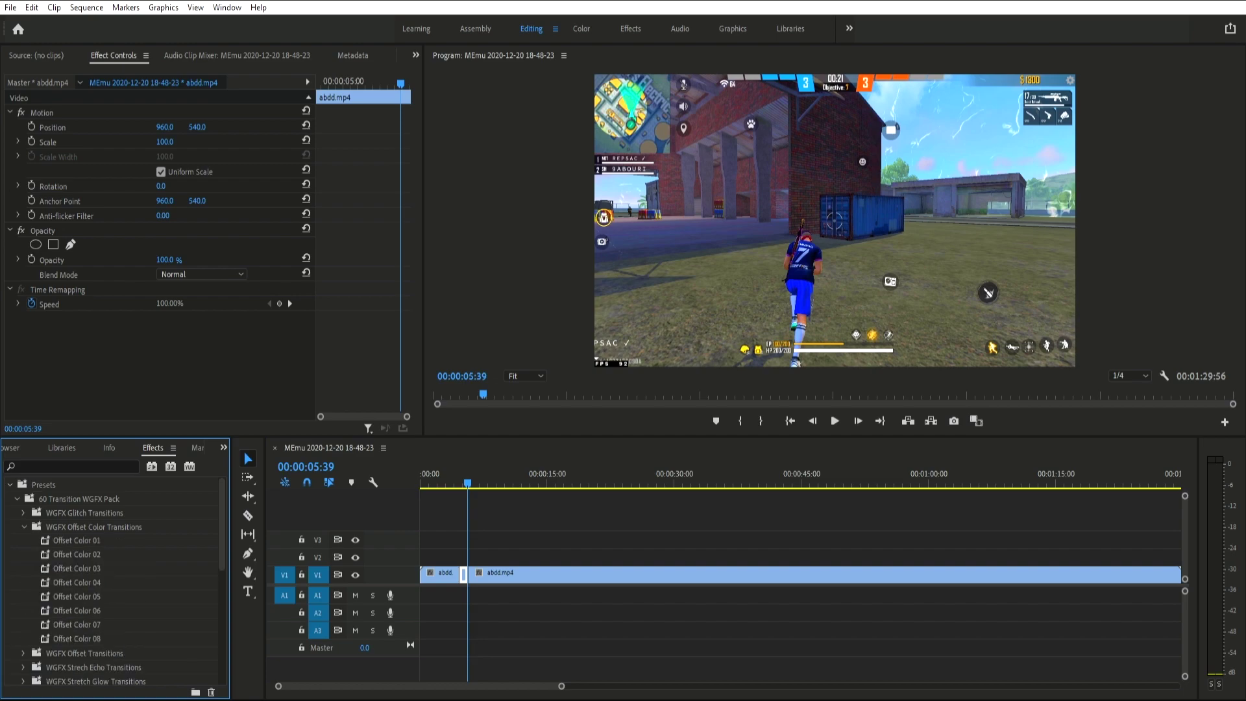
left_click(77, 540)
left_click_drag(77, 540, 442, 575)
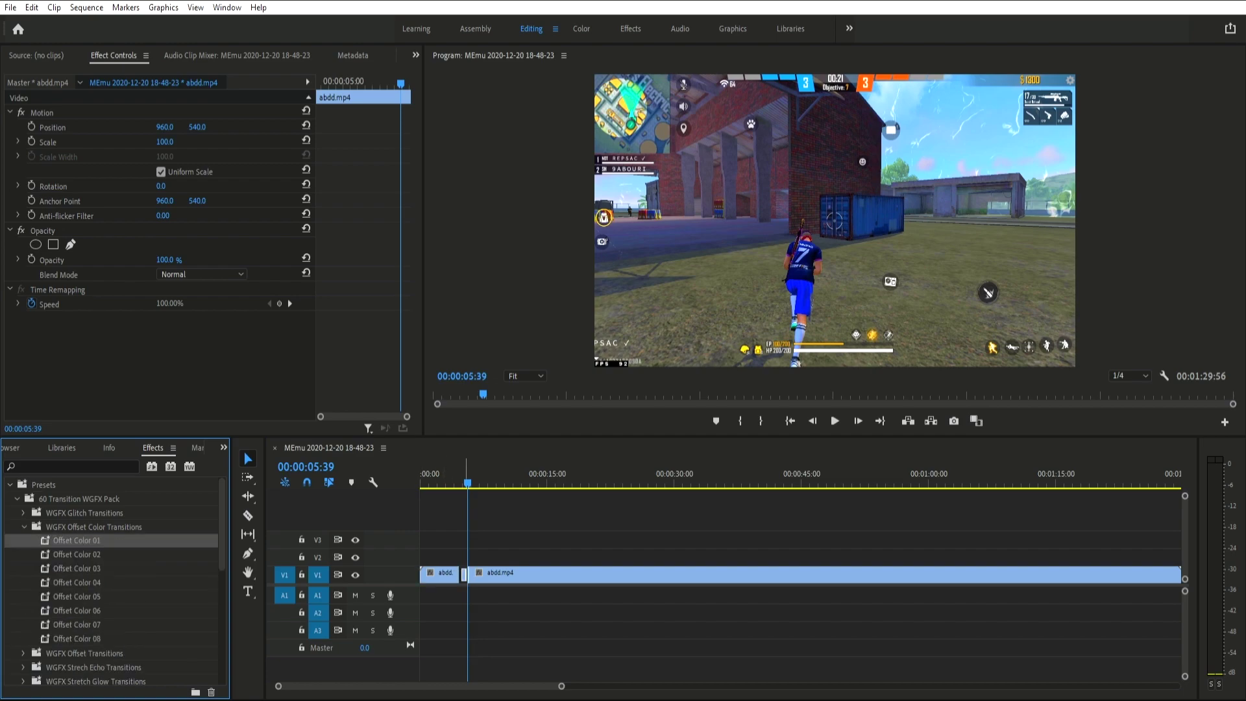
left_click(457, 479)
key("space")
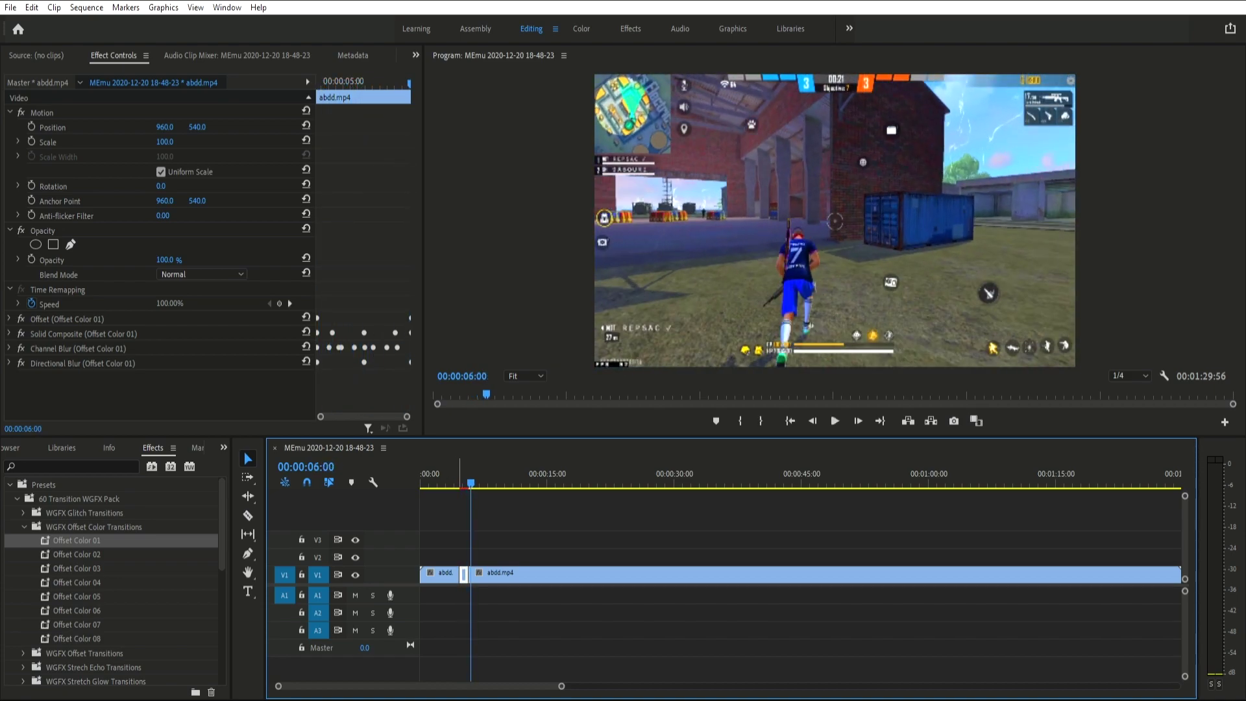
key("space")
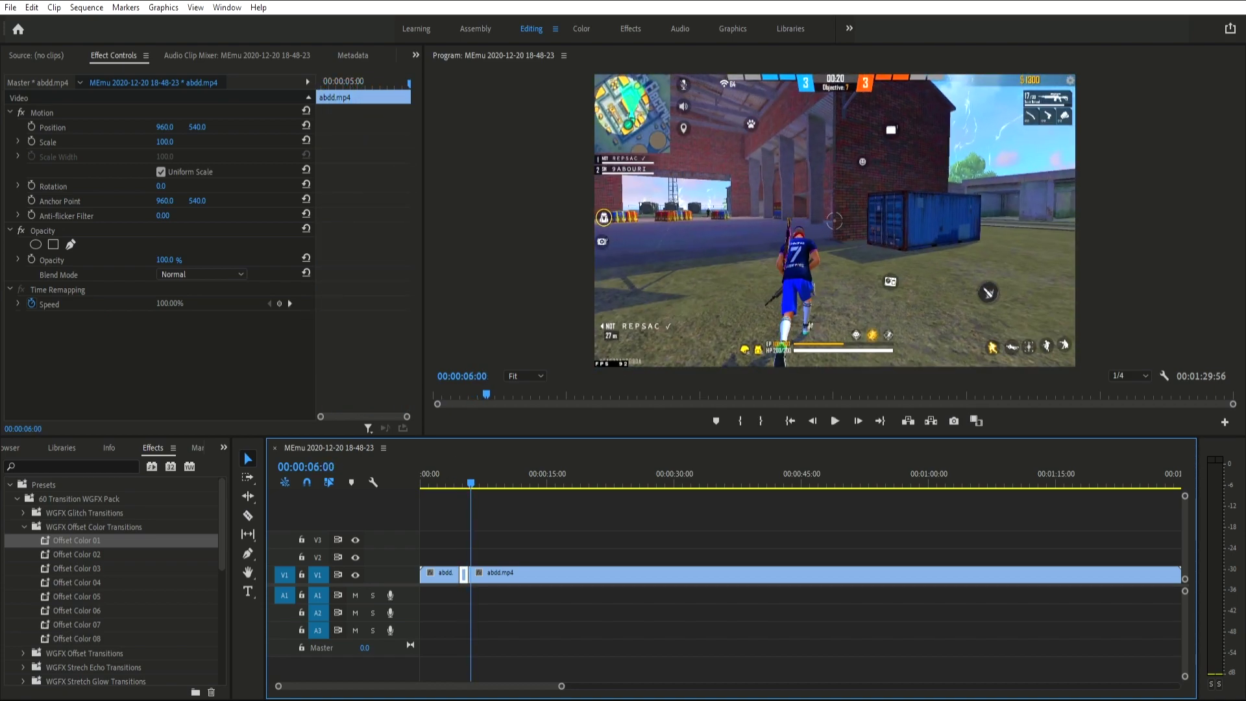
Apply Offset Color 02 to the clip and preview it from 00:00:03:41.
left_click(77, 554)
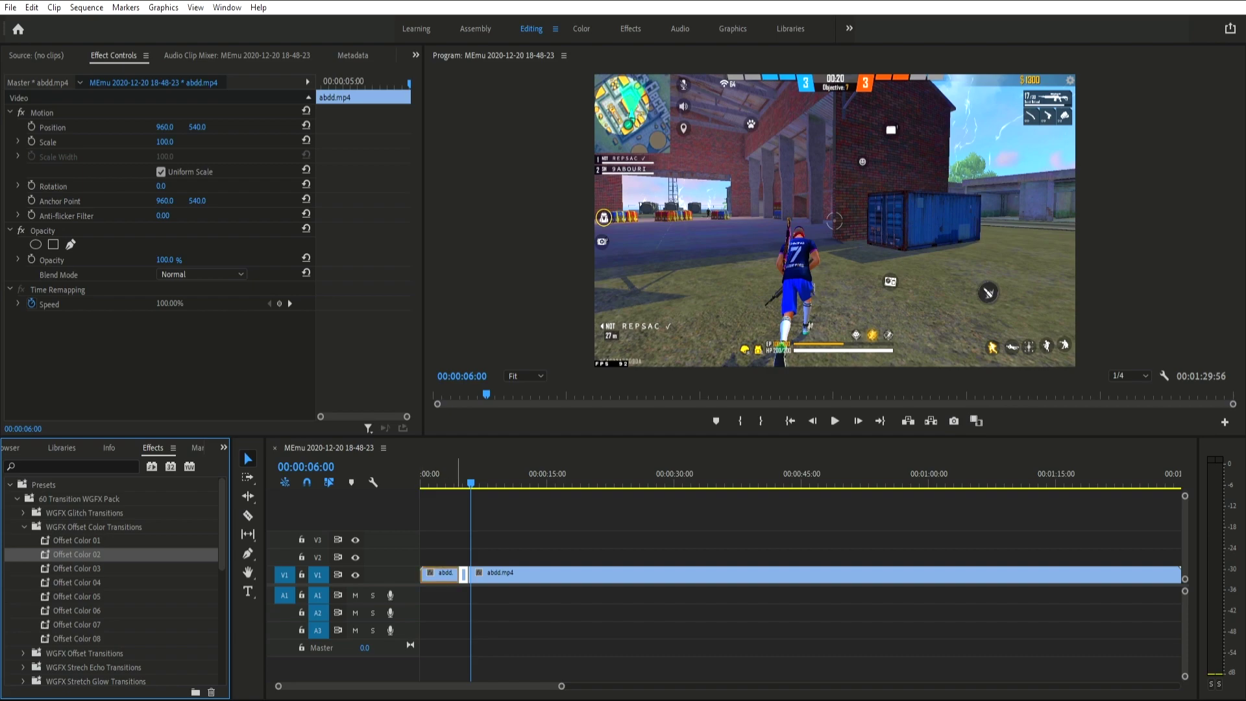
left_click_drag(77, 554, 447, 573)
left_click(467, 483)
left_click(460, 483)
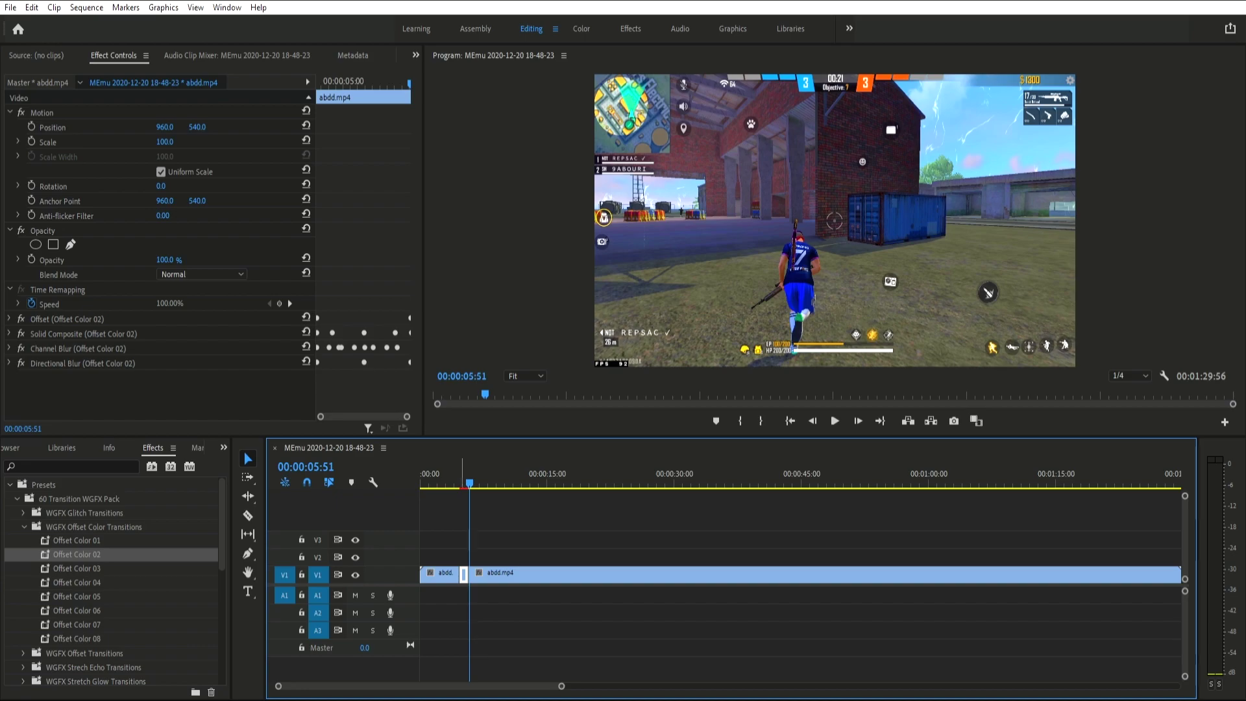
key("space")
left_click_drag(469, 483, 451, 483)
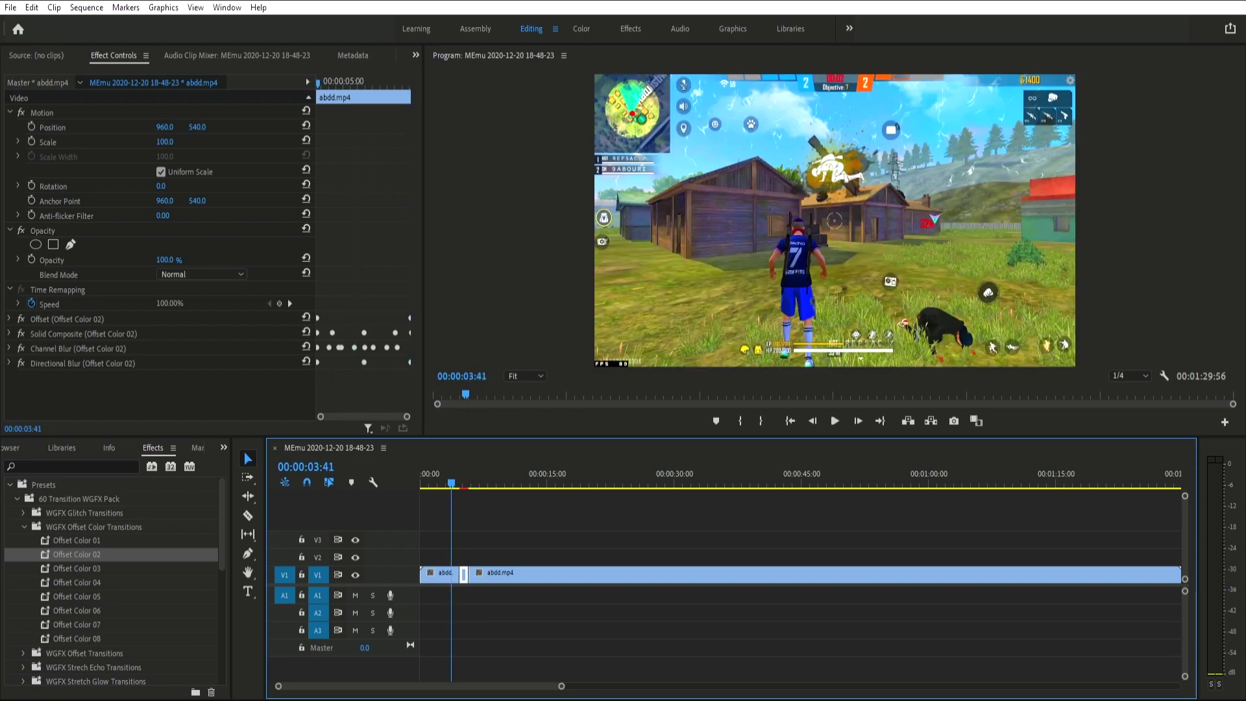
key("space")
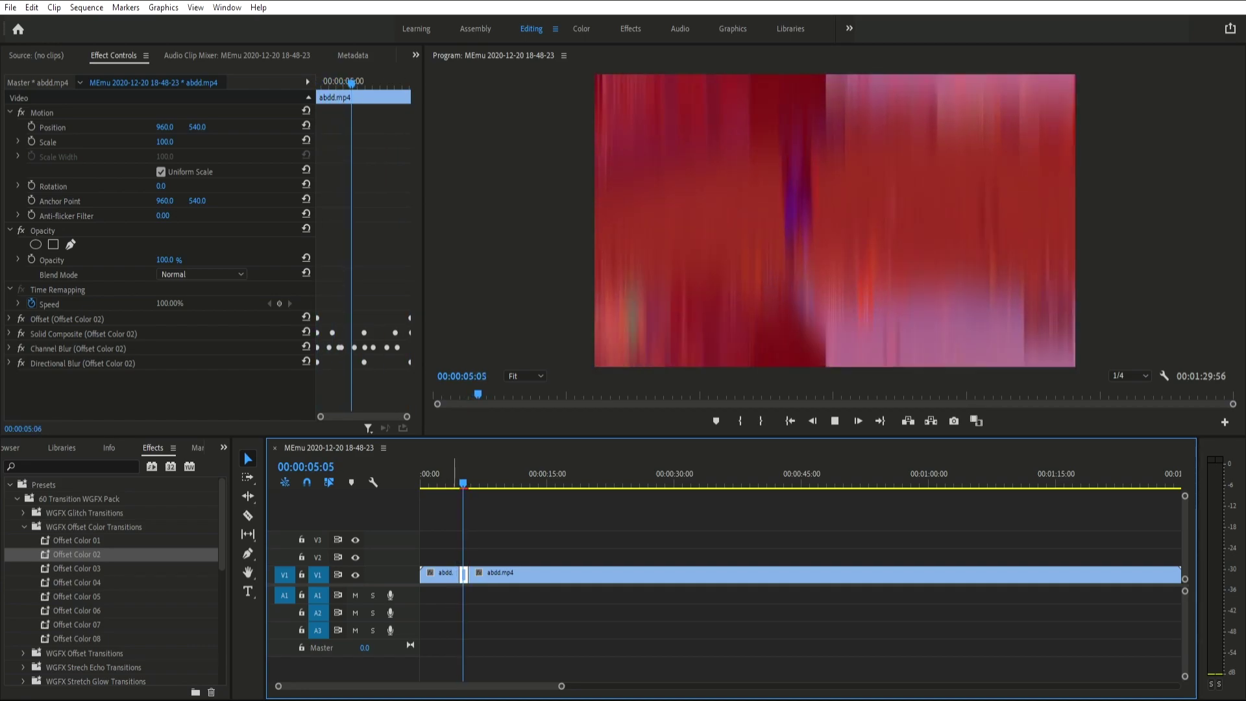
key("space")
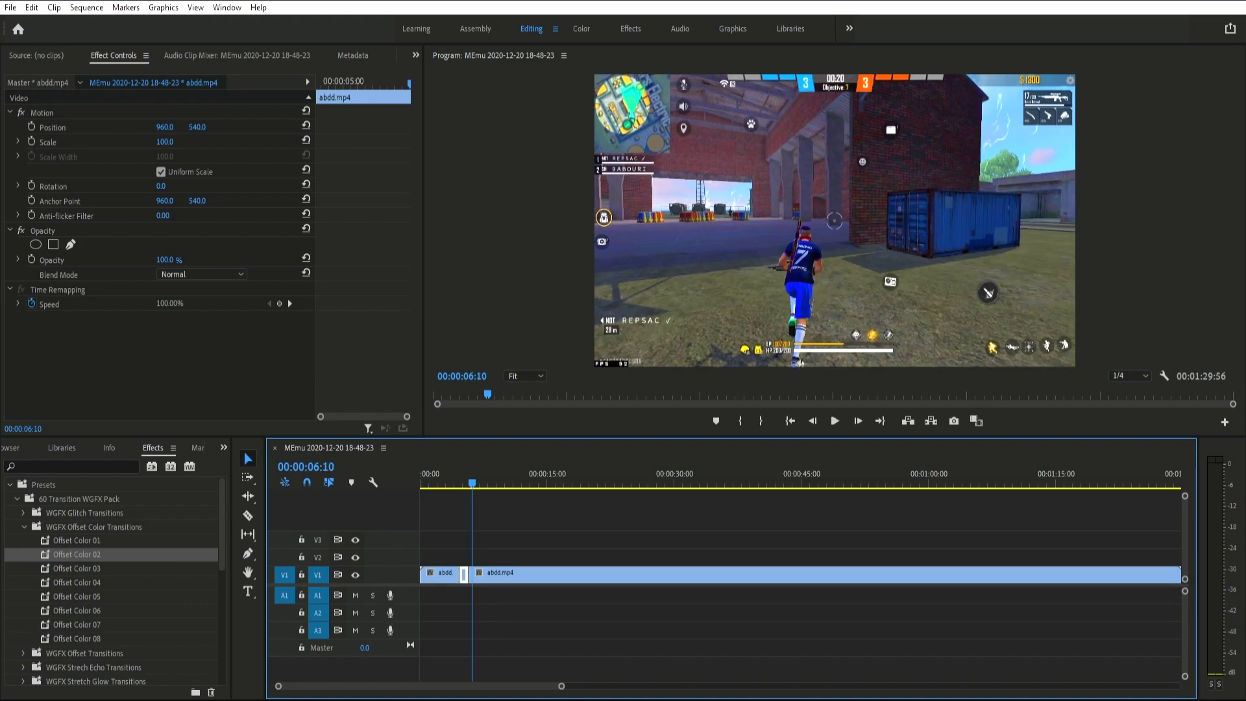
Apply Offset Color 03 to the clip and preview it from about 00:00:03:59.
left_click(77, 567)
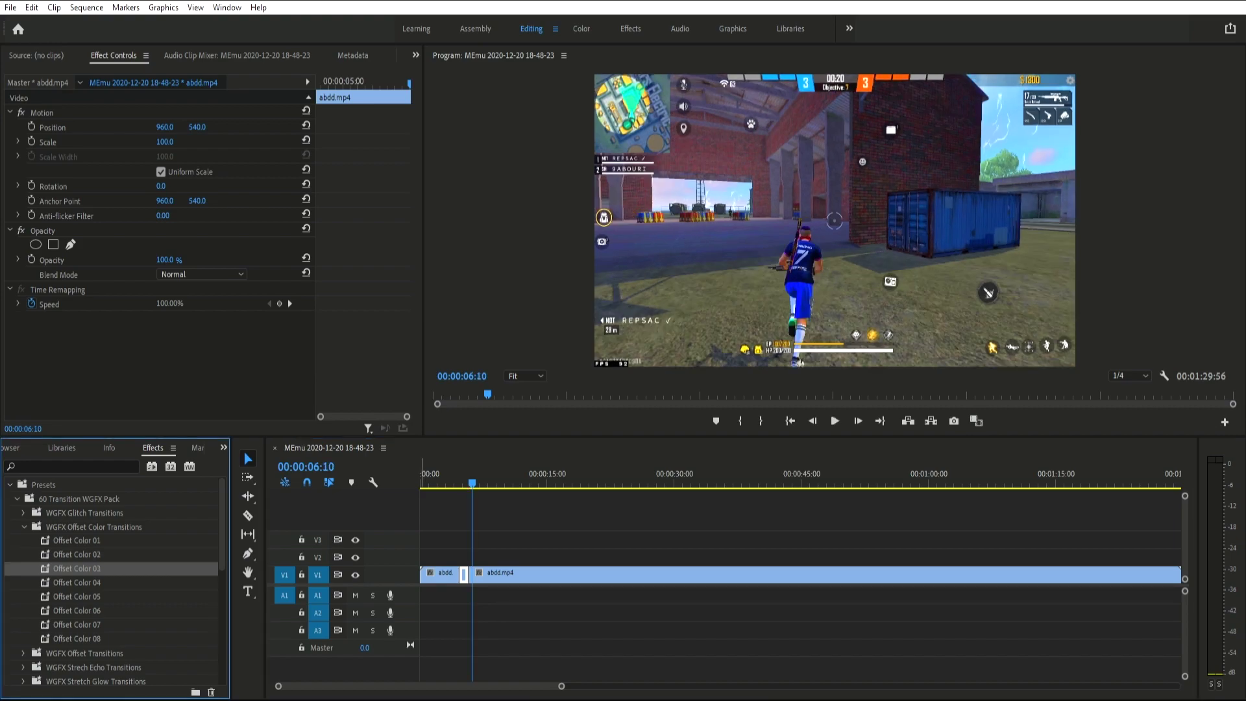
left_click_drag(76, 568, 442, 573)
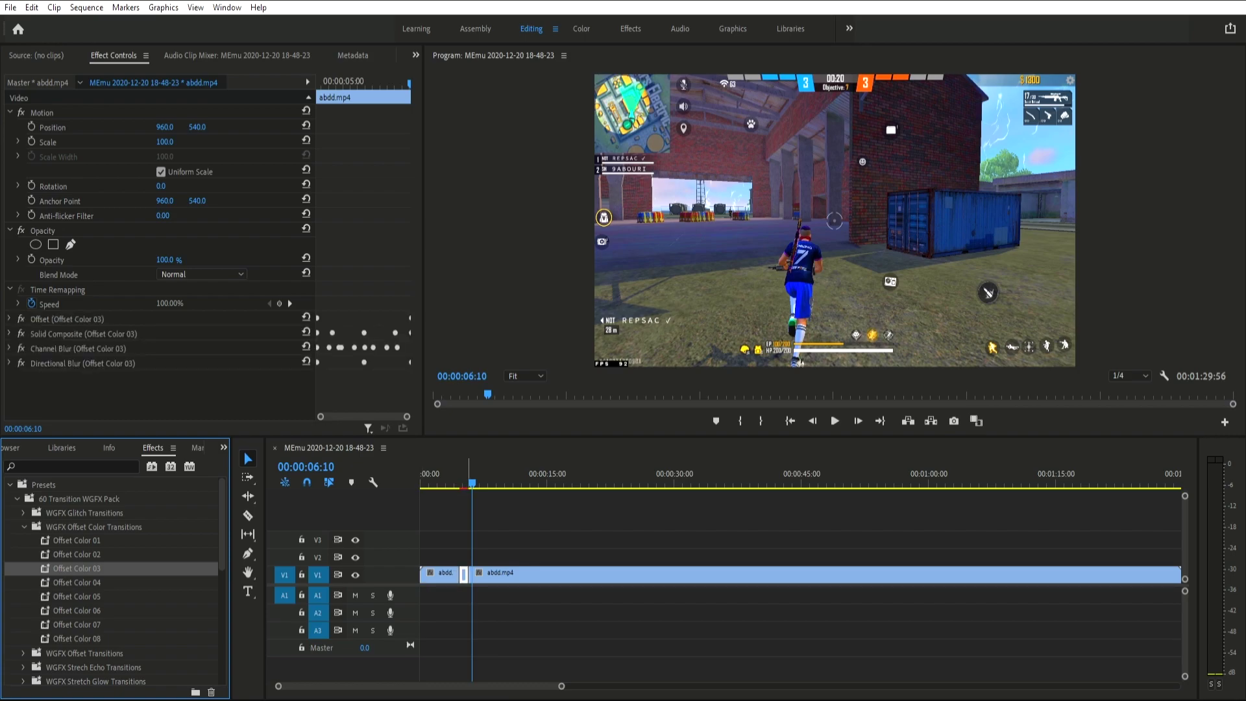
left_click_drag(472, 484, 453, 483)
key("space")
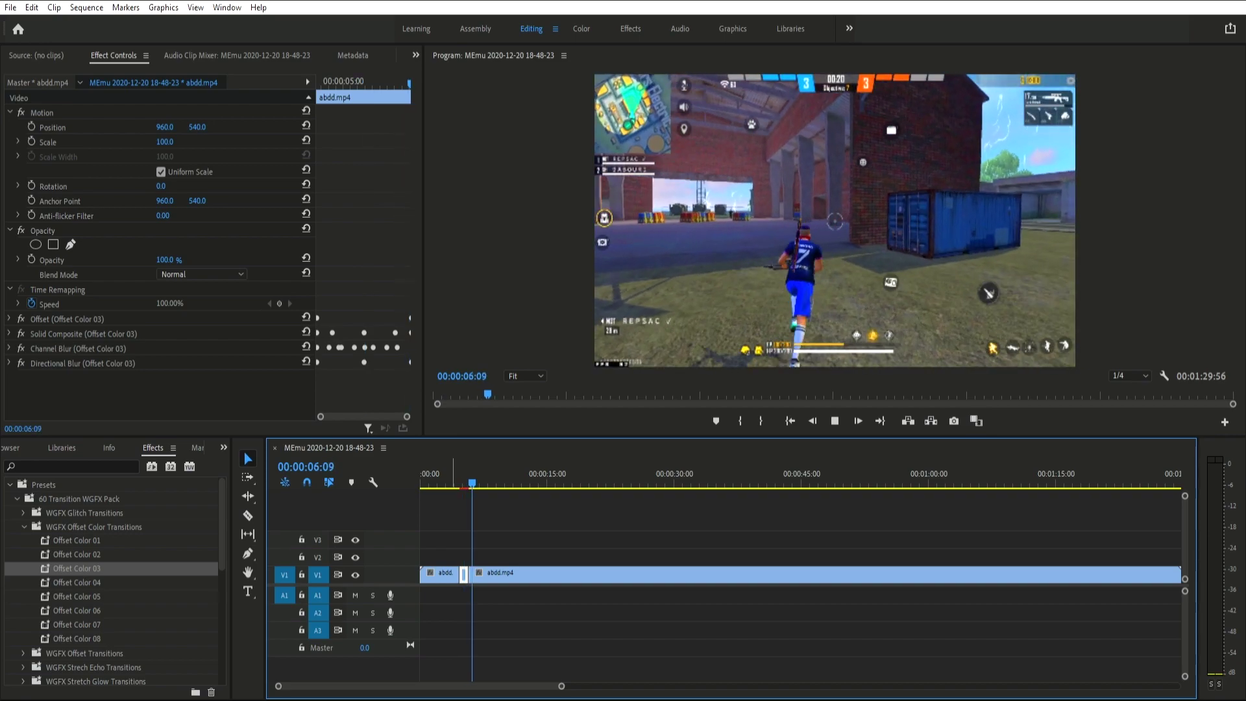
key("space")
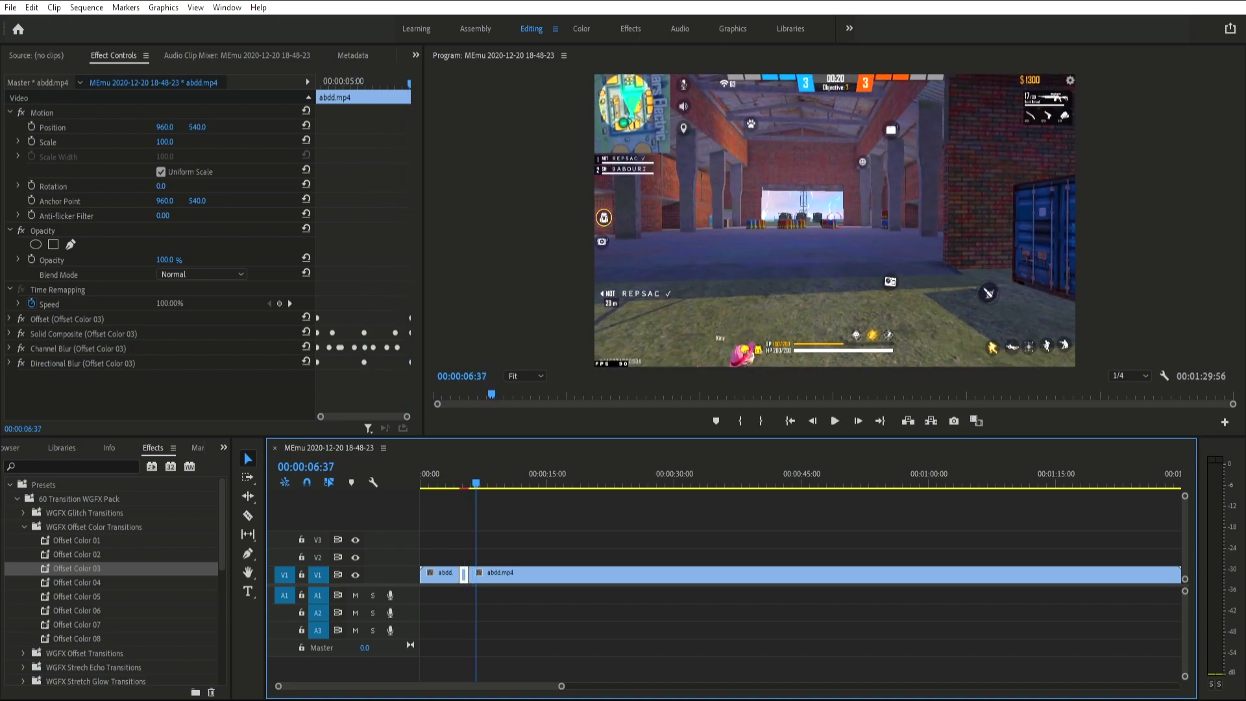
Widen the Effect Controls panel, replay the transition, then undo Offset Color 03.
left_click_drag(423, 233, 534, 233)
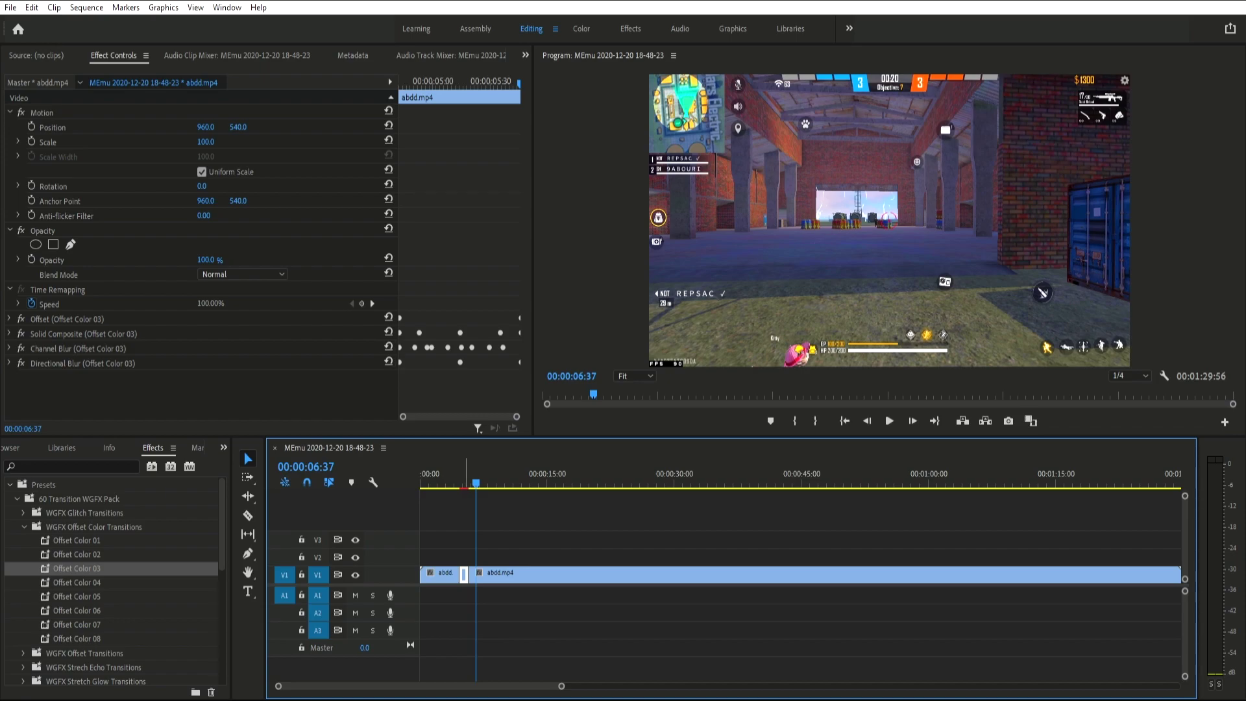
key("shift+k")
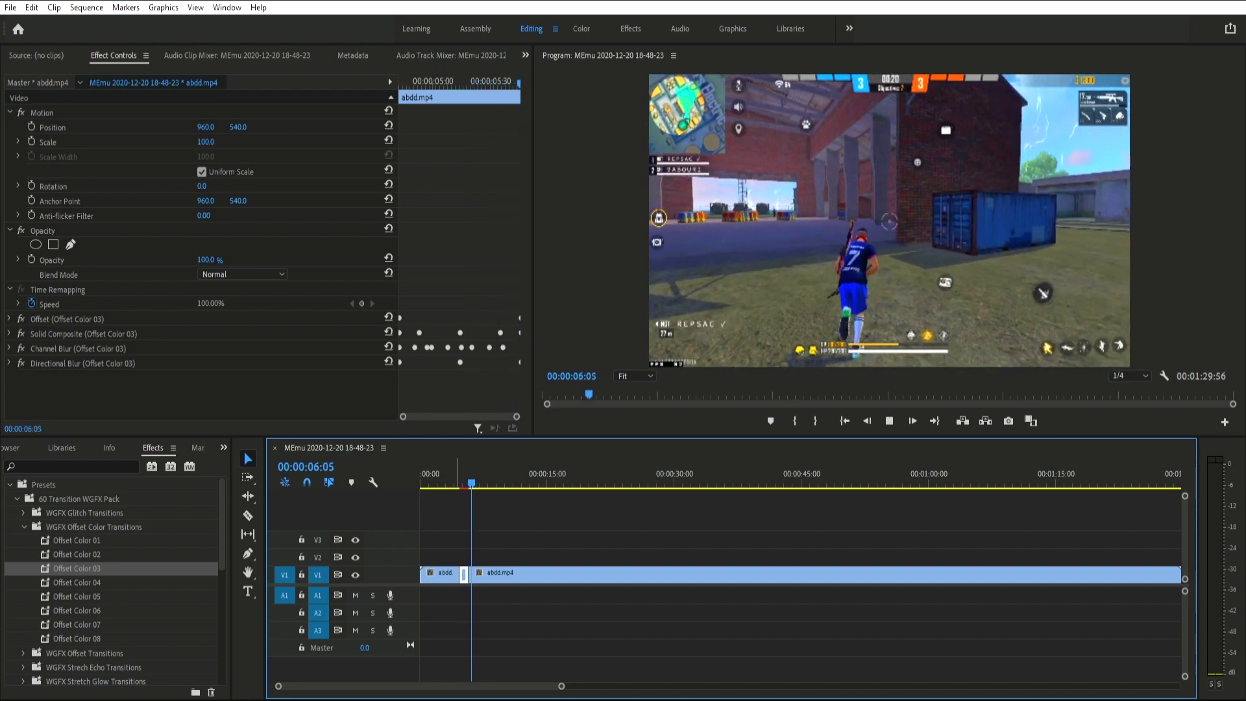
key("space")
key("ctrl+z")
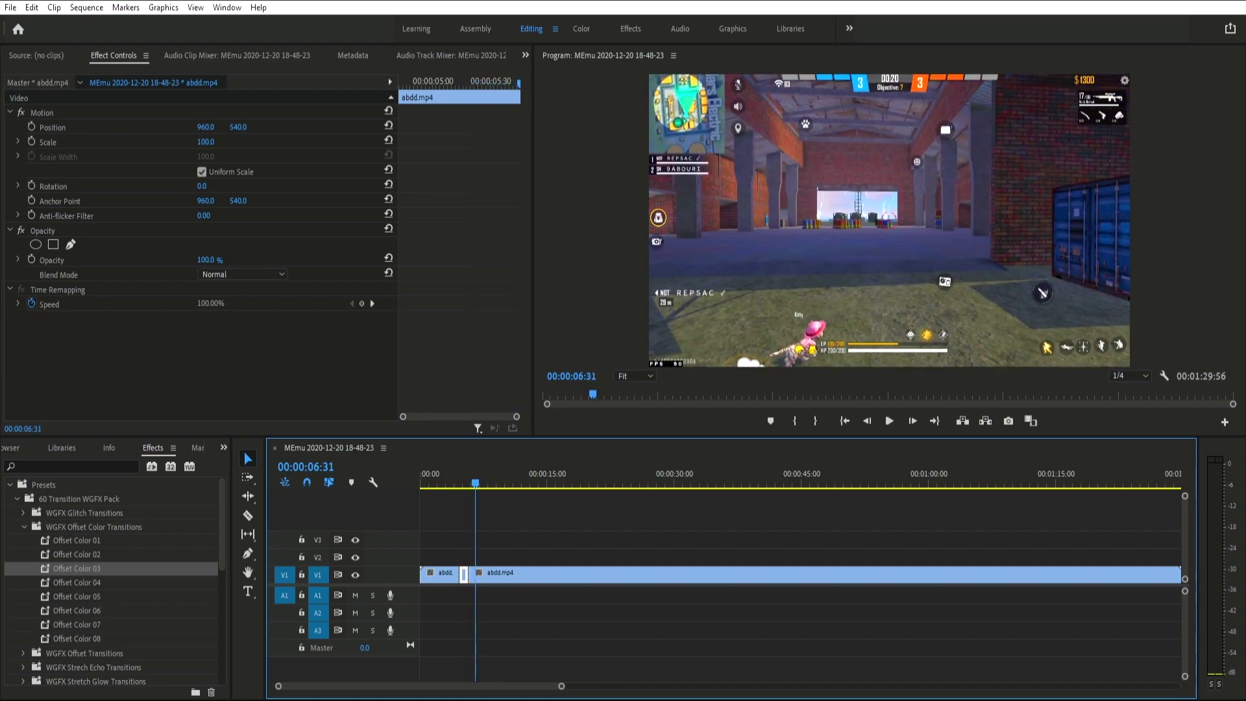
Apply Offset Color 04 to the clip and preview the transition.
left_click(77, 582)
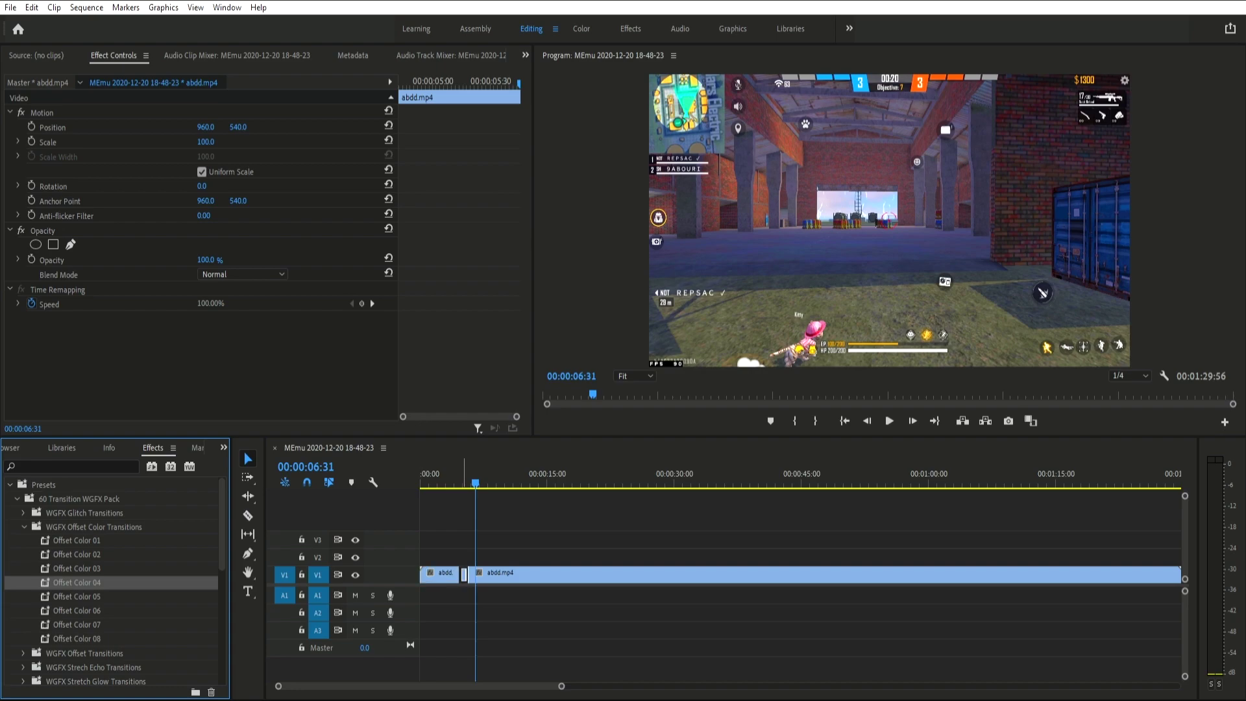
left_click_drag(76, 582, 500, 572)
left_click(455, 484)
key("space")
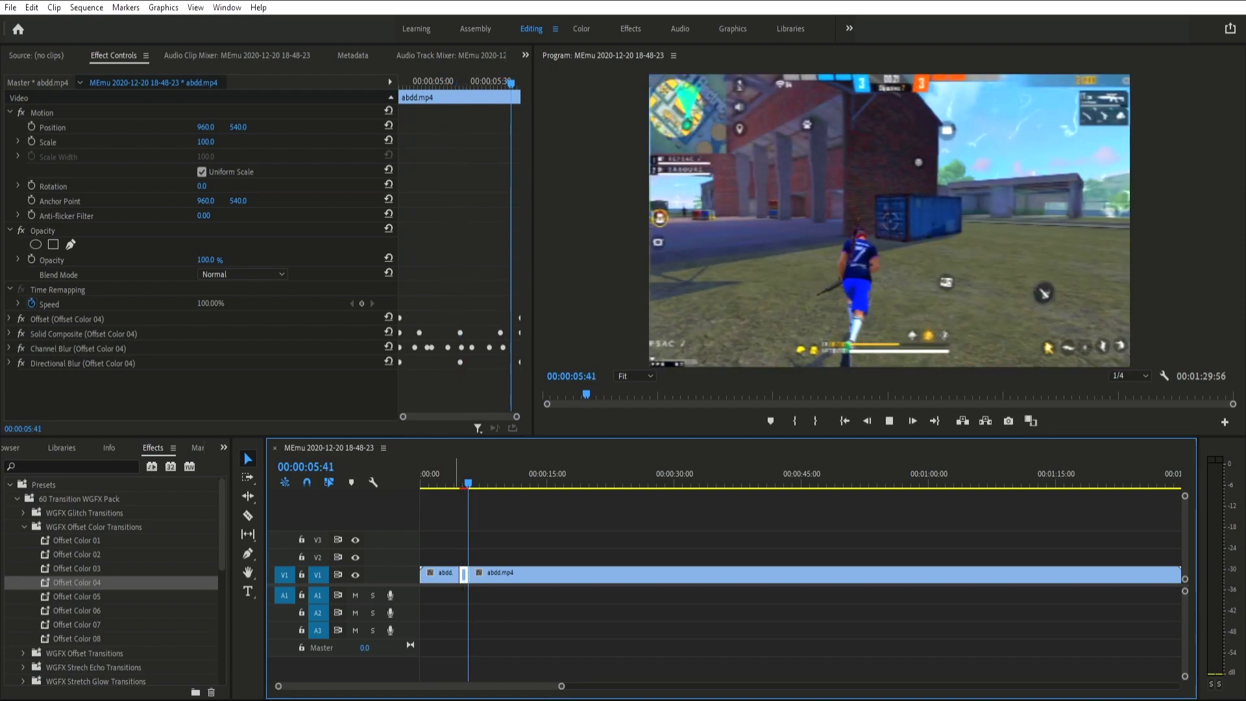
key("space")
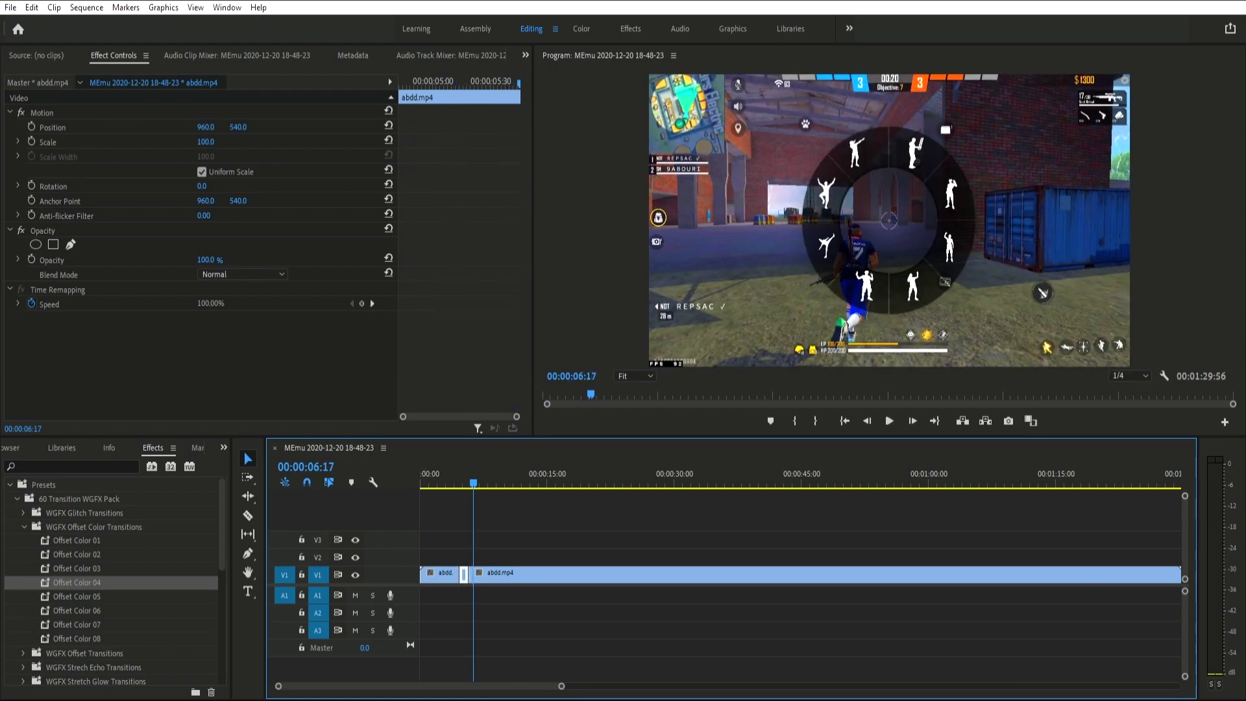
Apply WGFX Offset 01 from WGFX Offset Transitions to the short clip and preview it.
scroll(114, 581, "down", 1)
left_click(25, 513)
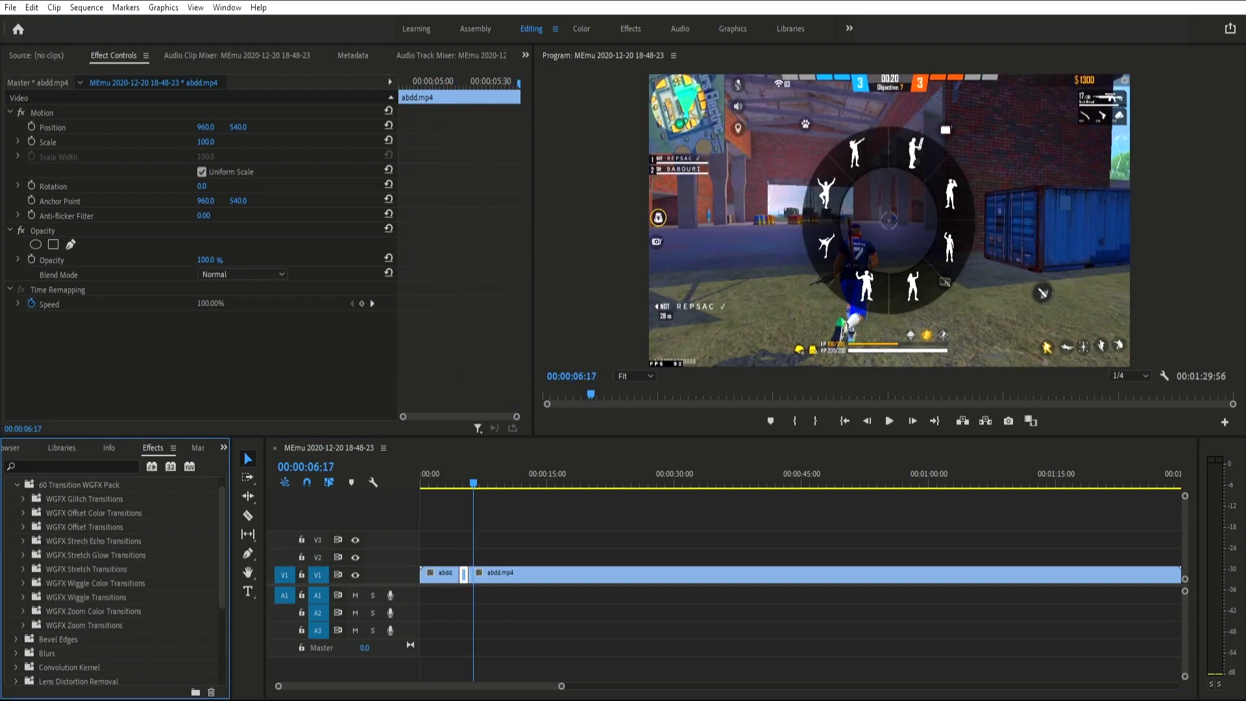
left_click(23, 527)
left_click(77, 540)
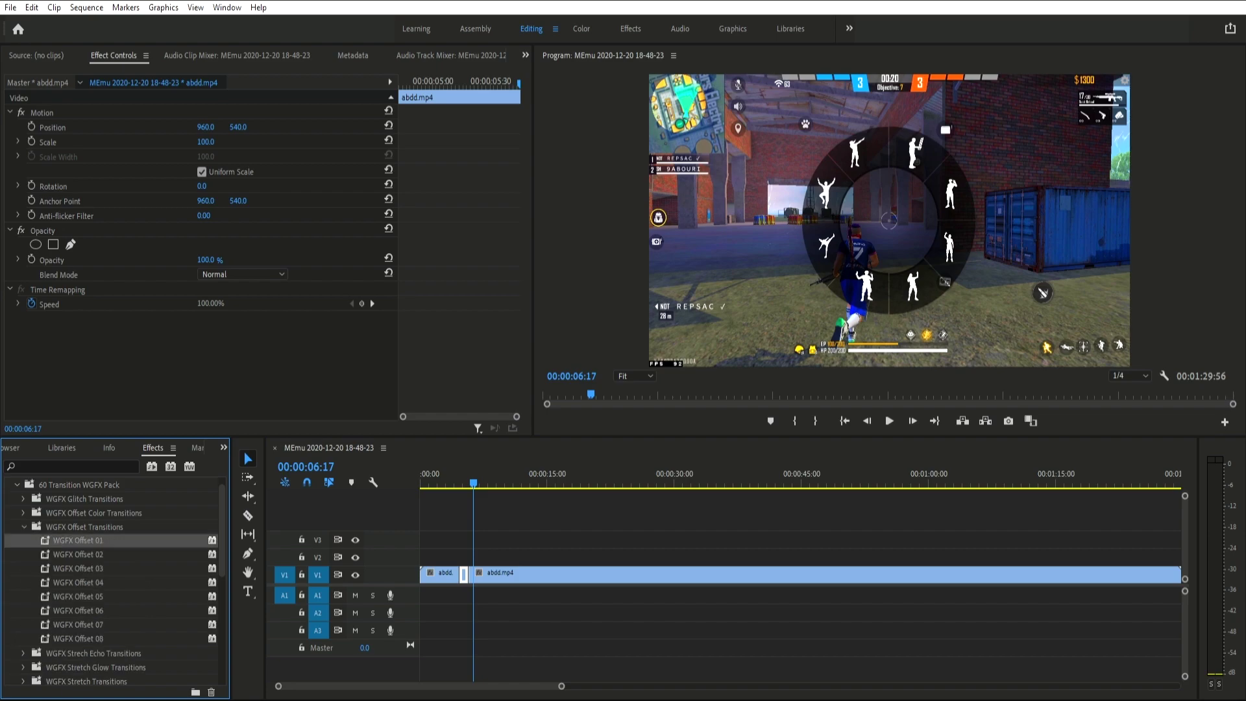
left_click_drag(78, 539, 464, 572)
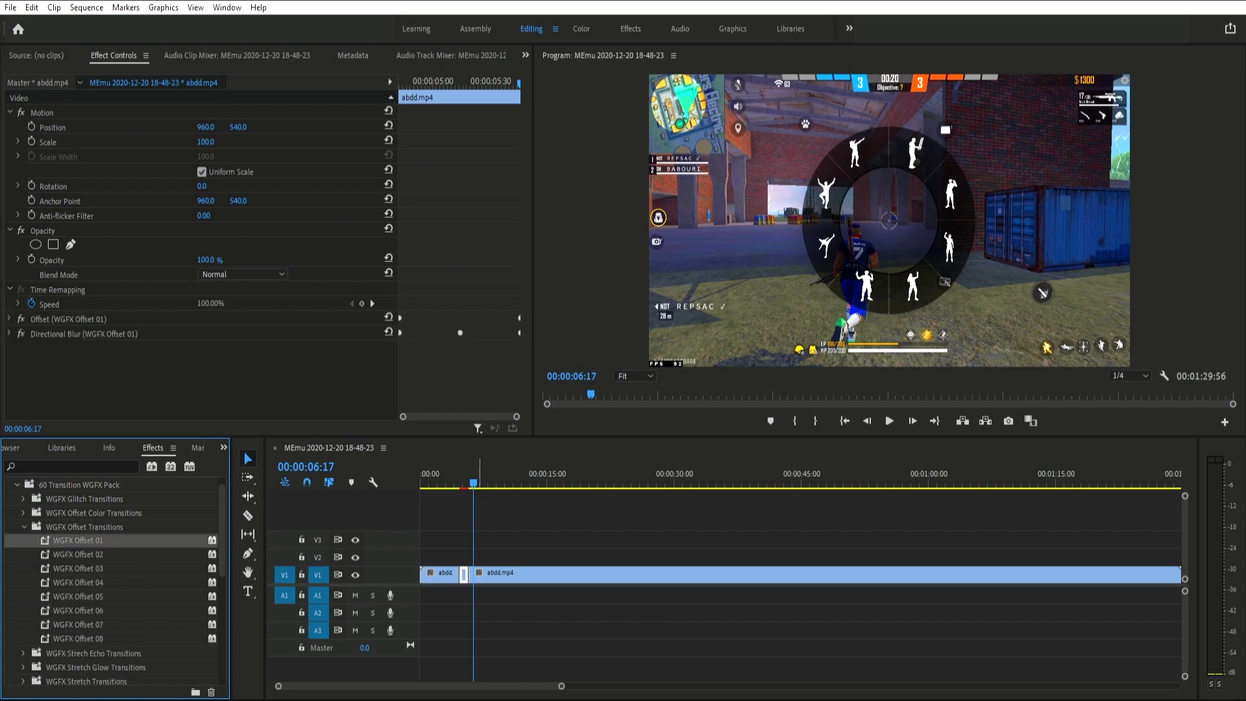
left_click(454, 483)
key("space")
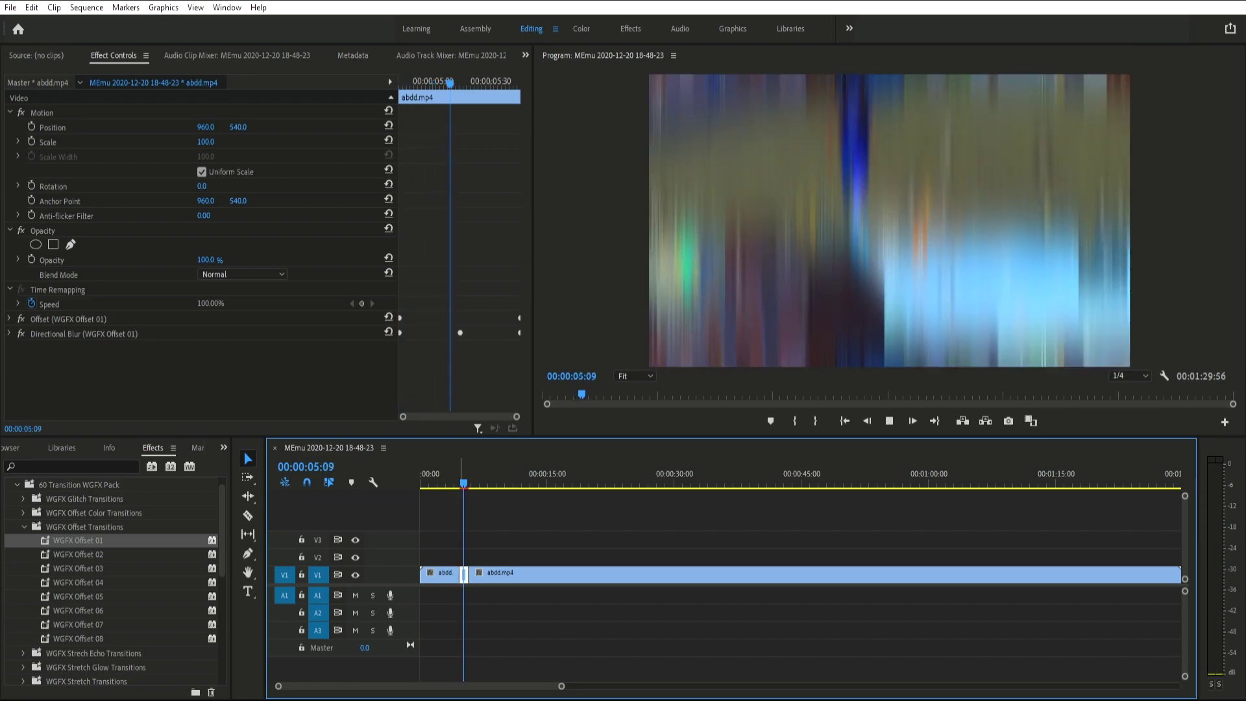
key("space")
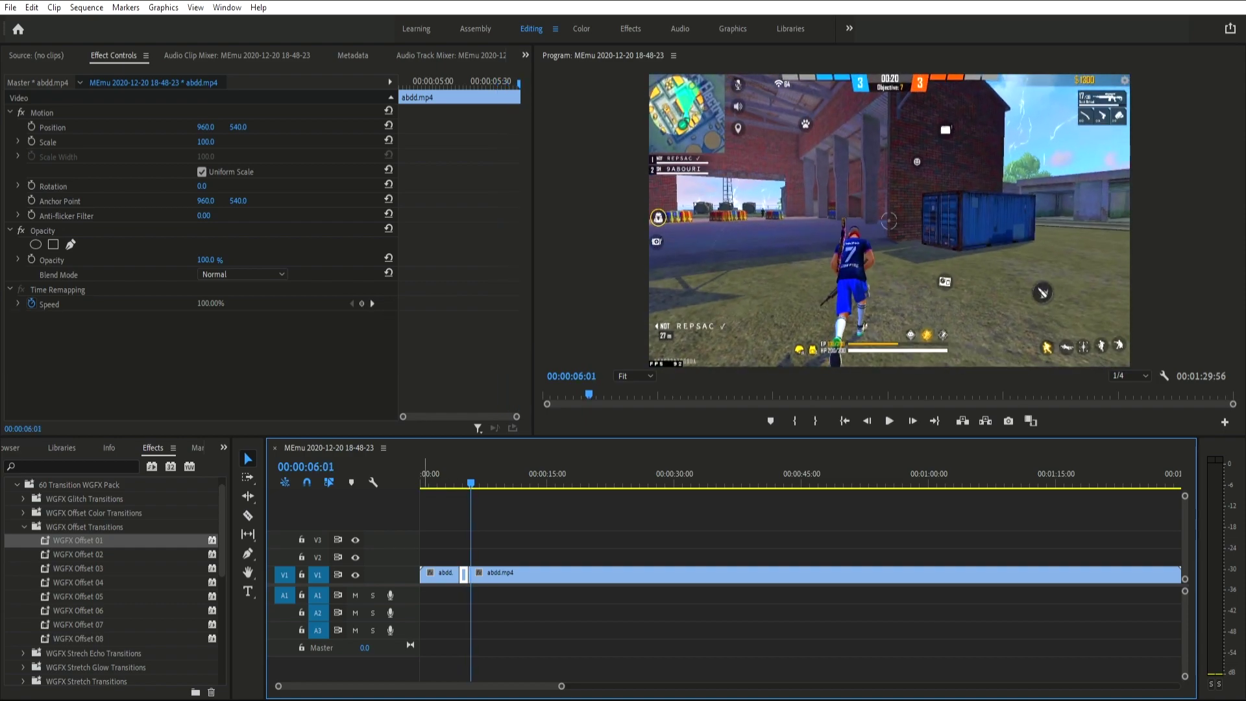
Apply WGFX Strech Echo 02 Bottom to the clip and preview it from the 04:40 edit.
left_click(24, 527)
left_click(24, 540)
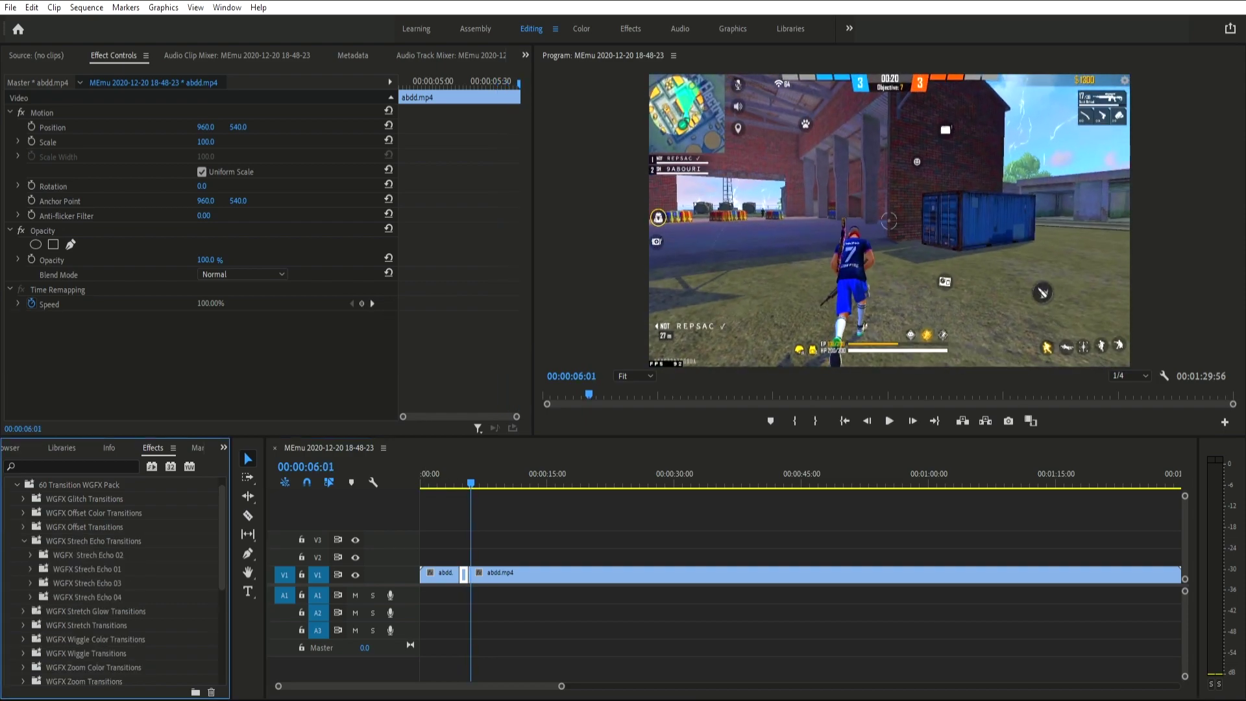
left_click(30, 555)
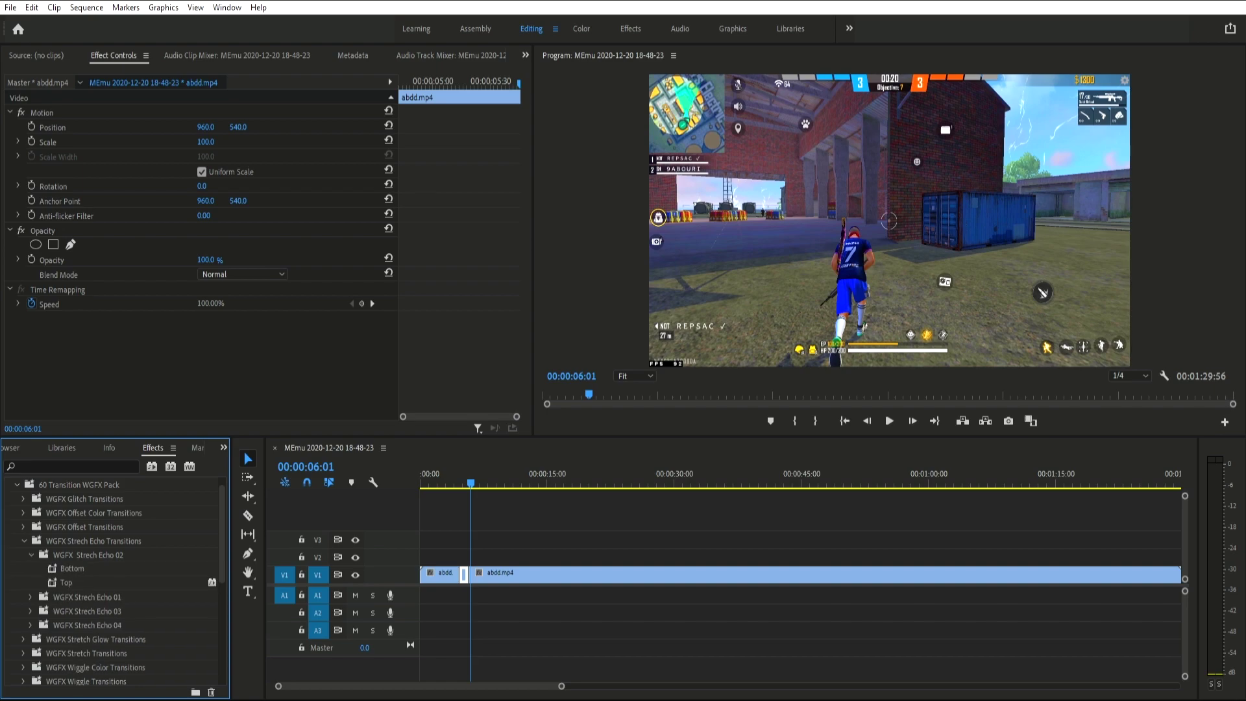
left_click(72, 569)
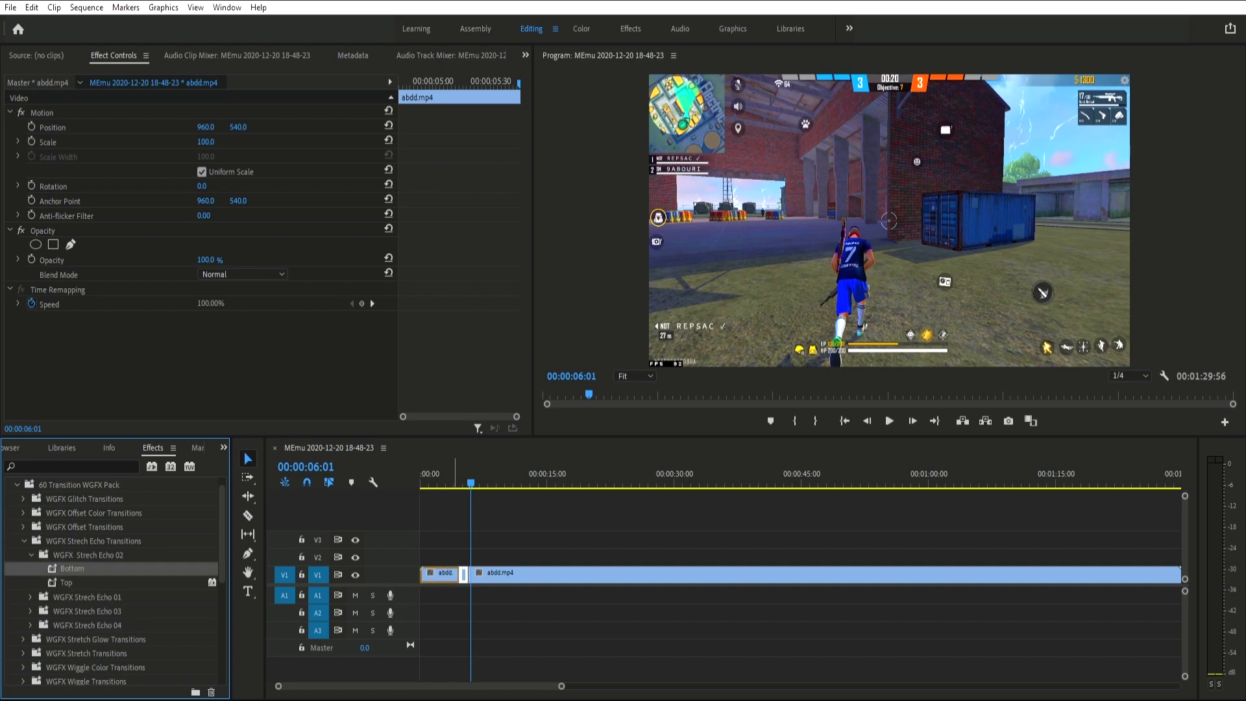
left_click_drag(72, 569, 442, 574)
left_click(459, 483)
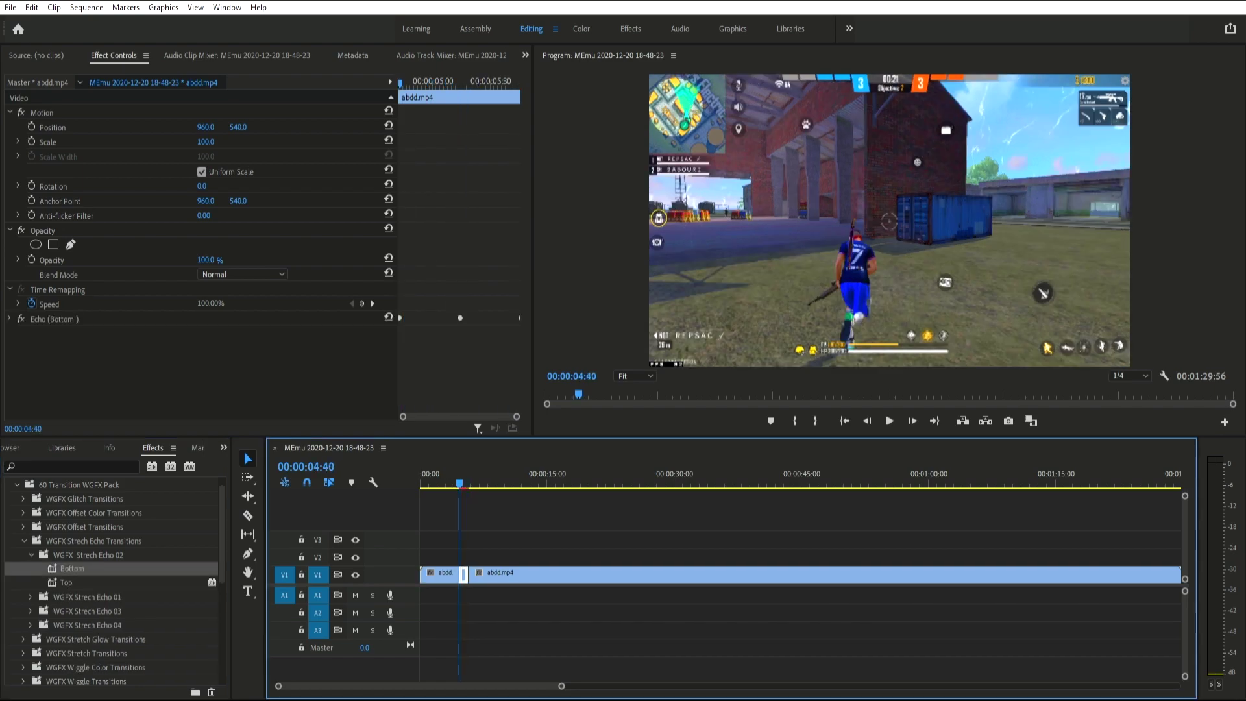
key("space")
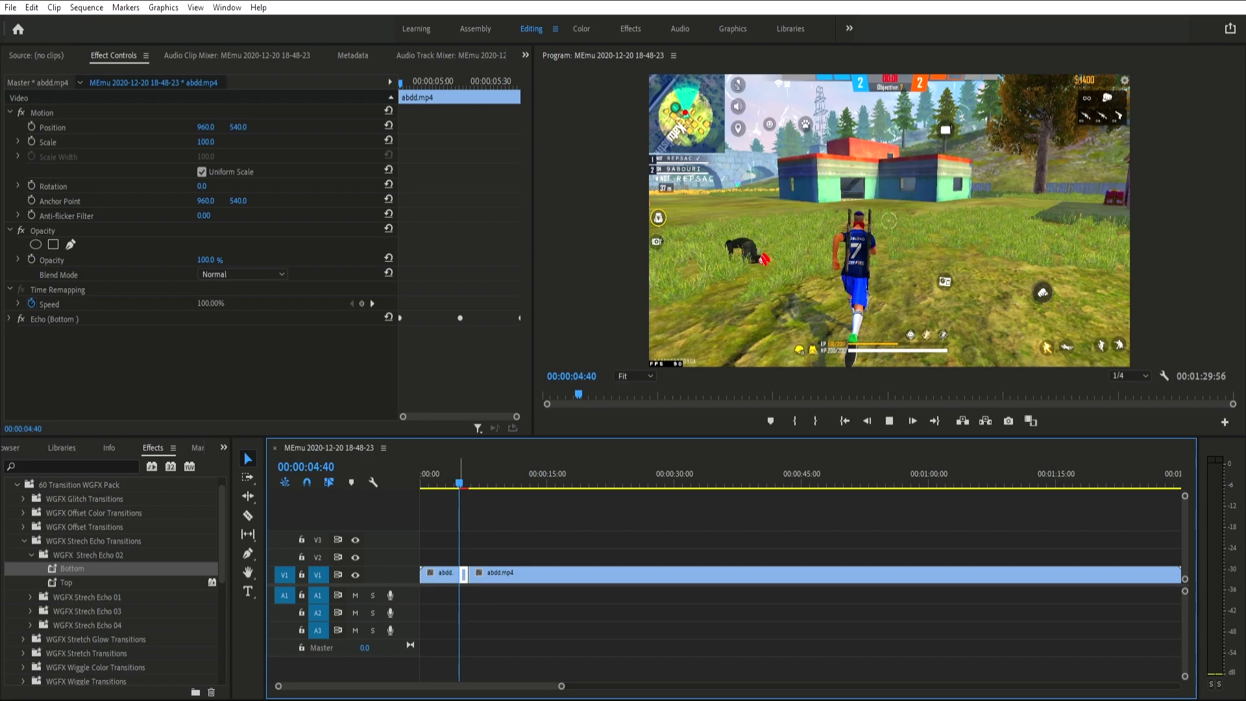
key("space")
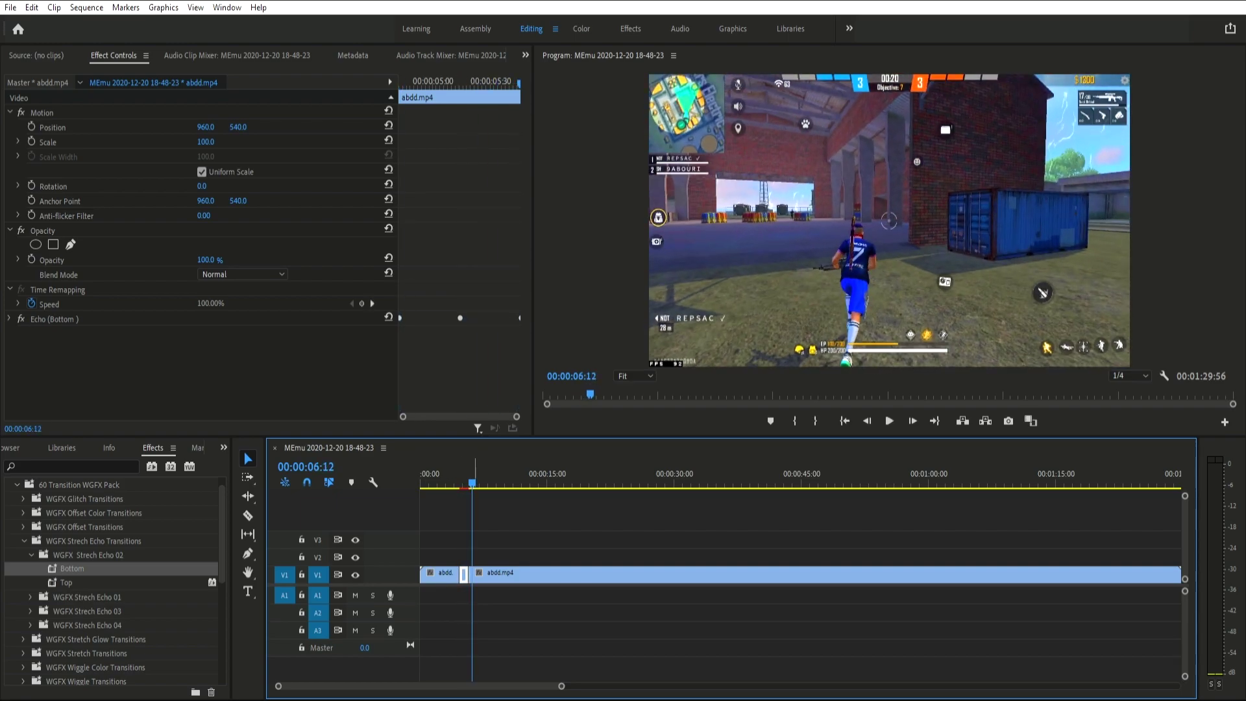
Zoom the timeline in, replay the echo transition from the edit point, then undo it.
key("Up")
key("equal")
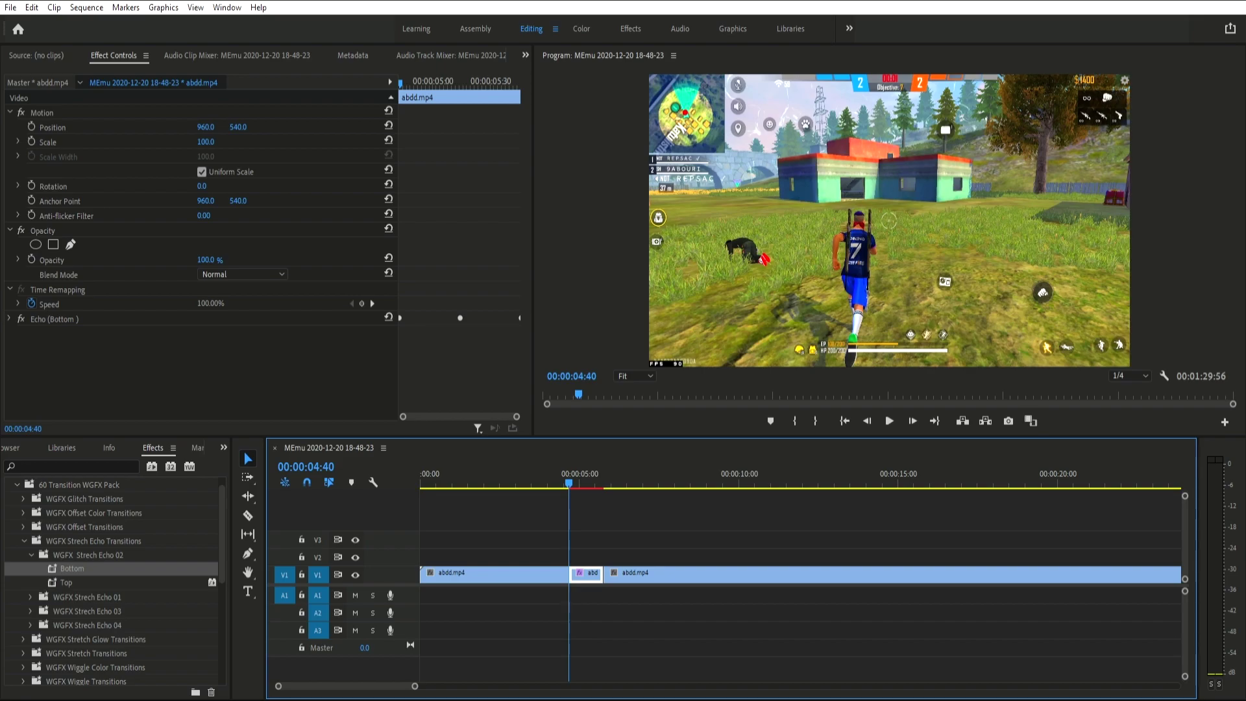
key("equal")
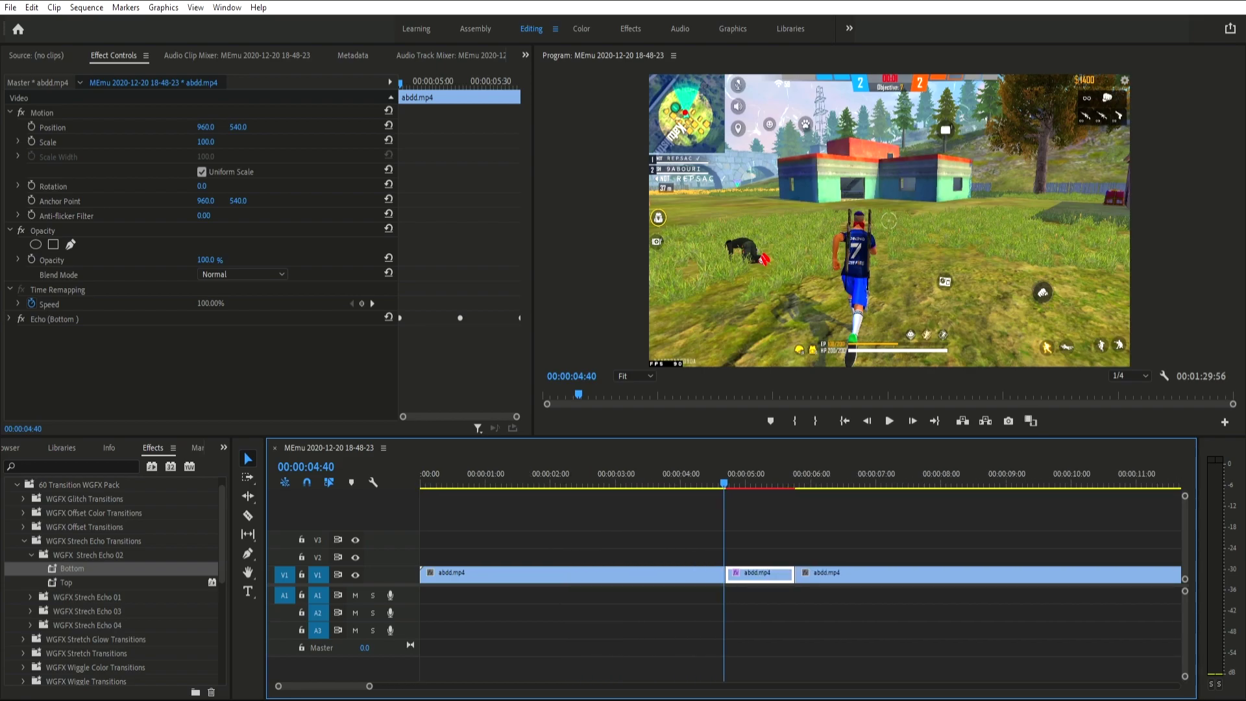
key("space")
key("space")
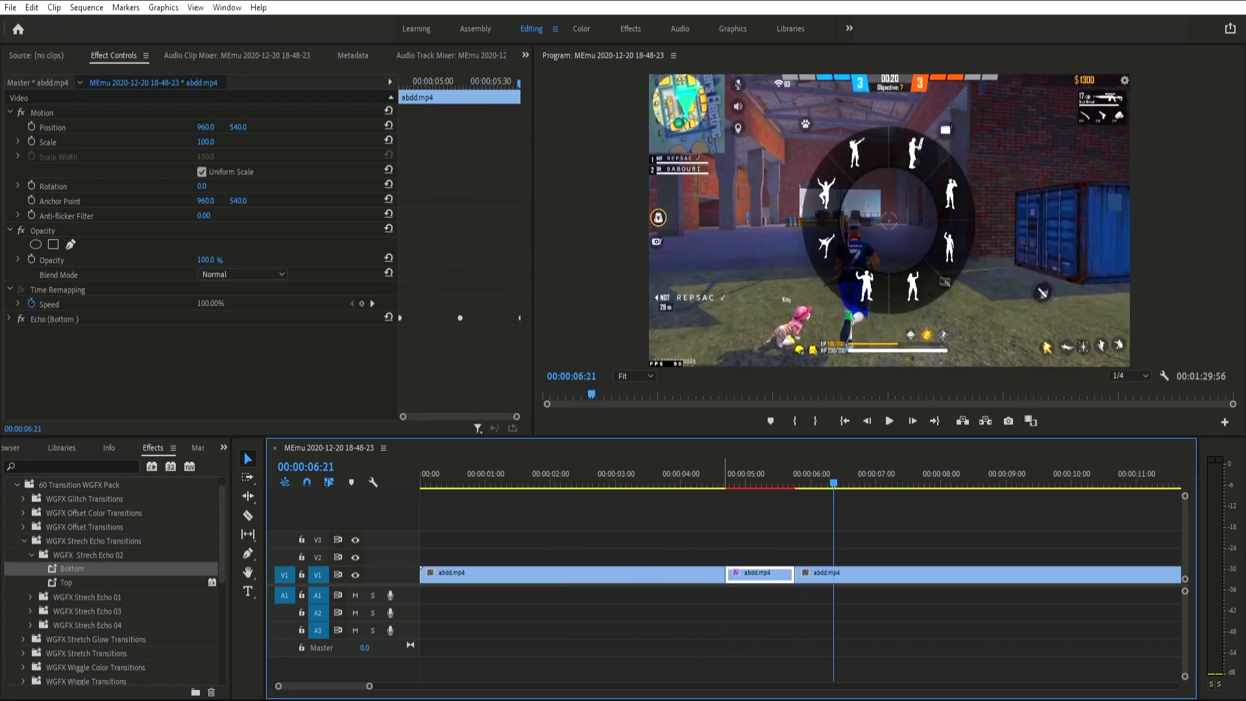
key("Up")
key("space")
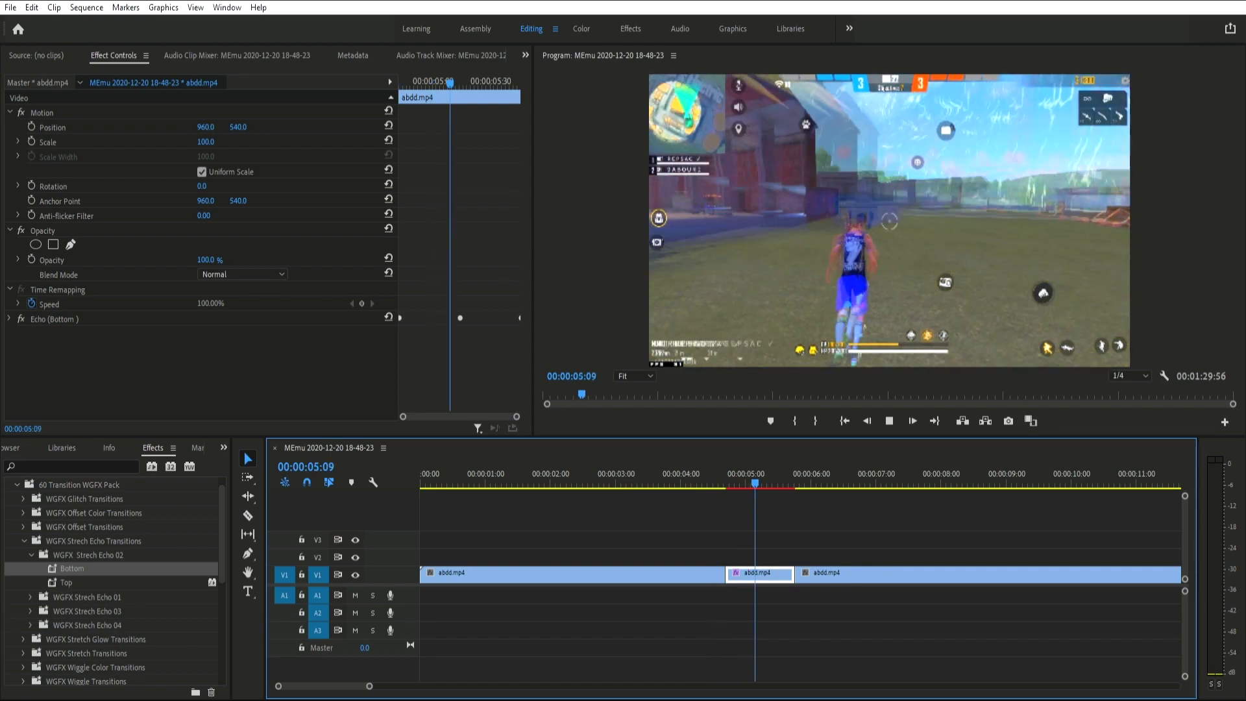
key("space")
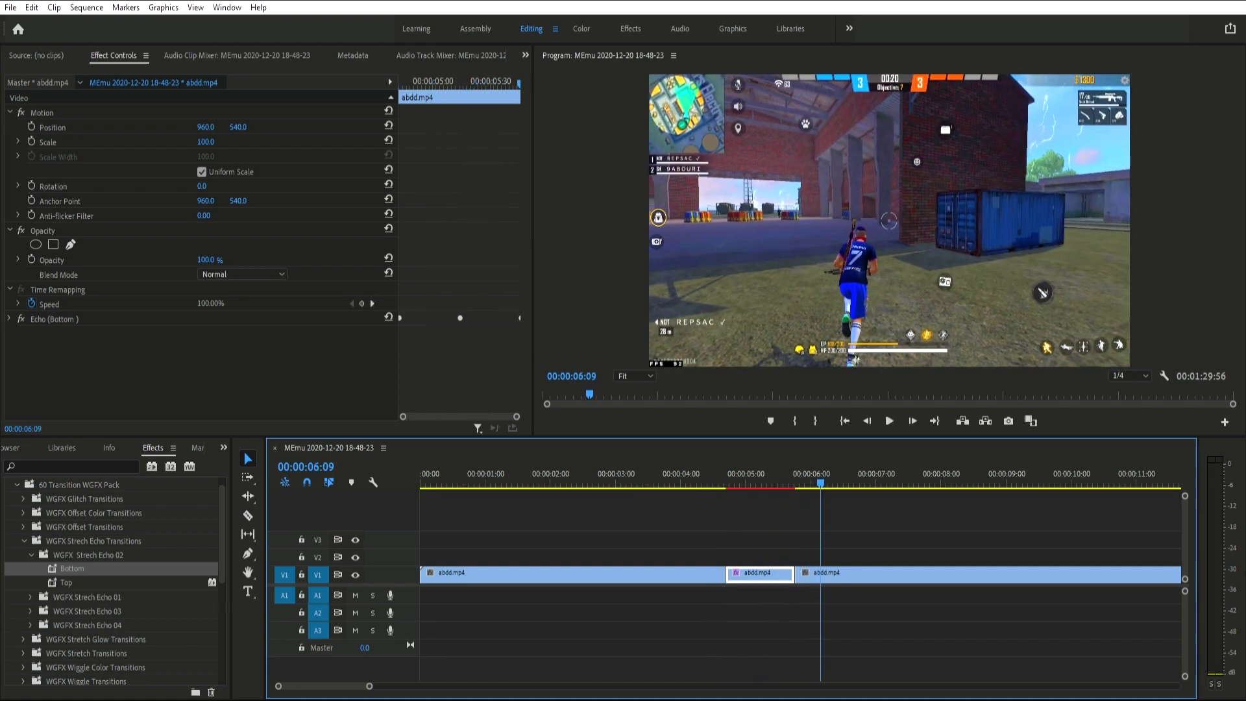
key("ctrl+z")
left_click(31, 555)
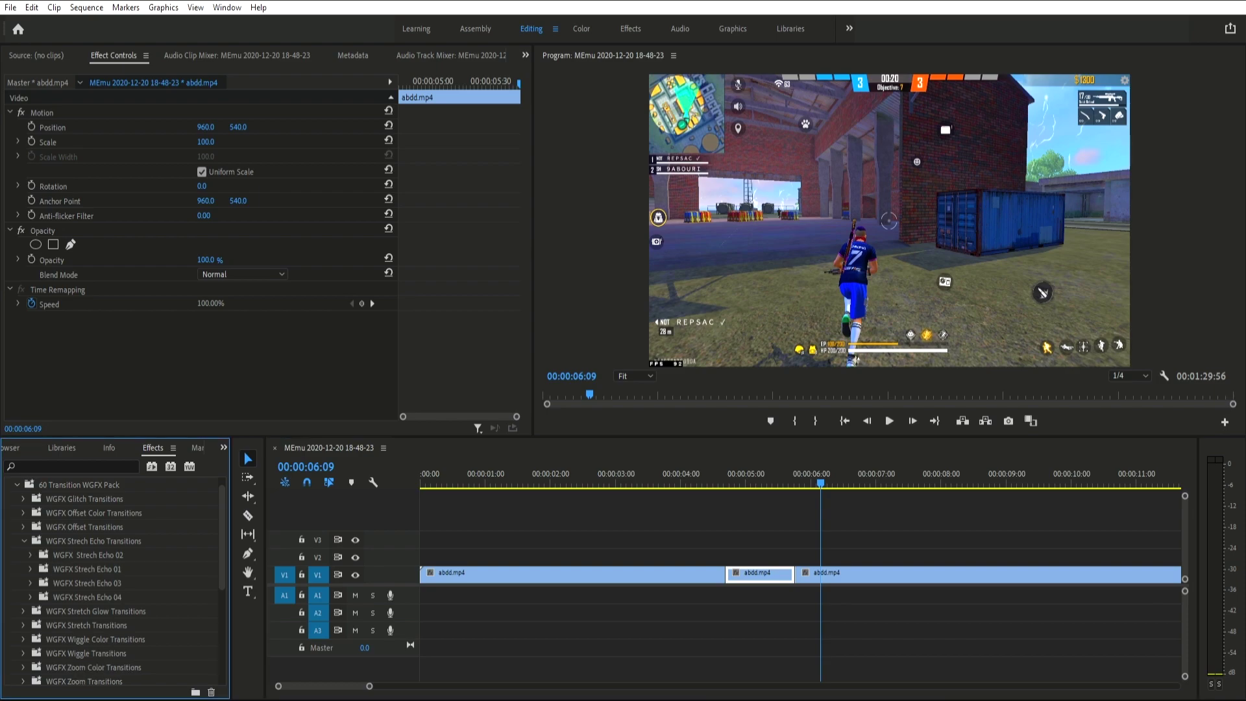
Apply WGFX Stretch Glow 01 Bottom to the middle clip, preview it, then undo it.
left_click(24, 540)
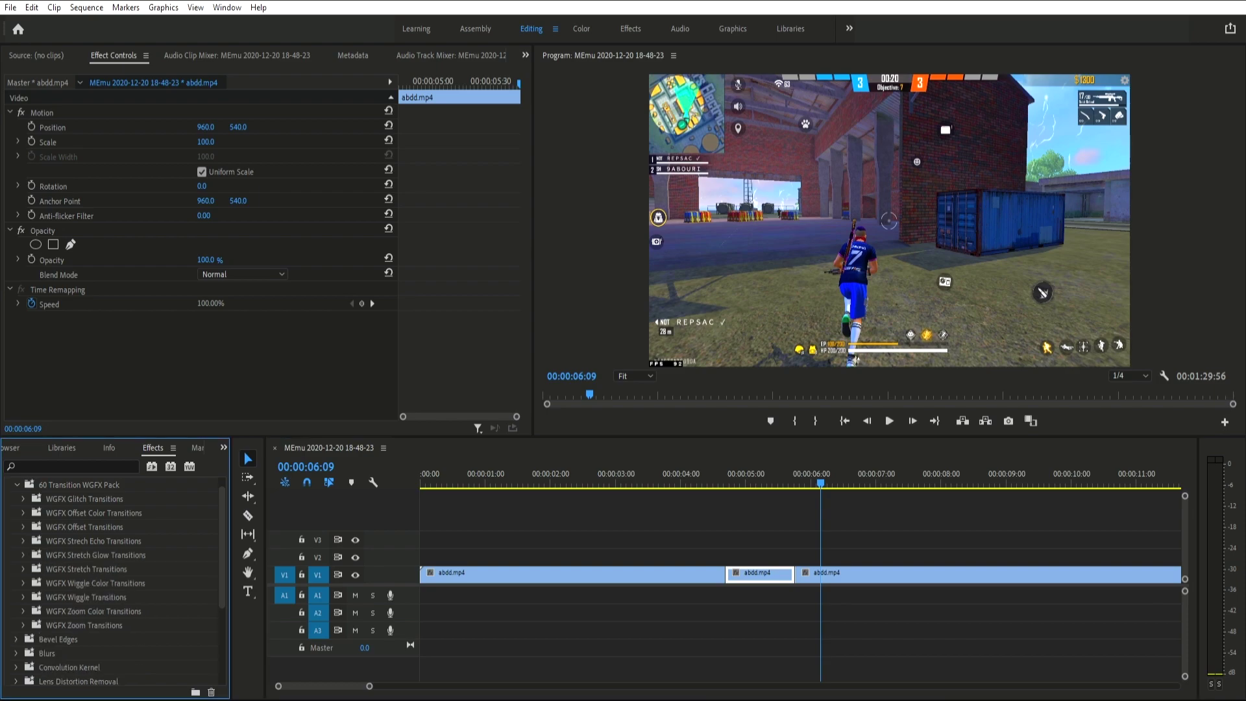
left_click(24, 554)
left_click(31, 569)
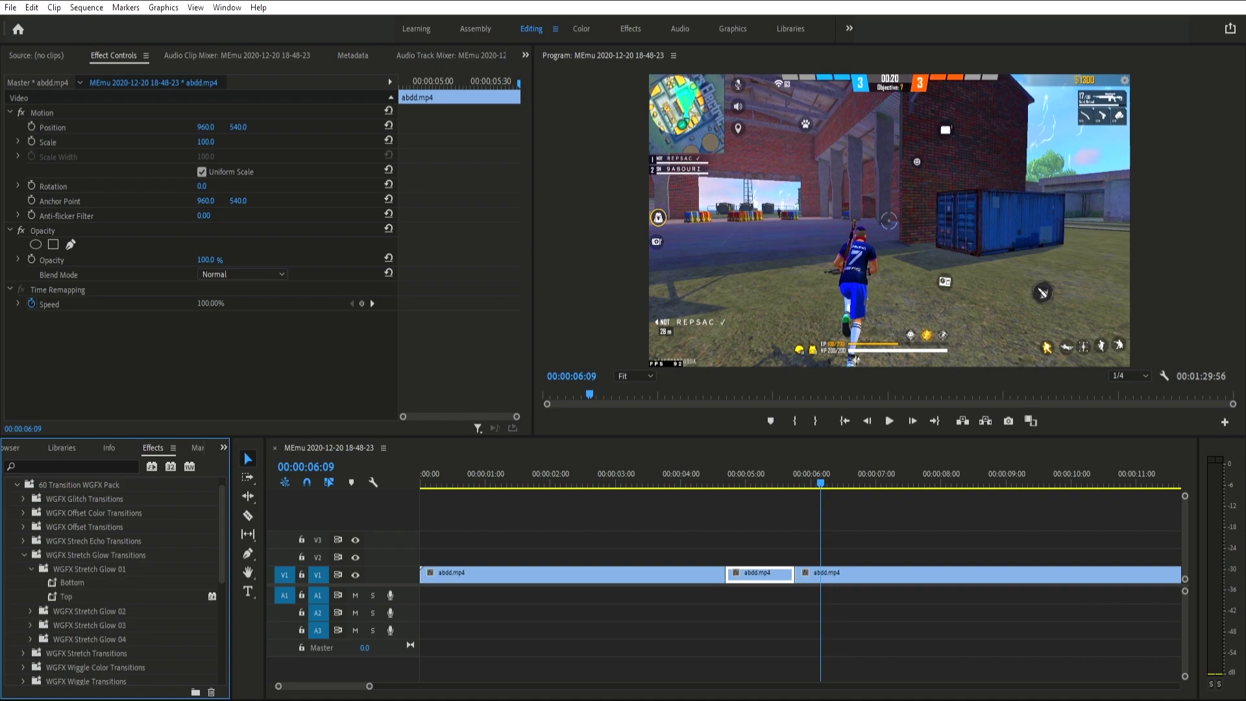
left_click_drag(72, 582, 759, 574)
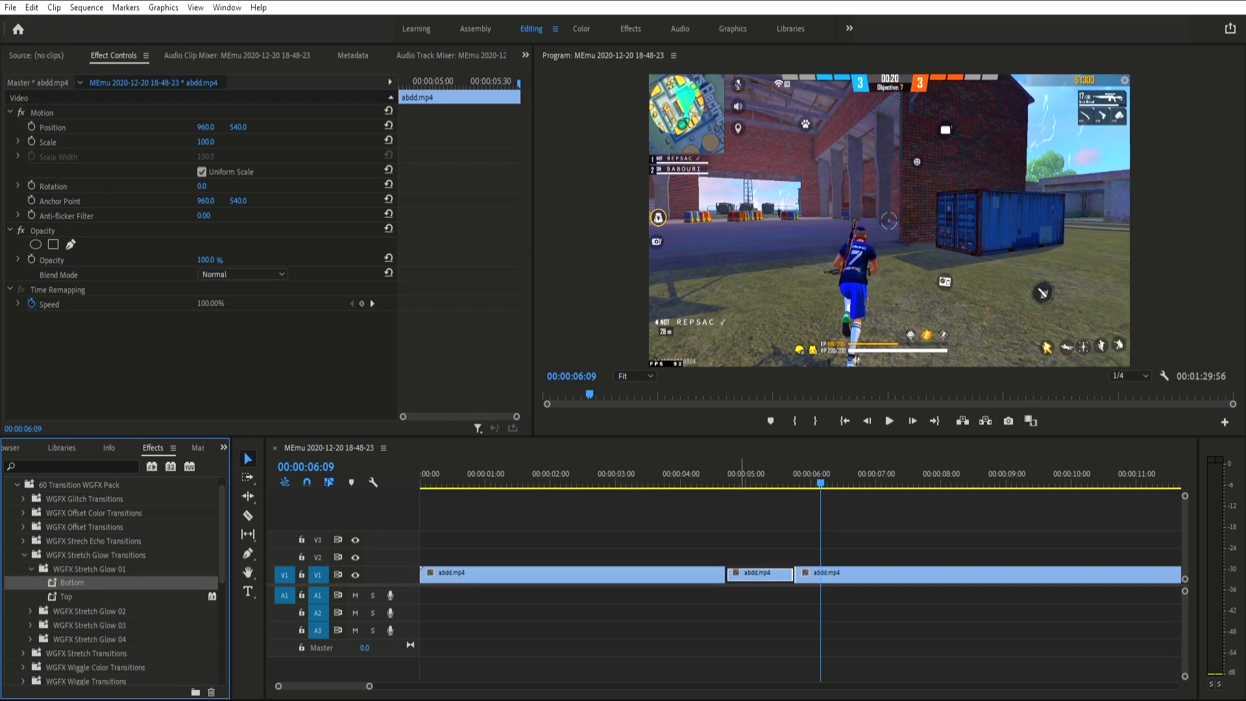
key("Up")
key("Up")
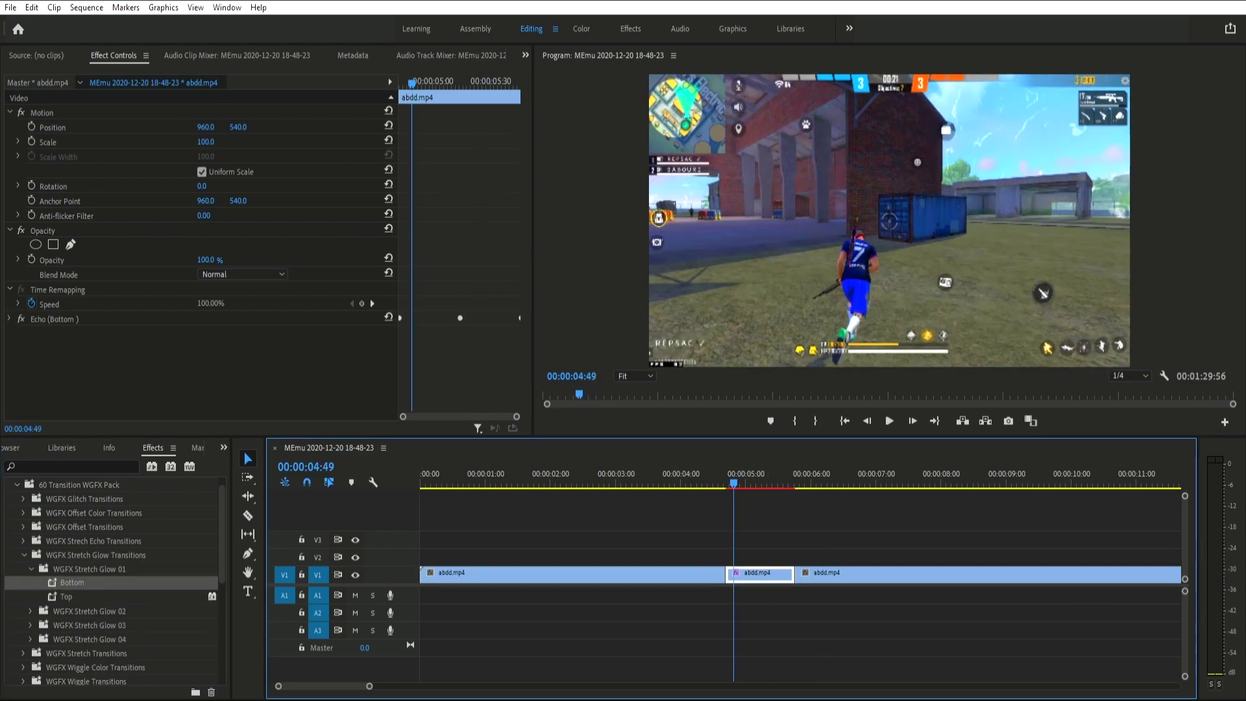
key("space")
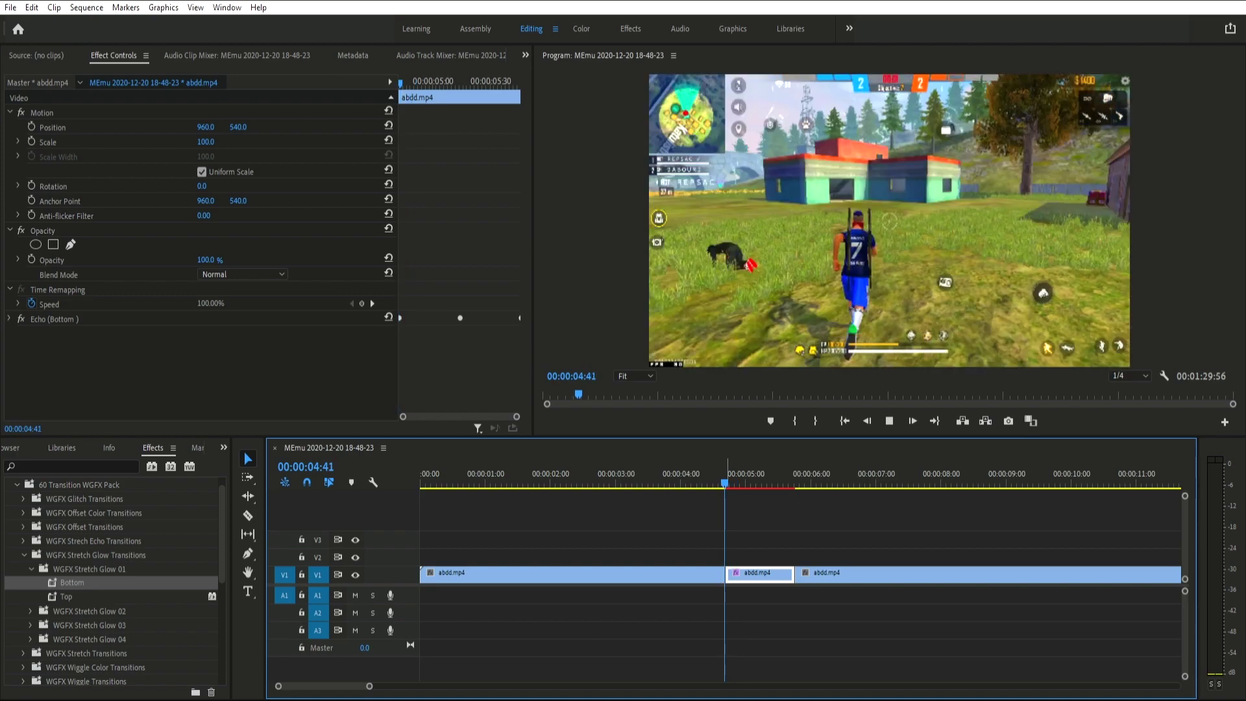
key("space")
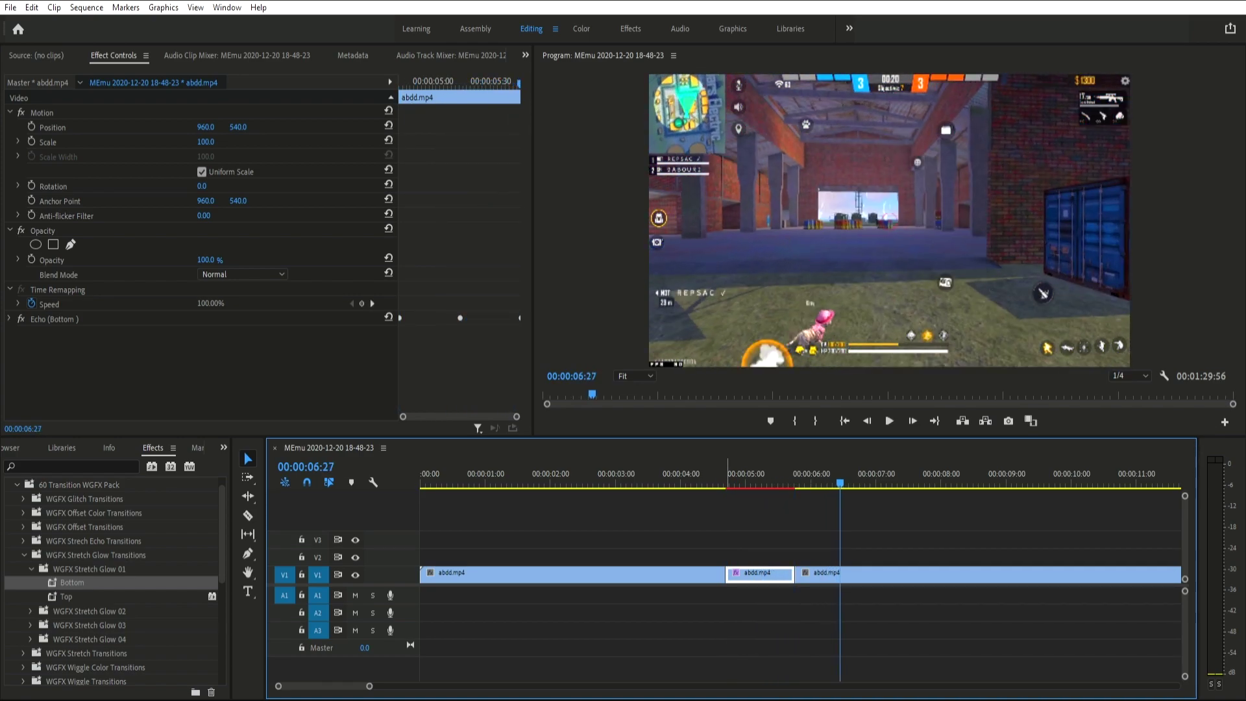
key("ctrl+z")
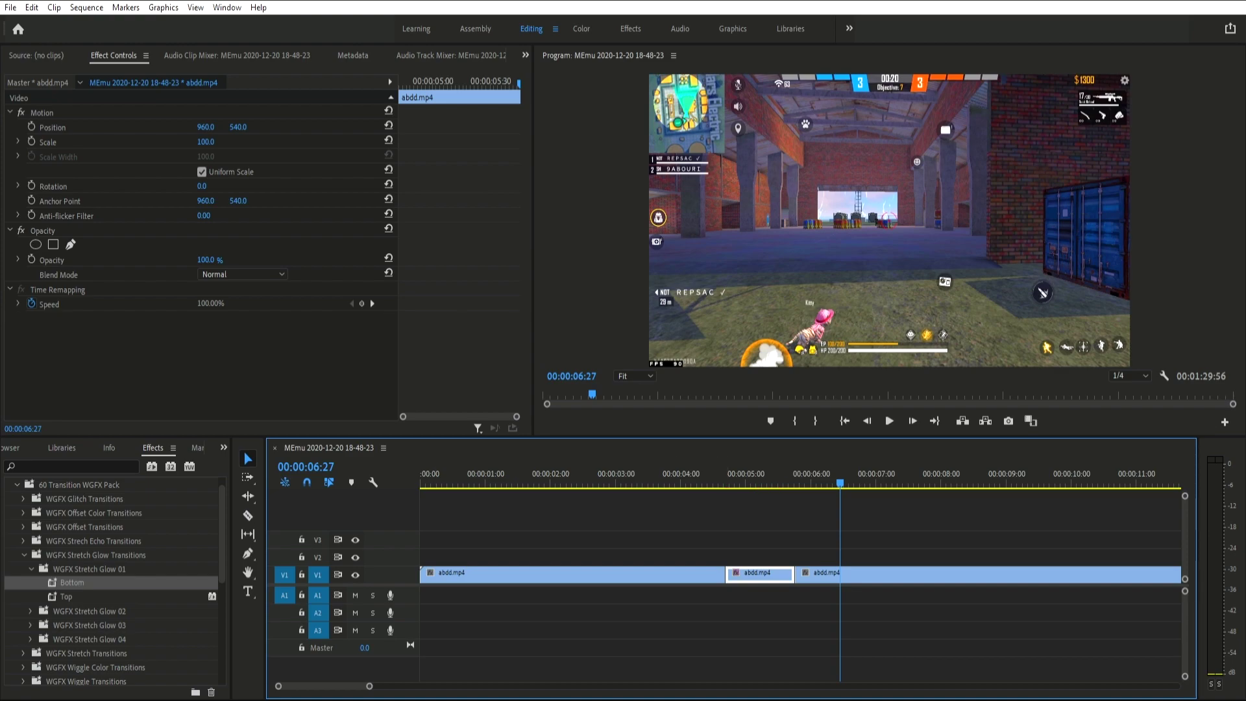
Apply Stretch Glow 02 Bottom to the middle clip, preview it, undo it, and collapse the folder.
left_click(31, 569)
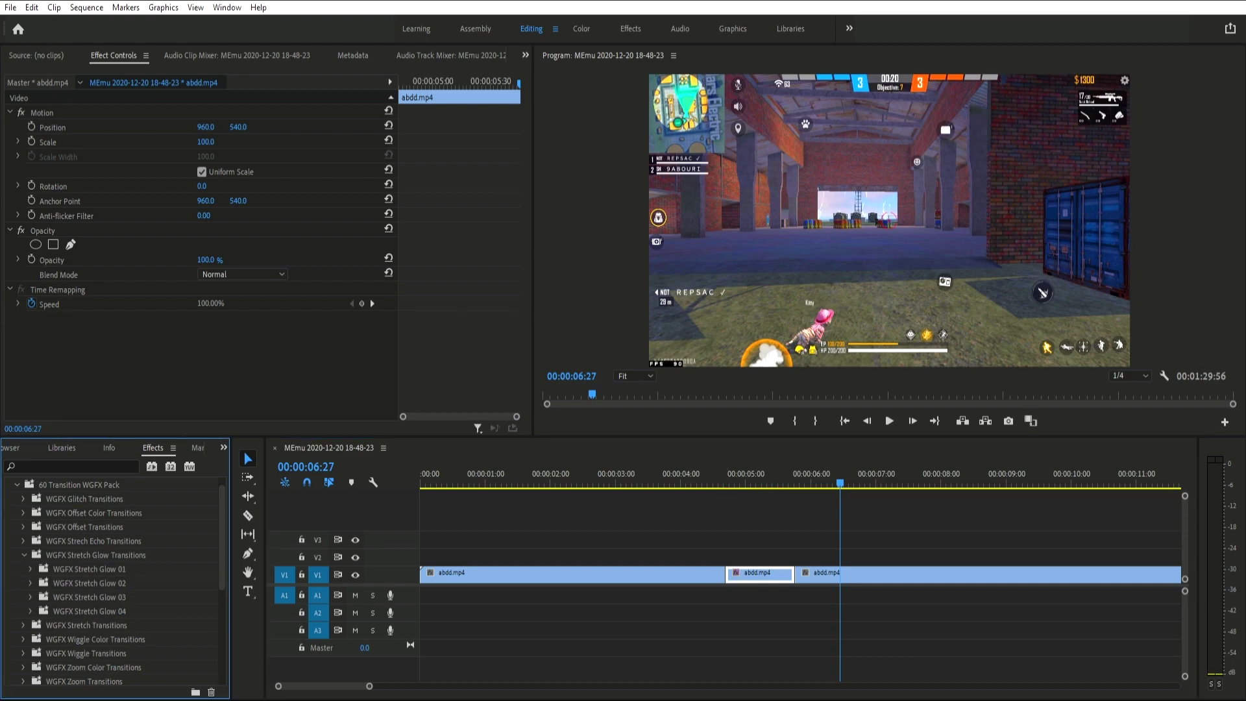
left_click(30, 583)
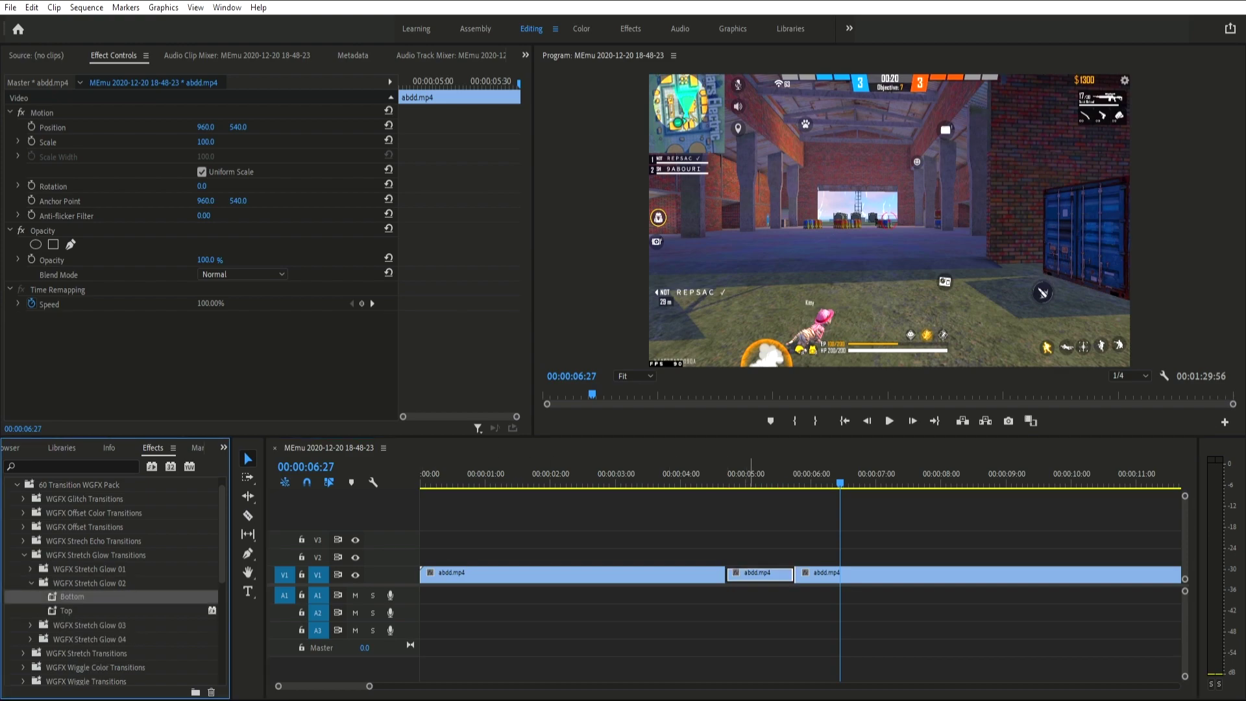
left_click_drag(71, 597, 759, 574)
left_click(713, 483)
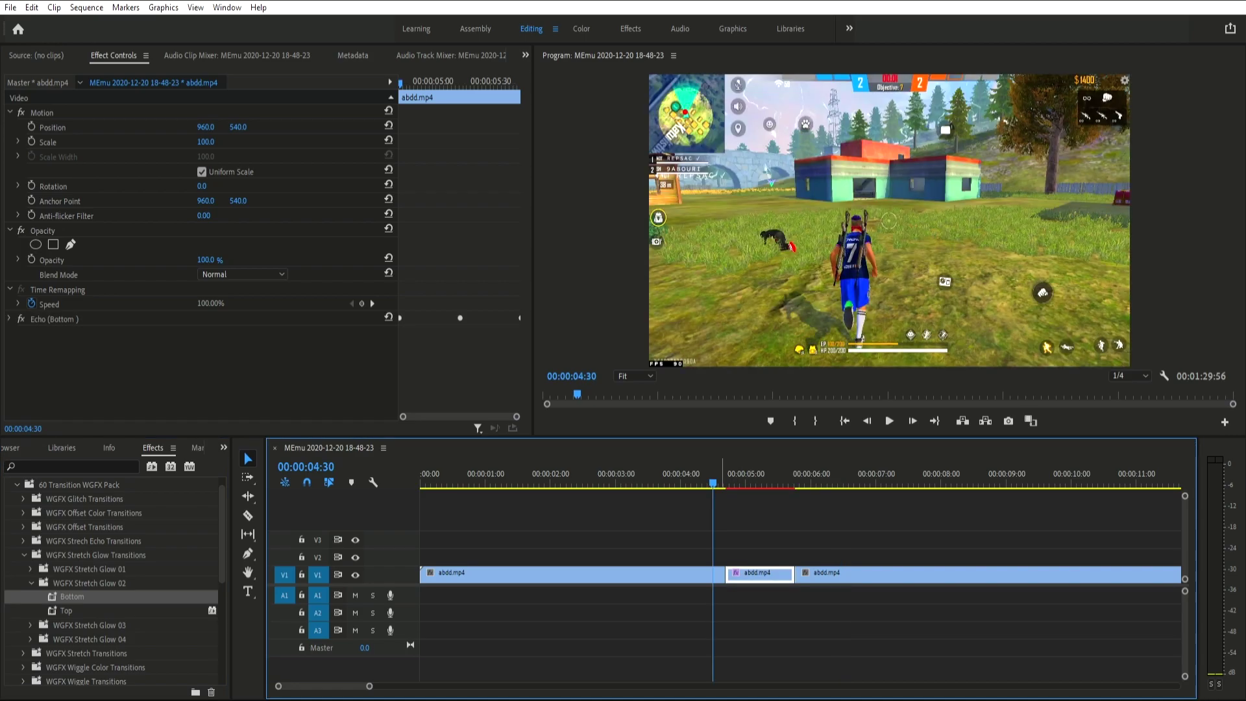
key("space")
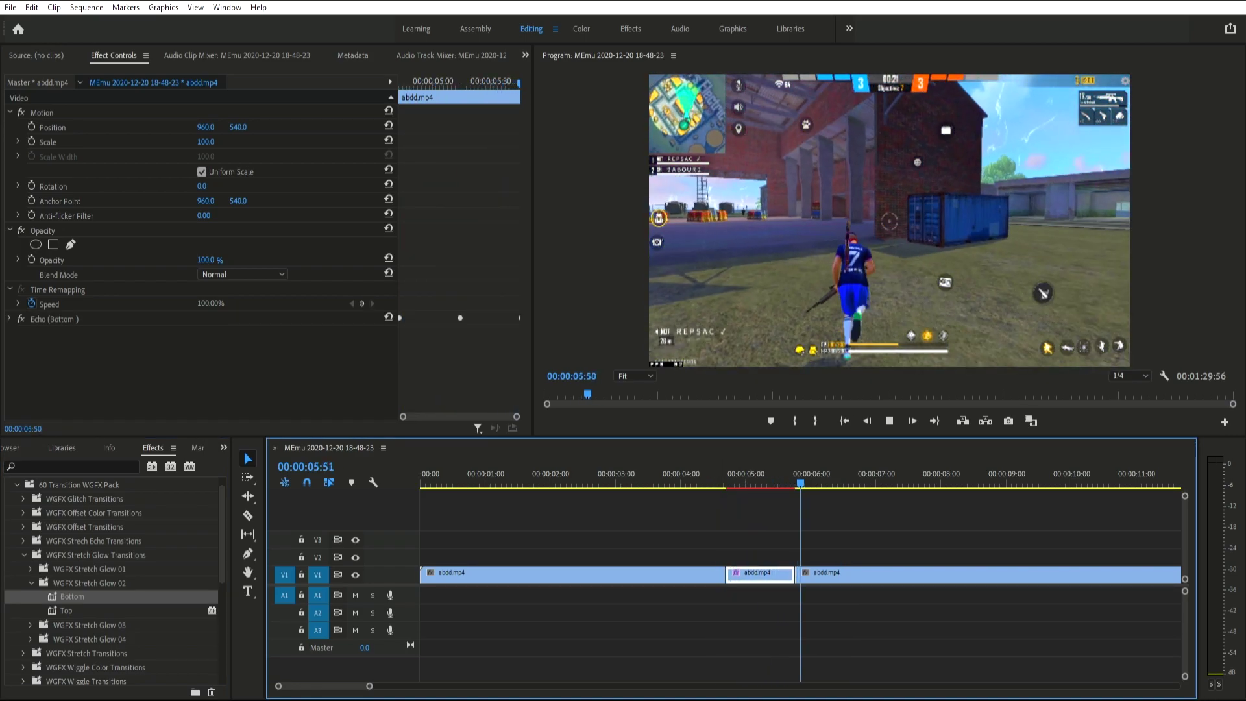
key("ctrl+z")
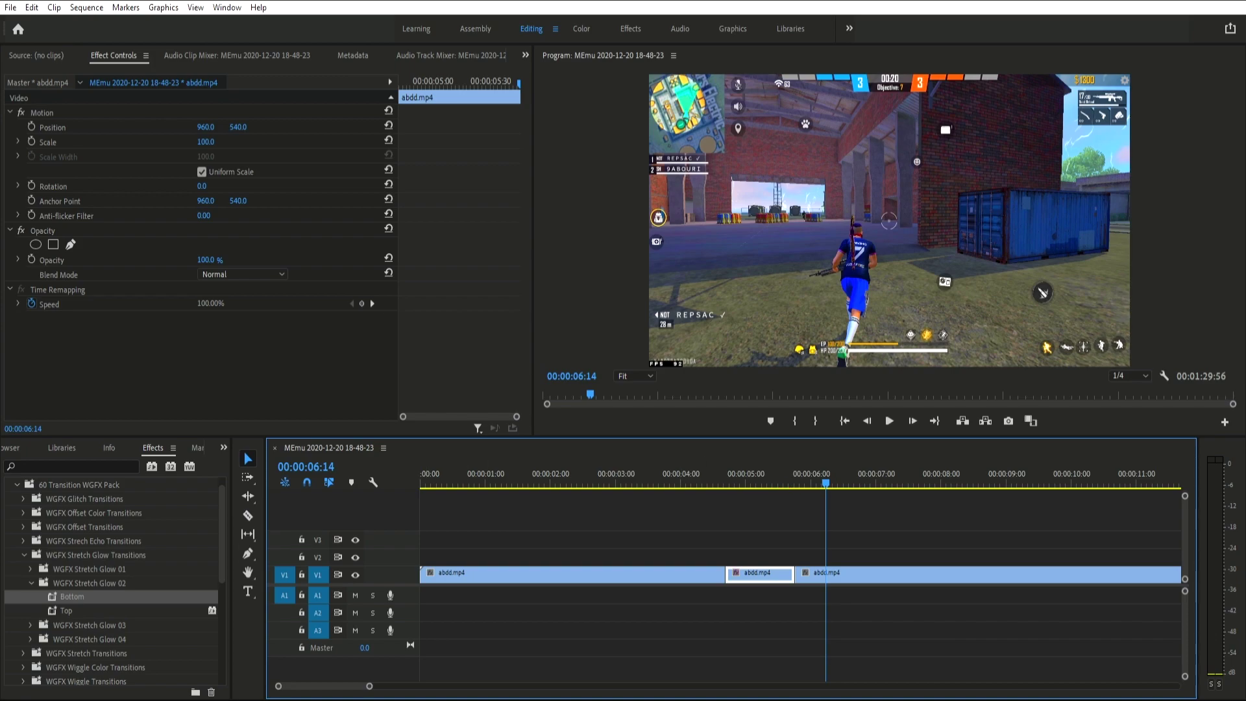
left_click(25, 555)
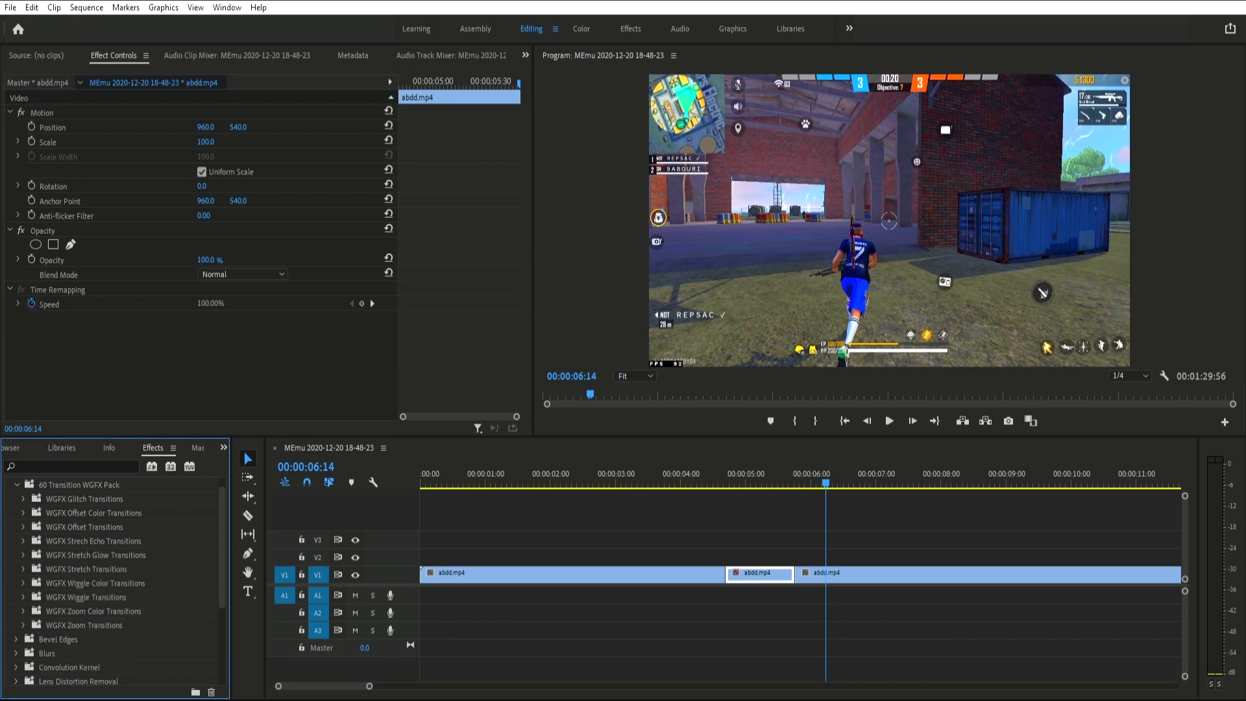
Apply the WGFX Strech 01 stretch preset to the middle clip and preview it from just before.
left_click(23, 568)
left_click_drag(70, 582, 749, 574)
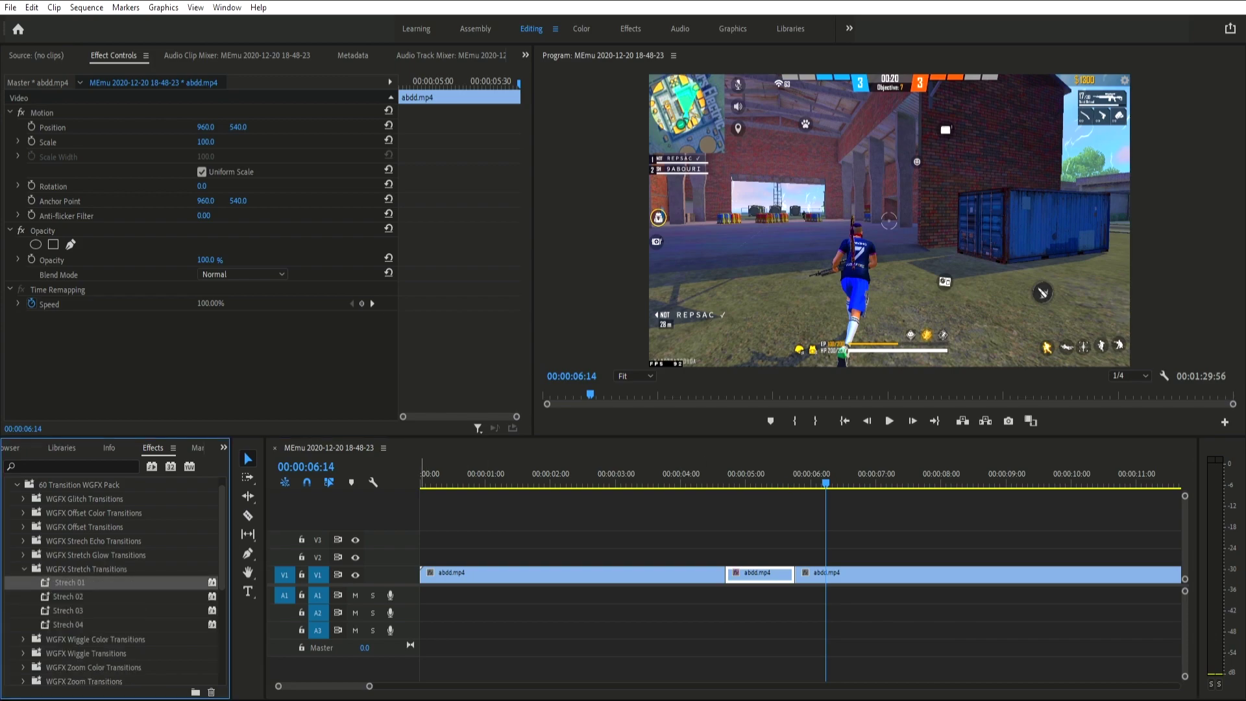
left_click(716, 483)
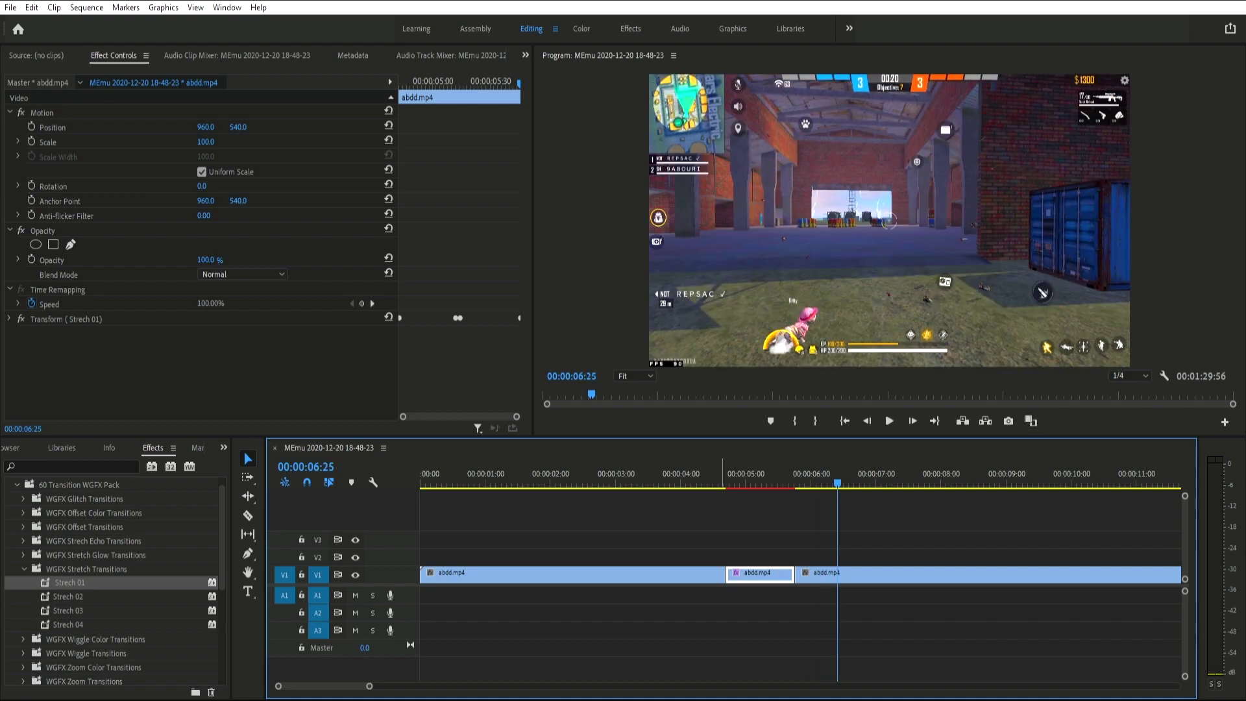
left_click(731, 484)
key("space")
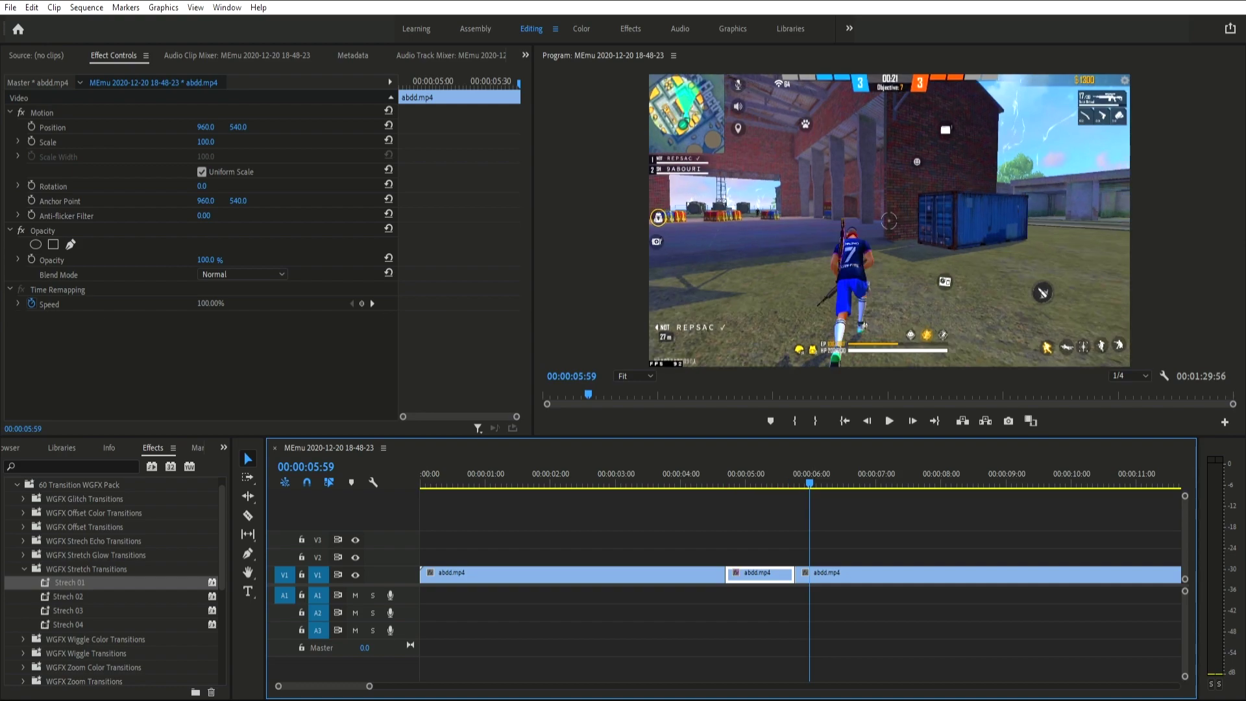
Apply the WGFX Wiggle Color 01 Bottom preset to the middle clip.
left_click(24, 569)
left_click(24, 582)
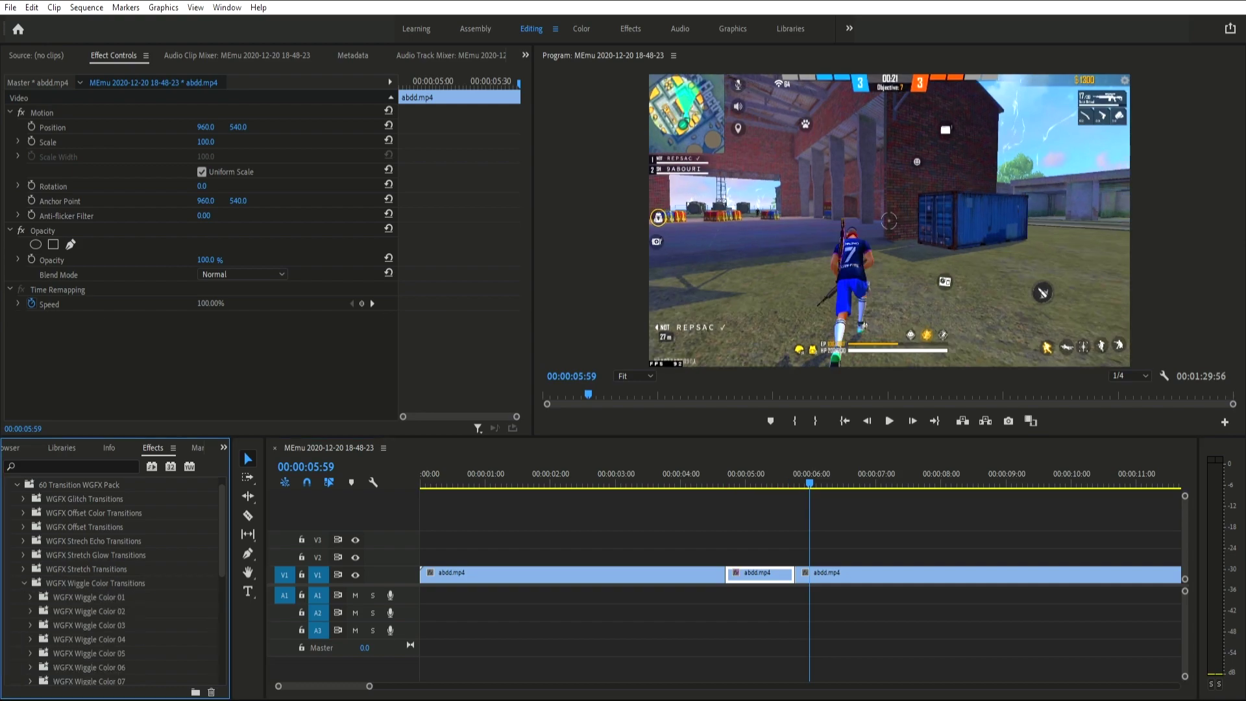
scroll(114, 584, "down", 3)
left_click(30, 555)
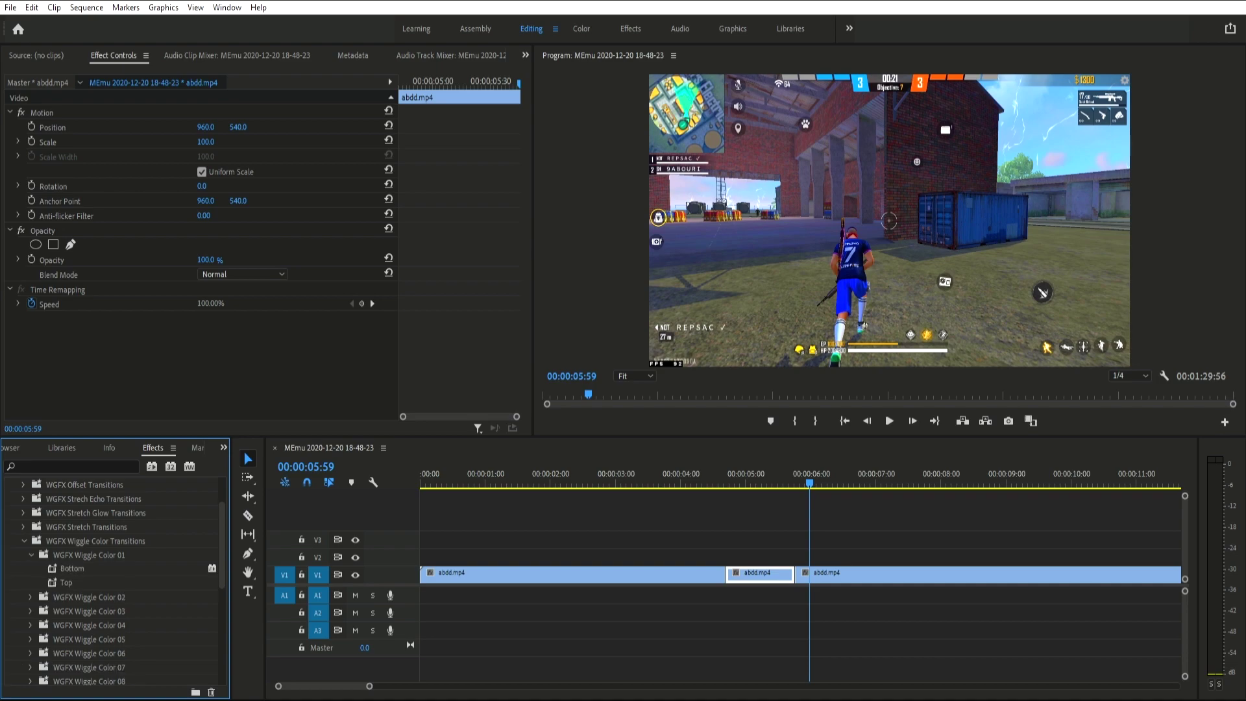
left_click_drag(71, 569, 759, 572)
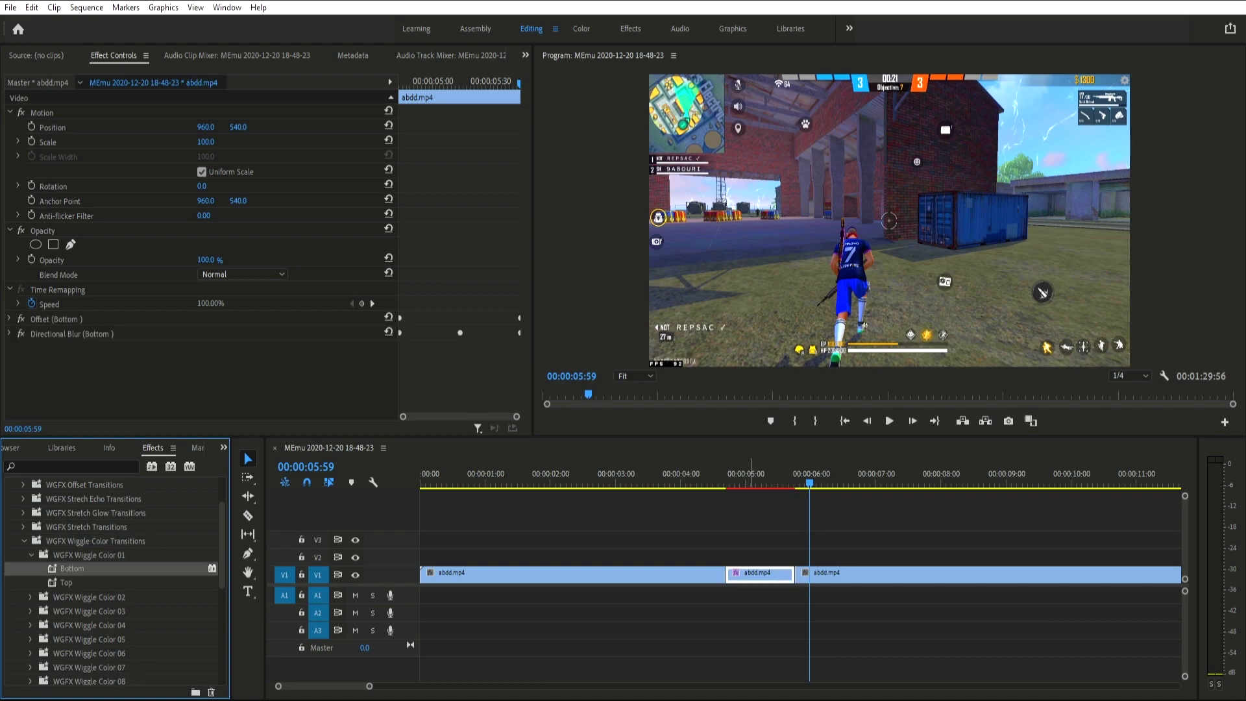
Play back the Wiggle Color 01 Bottom transition from its start, then undo it.
left_click_drag(809, 484, 745, 484)
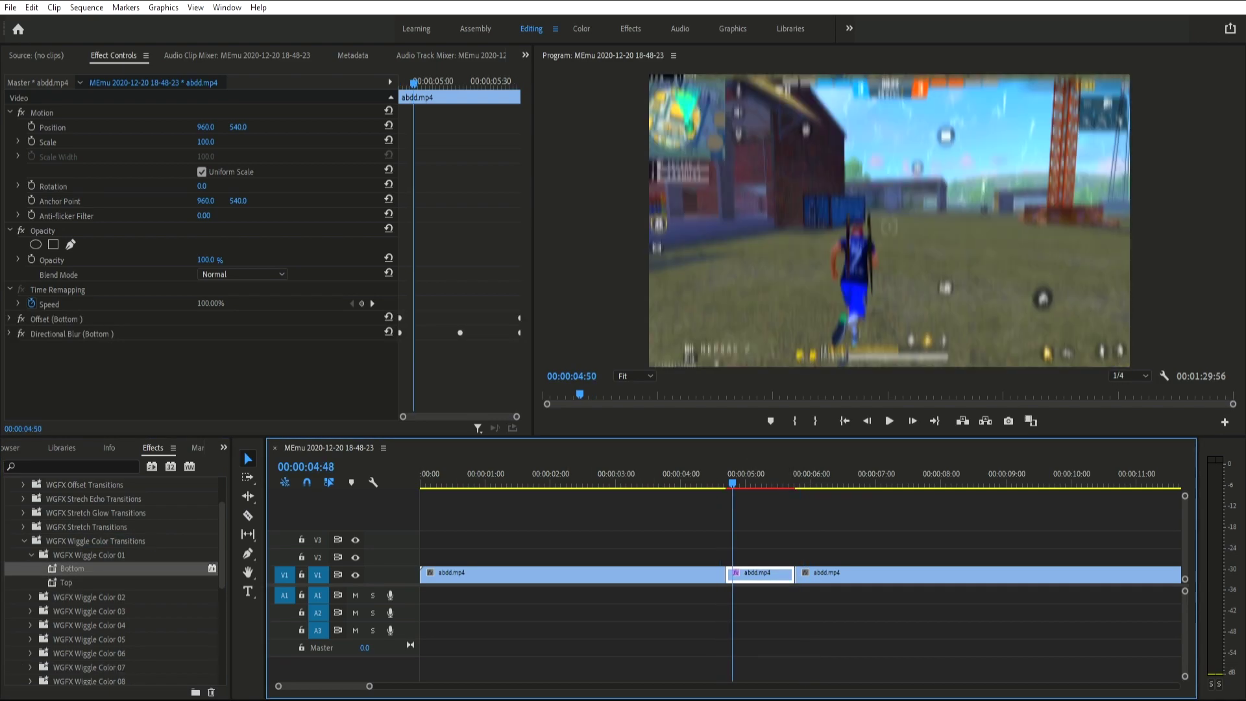
key("space")
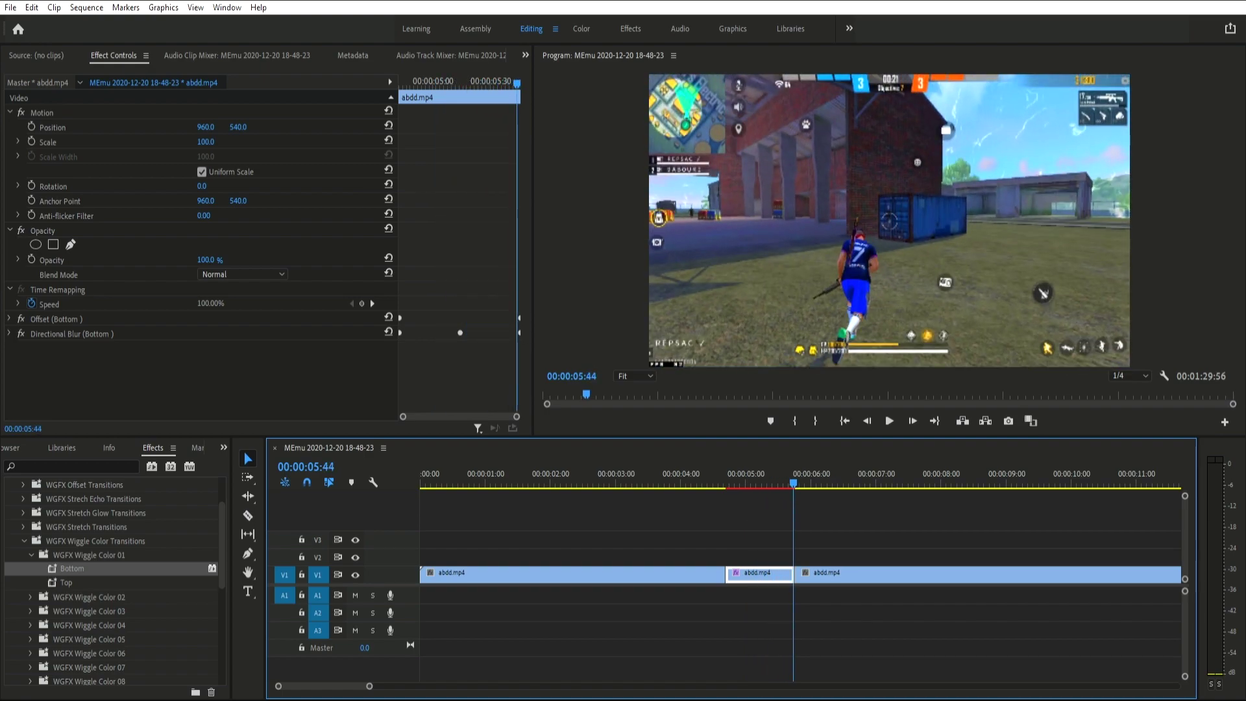
key("ctrl+z")
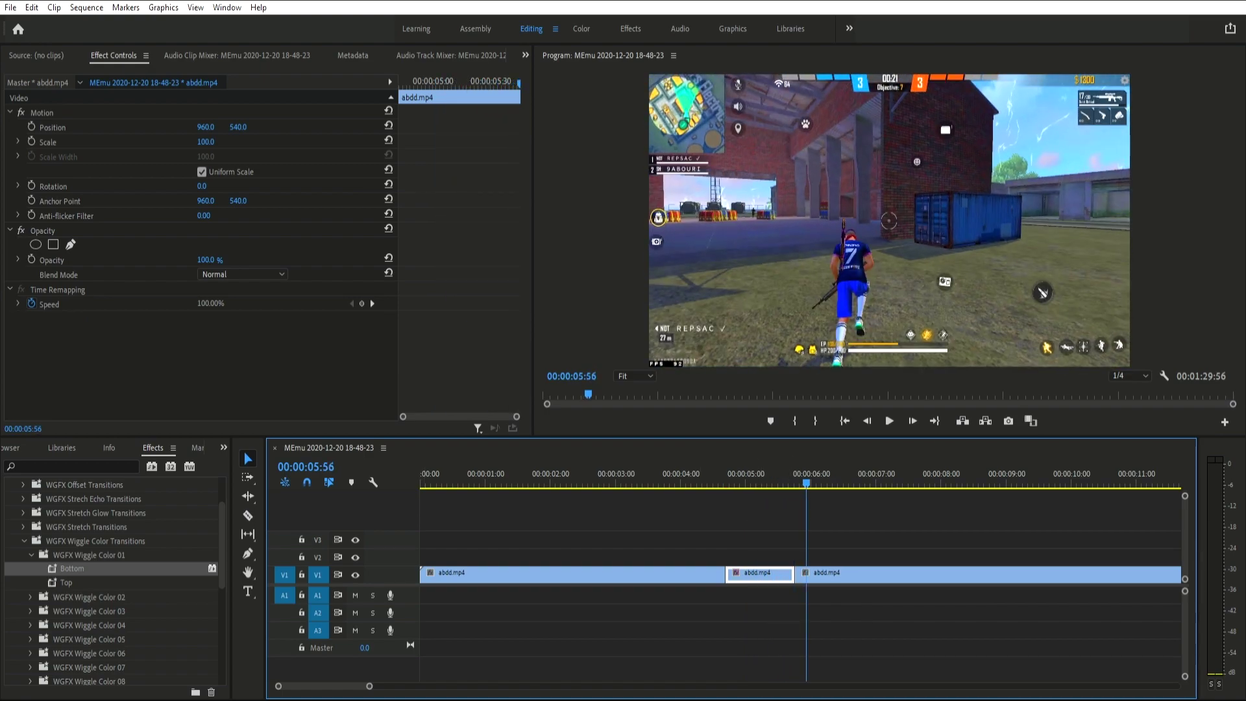
Apply the WGFX Wiggle 01 Bottom preset from Wiggle Transitions to the middle clip.
left_click(24, 541)
left_click(24, 554)
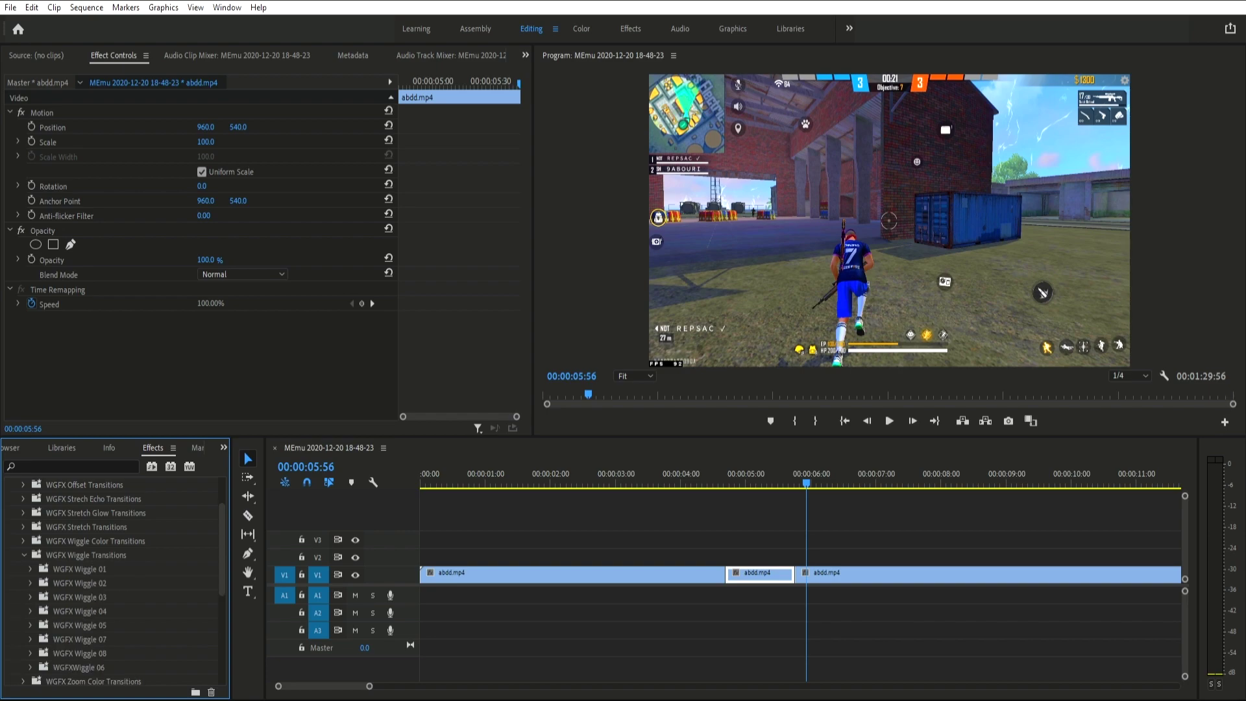
left_click(31, 569)
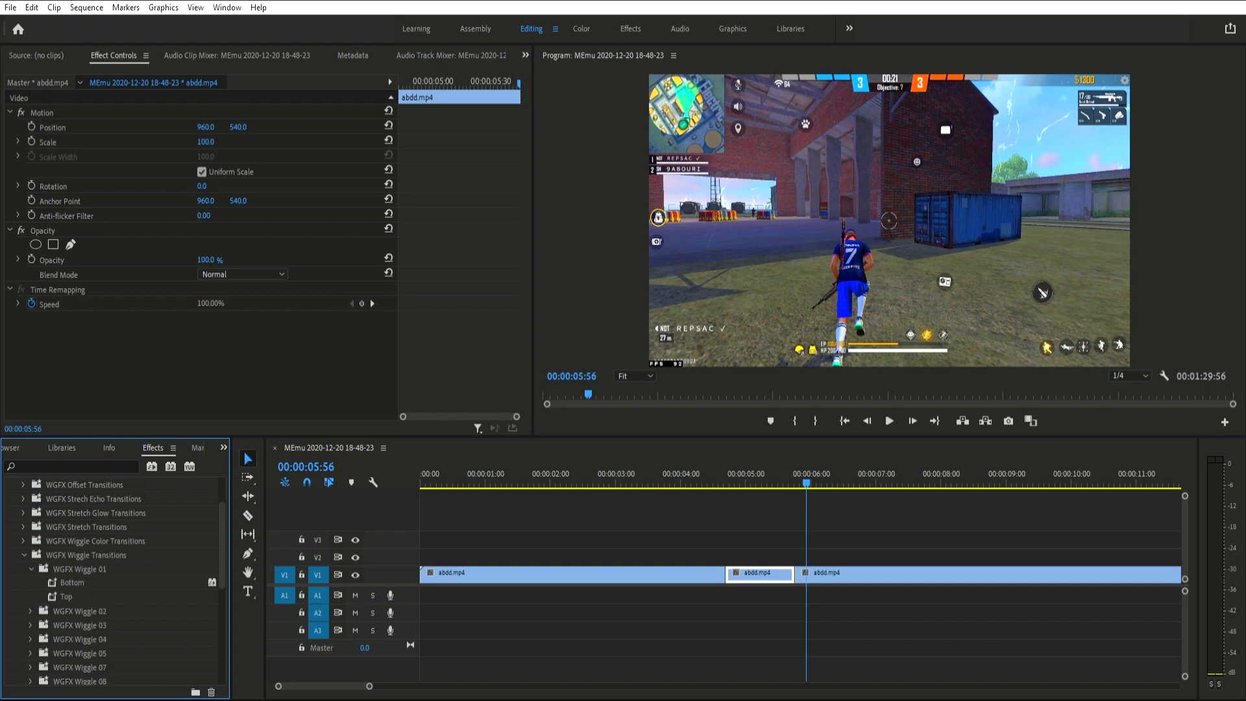
left_click(72, 582)
left_click_drag(72, 582, 759, 572)
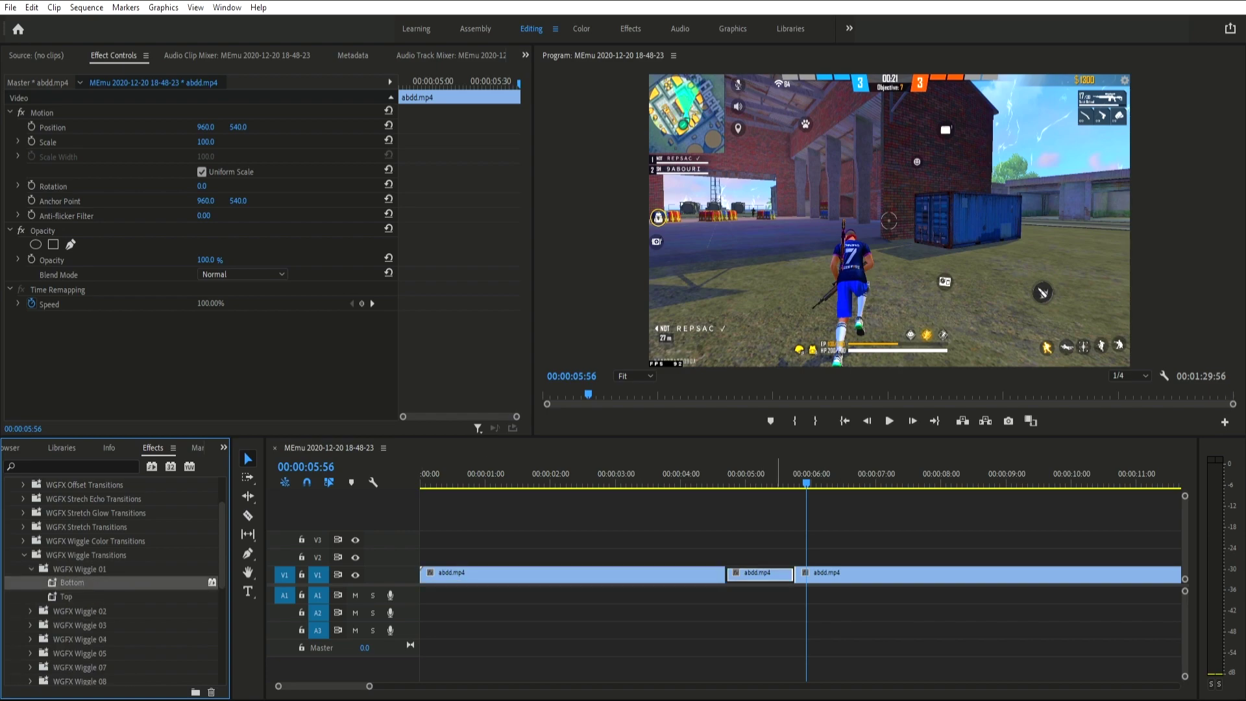
Play through the Wiggle 01 Bottom transition from just before it.
key("Left")
key("Left")
key("Left")
key("Left")
key("Left")
key("Left")
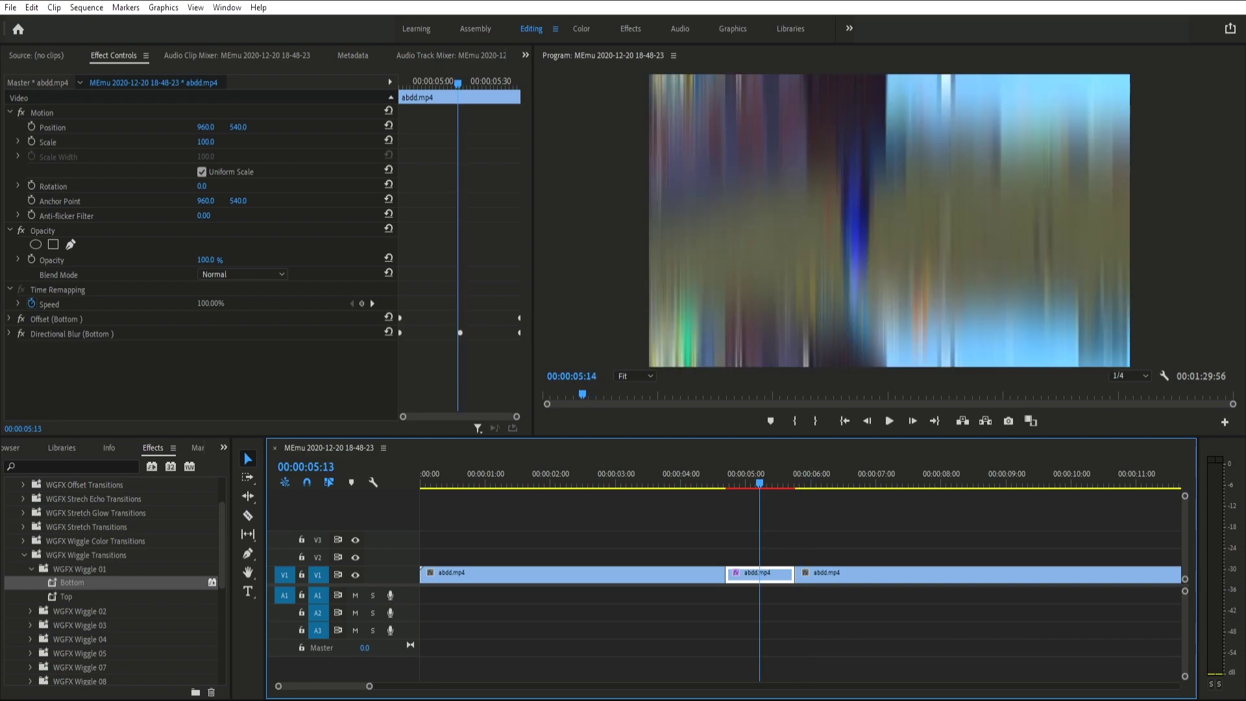
key("Left")
key("Left")
key("Left")
key("Left")
key("Left")
key("Left")
key("space")
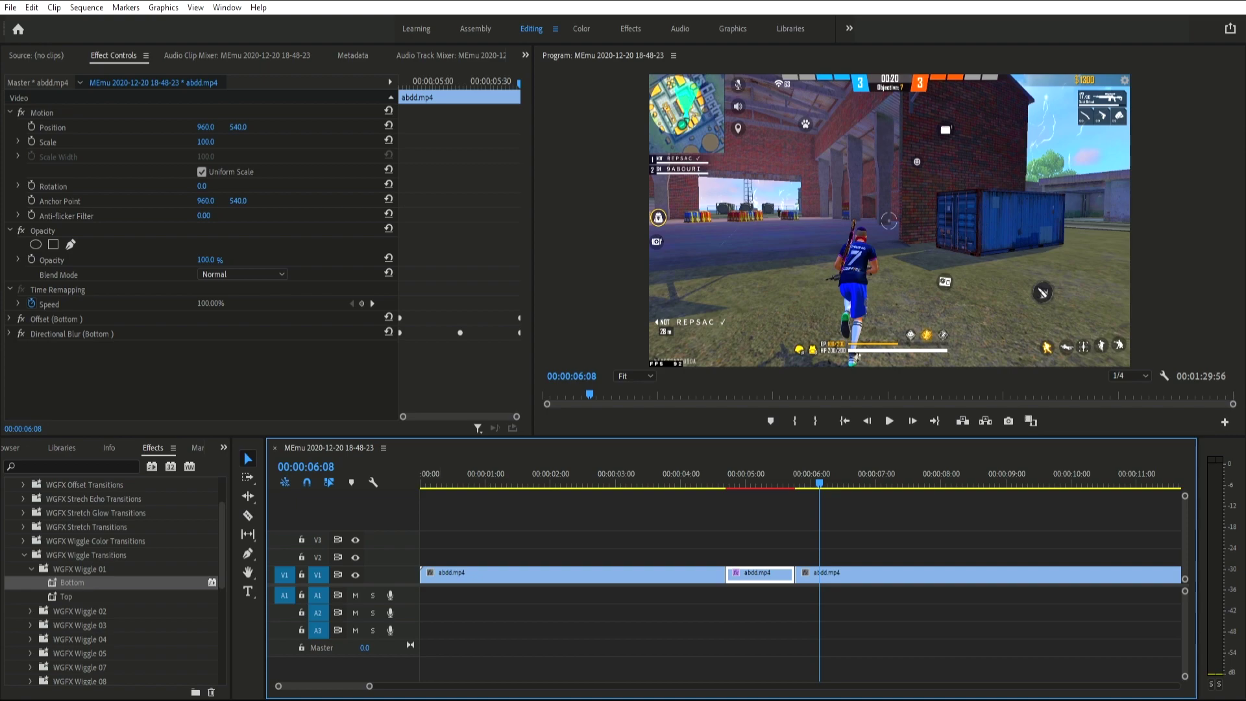
left_click(24, 555)
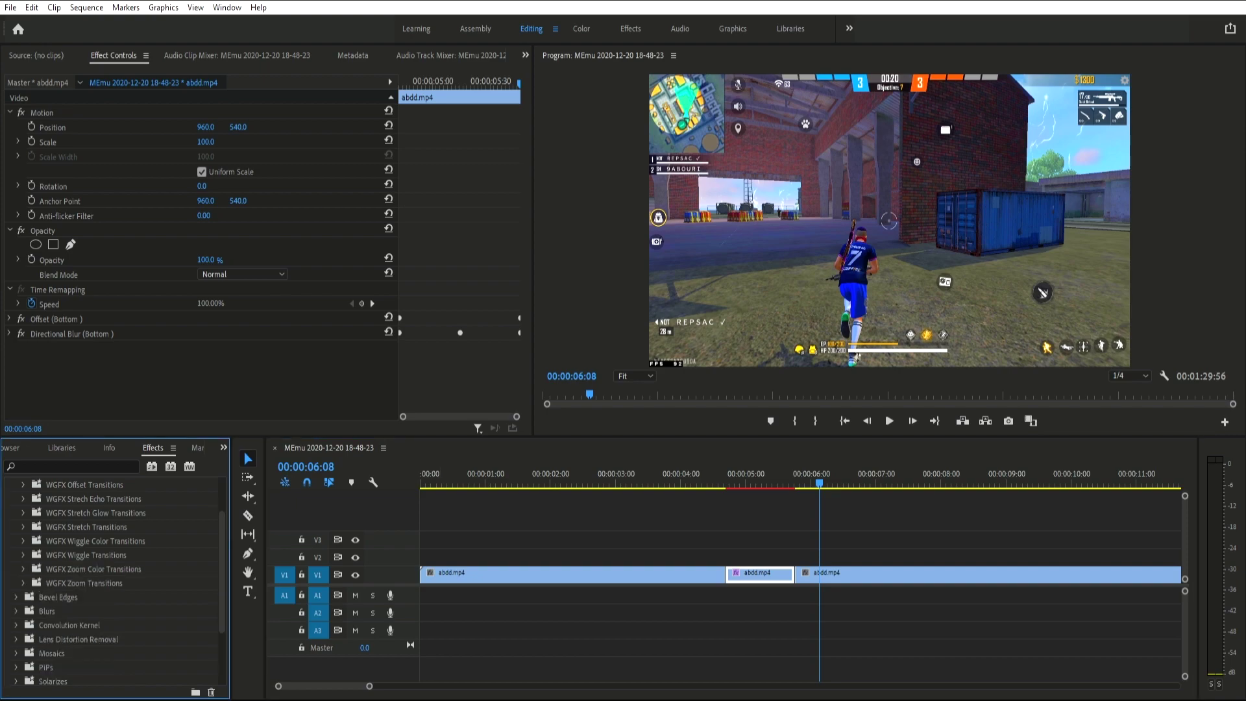
Undo the Wiggle 01 preset and apply WGFX Glitch 01 to the middle clip instead.
key("shift+3")
key("minus")
key("minus")
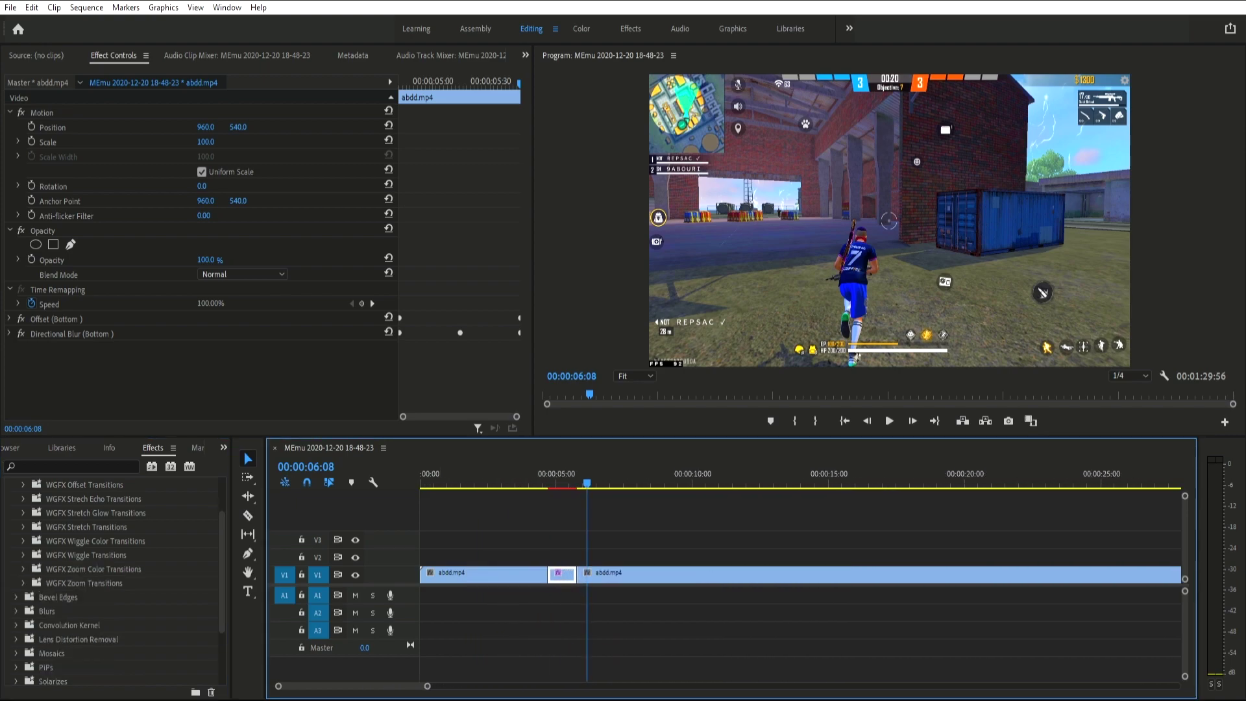
scroll(121, 580, "up", 3)
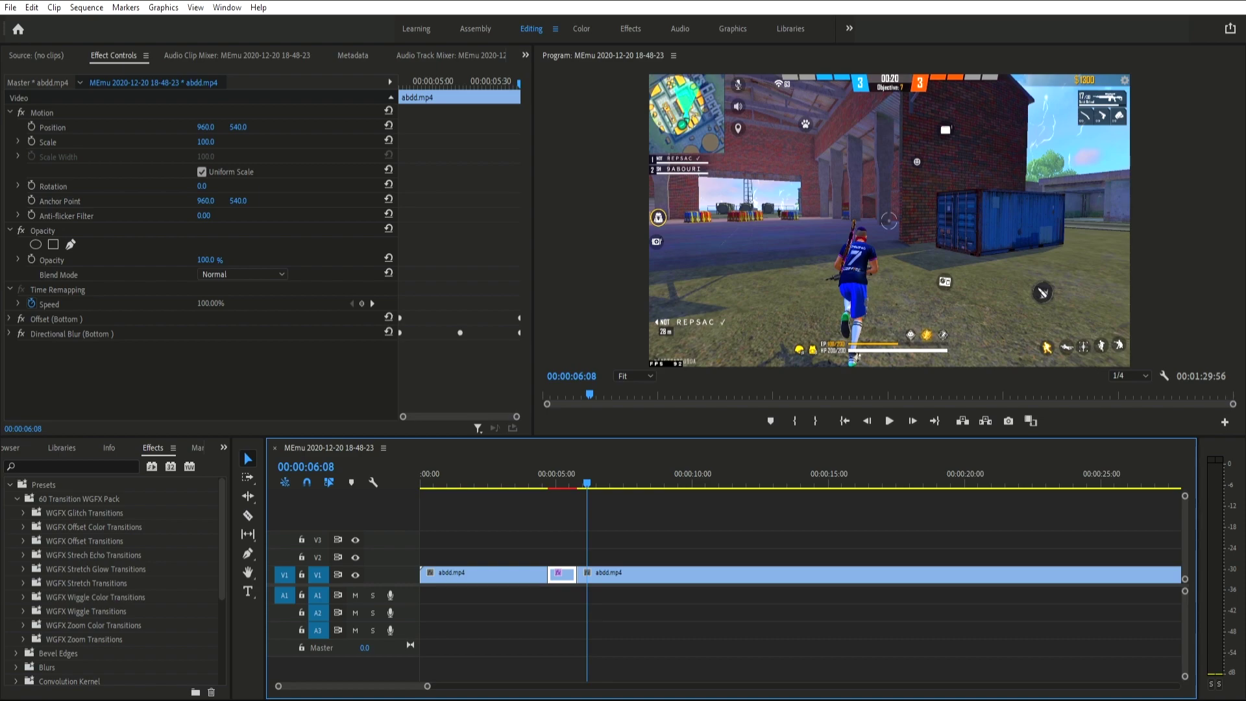
key("ctrl+z")
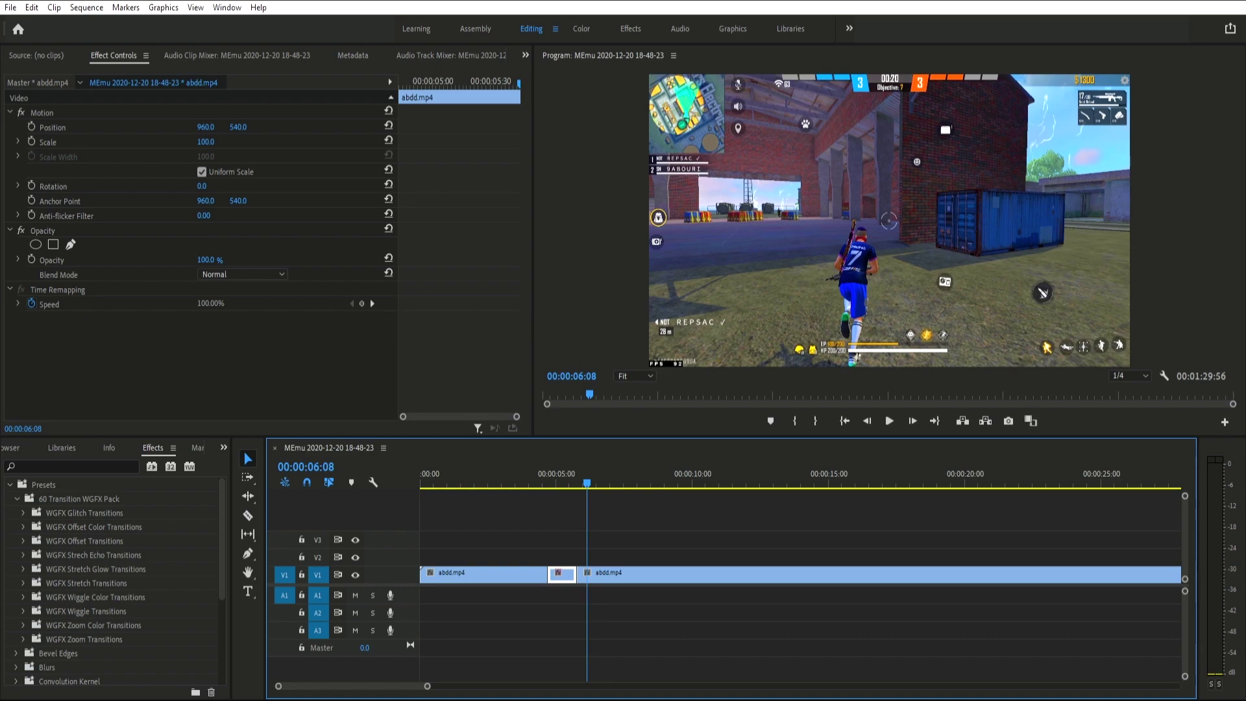
left_click(24, 513)
left_click_drag(78, 527, 562, 574)
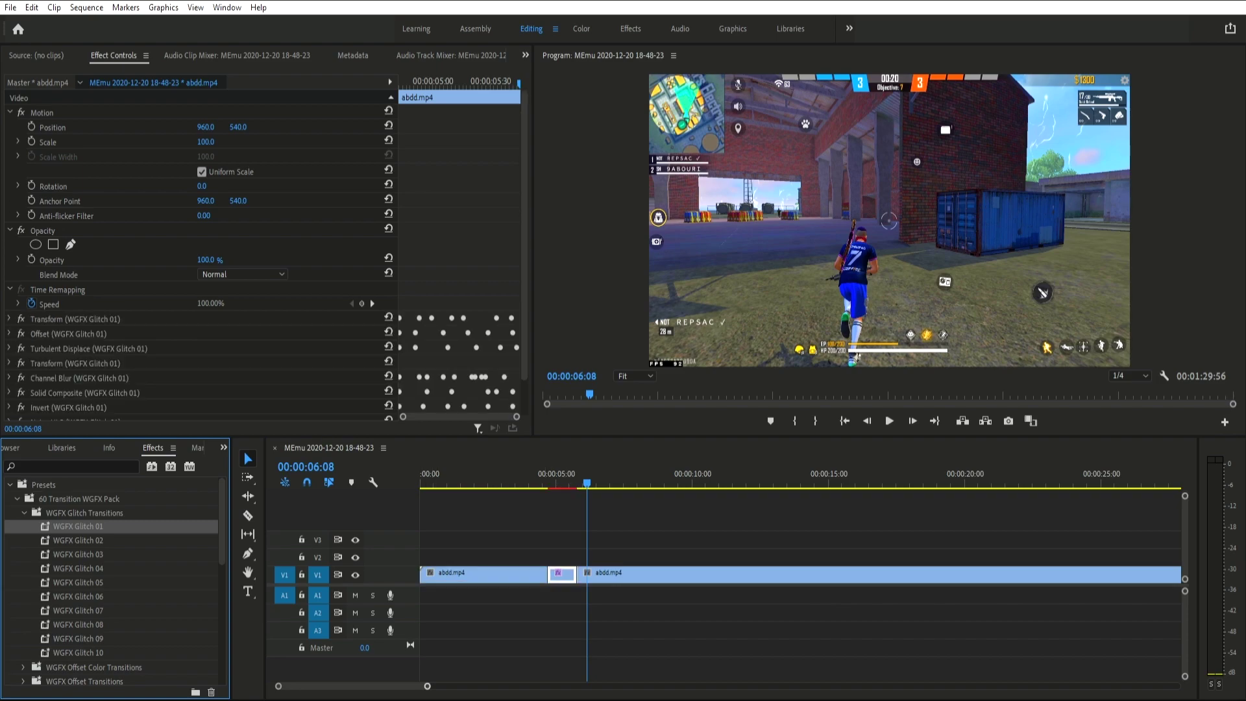
Play the sequence from the start, enlarge the Program monitor, and replay the glitch transition.
key("minus")
key("Home")
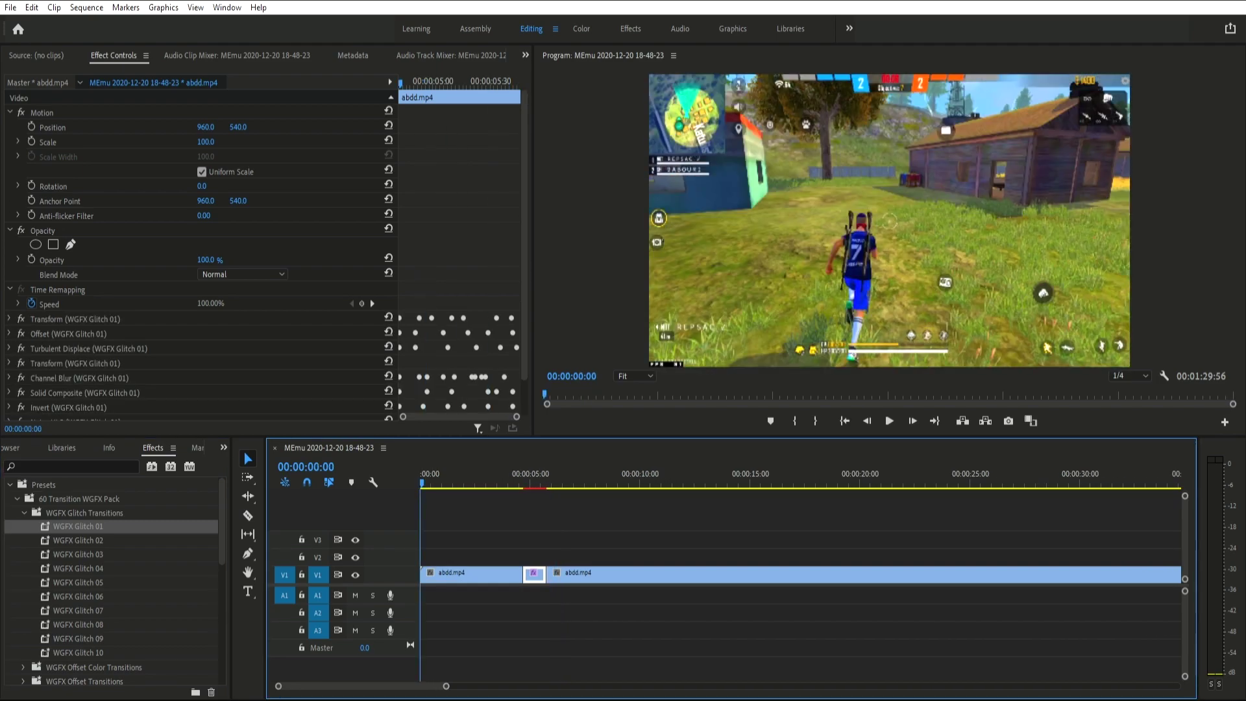
key("space")
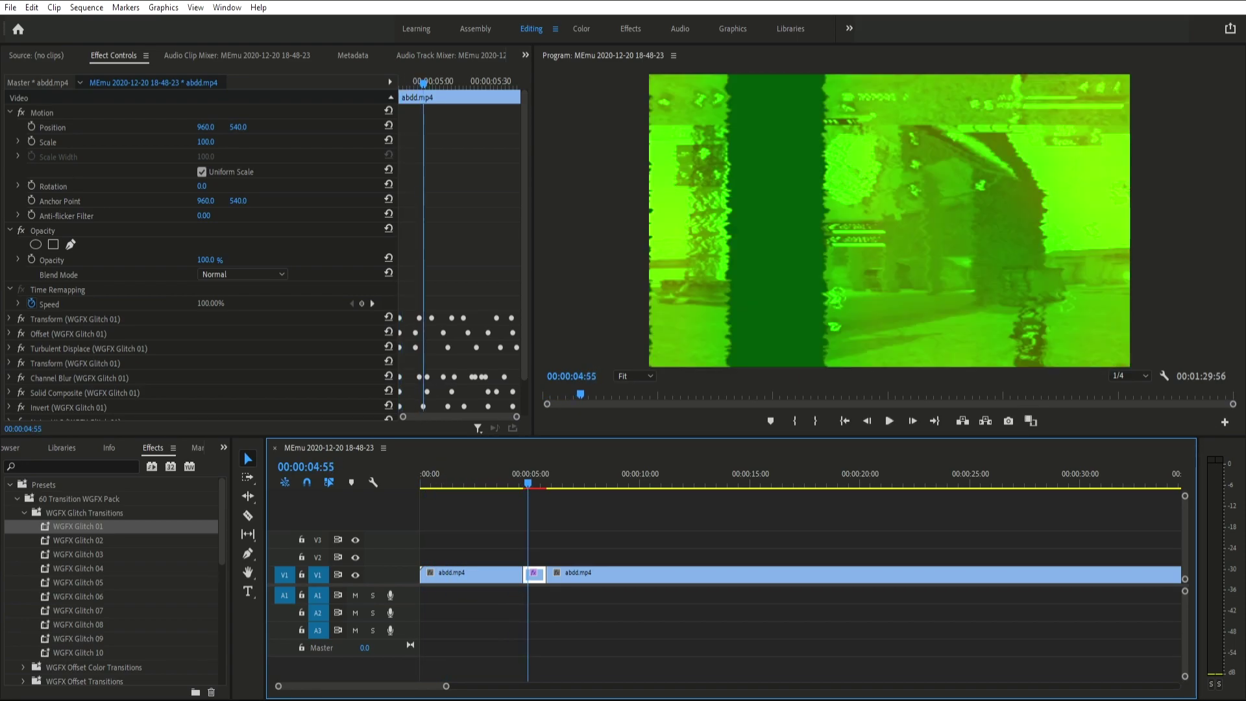
key("space")
left_click_drag(714, 436, 713, 491)
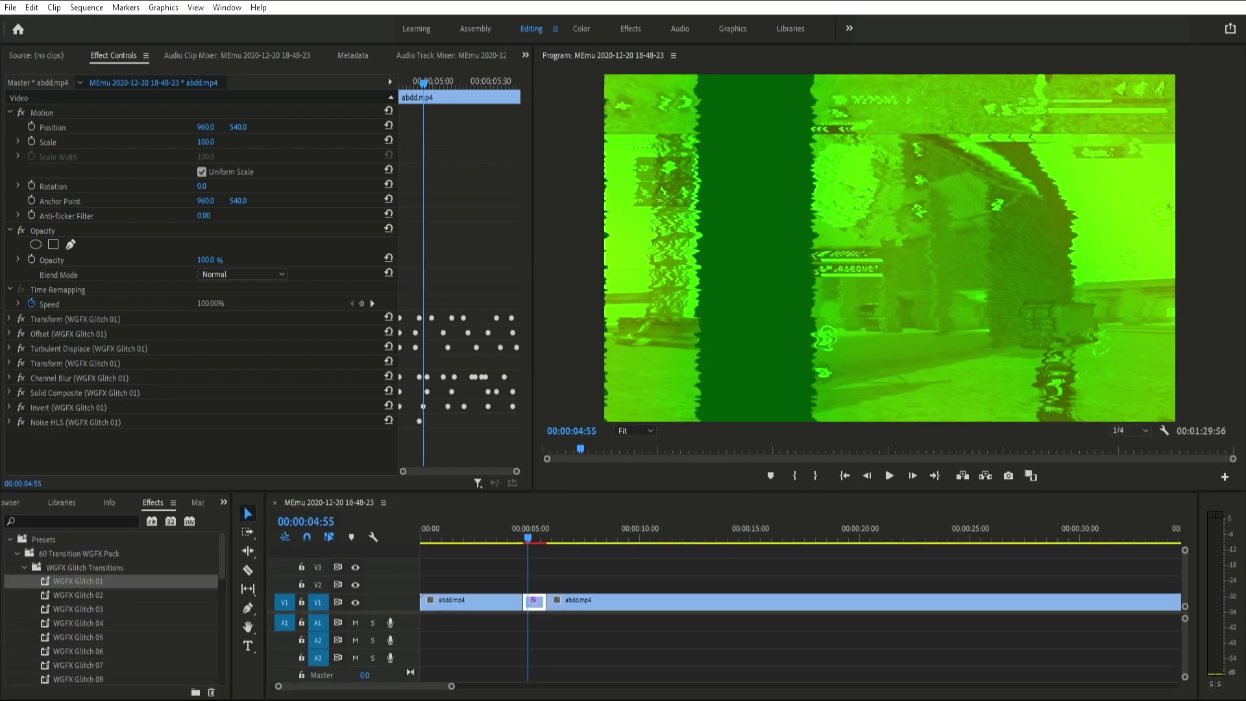
left_click(458, 529)
key("space")
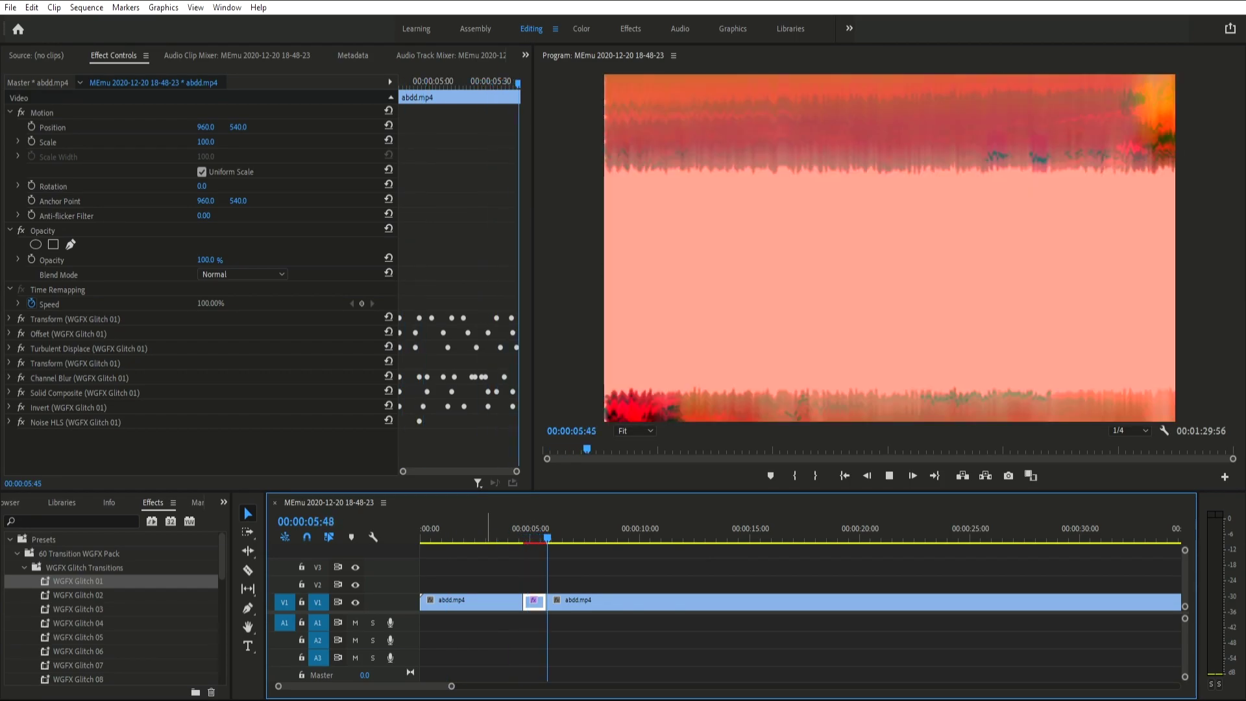
key("space")
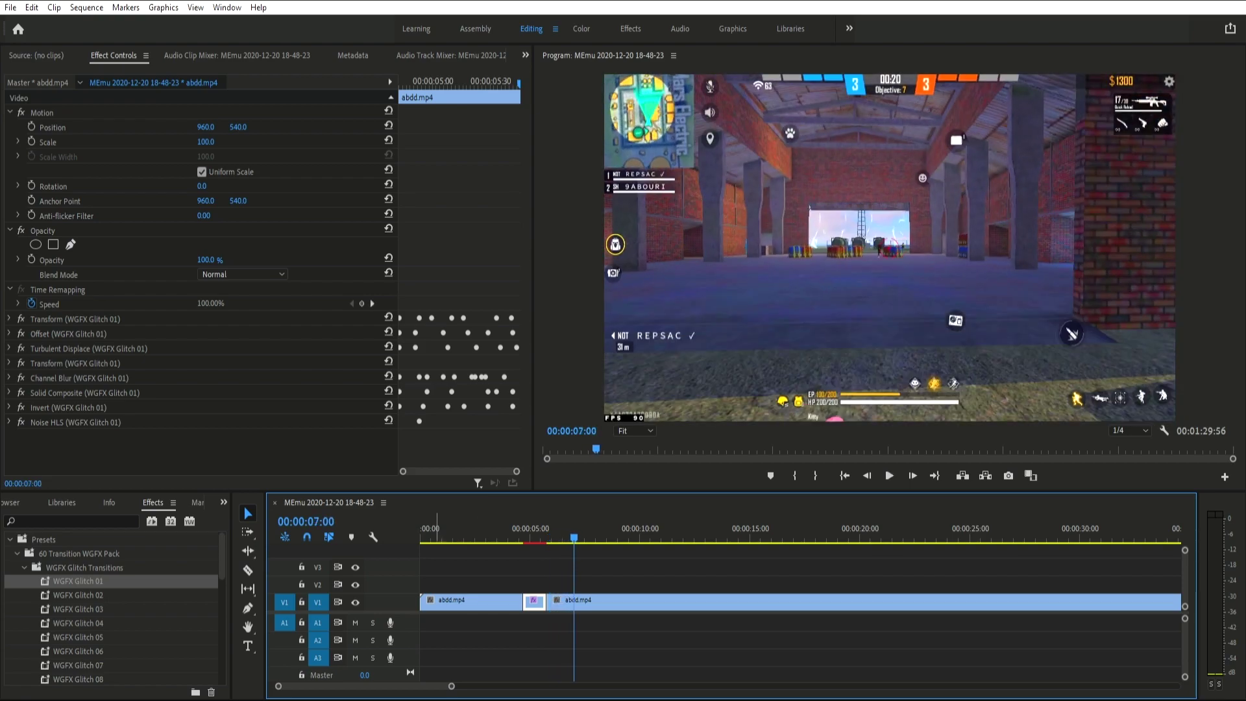
Fit the whole sequence in the timeline and play it full screen to watch the glitch.
key("minus")
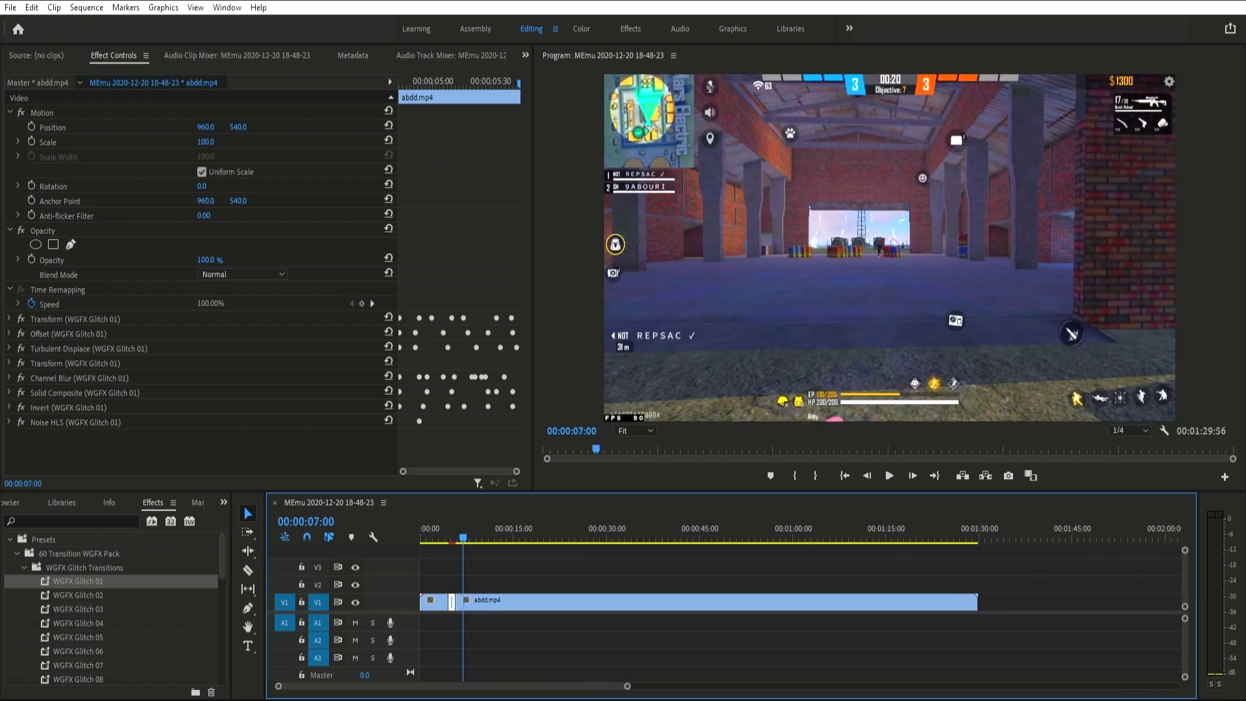
key("equal")
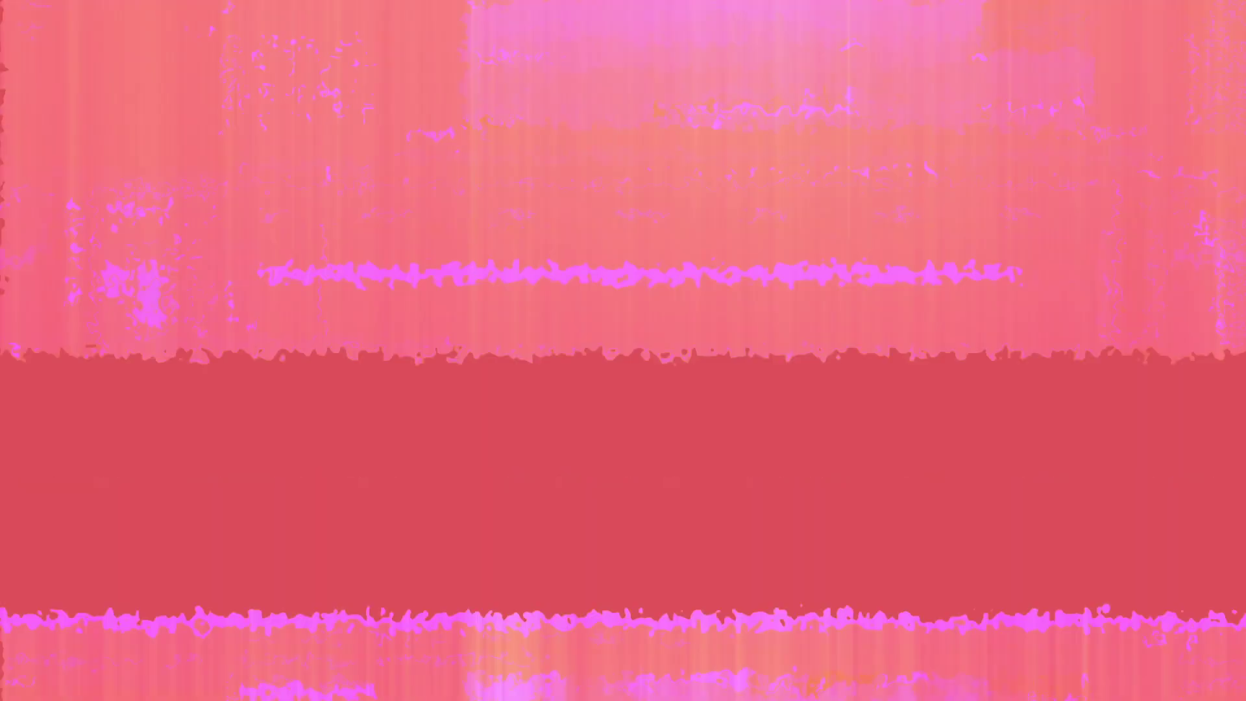